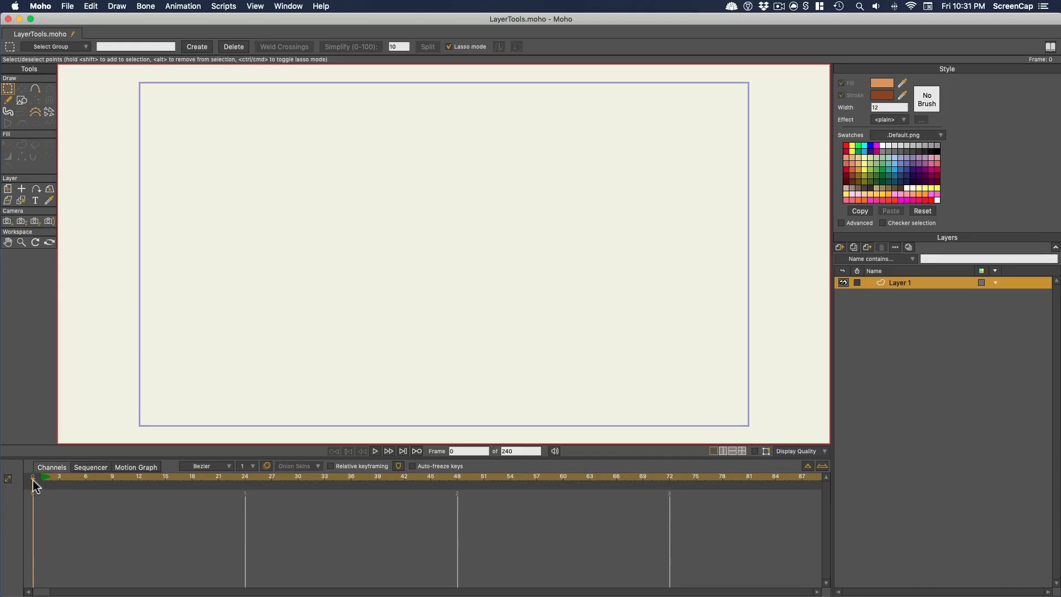
Draw a filled, outlined square at the centre of the canvas on frame 0.
mouse_move(54, 477)
mouse_down()
mouse_move(89, 479)
mouse_move(40, 478)
mouse_move(281, 481)
mouse_move(33, 481)
mouse_up()
click(755, 451)
click(22, 100)
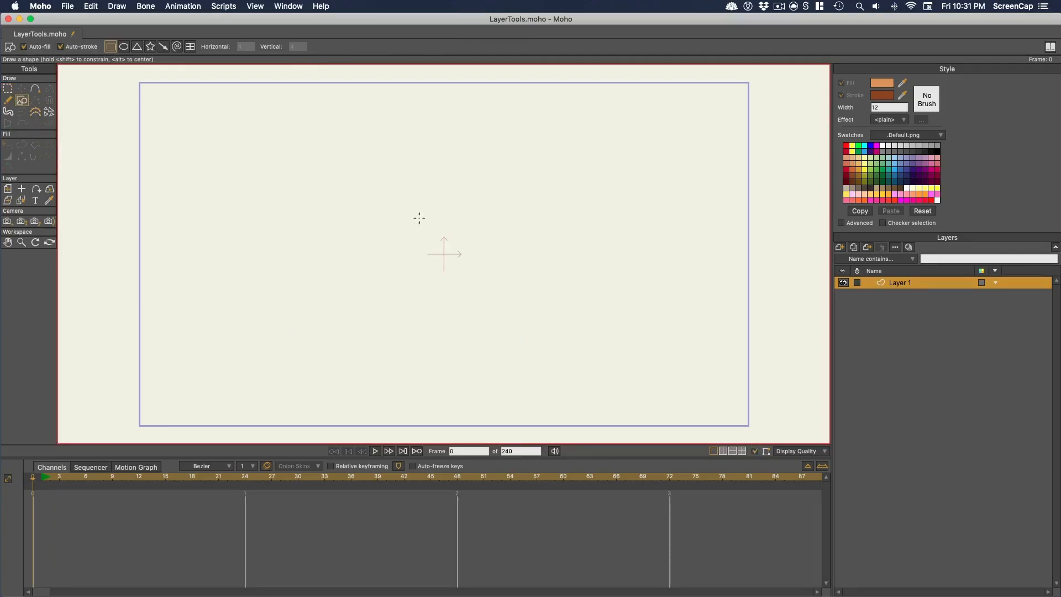
mouse_move(390, 199)
mouse_down()
mouse_move(475, 303)
mouse_move(498, 315)
mouse_up()
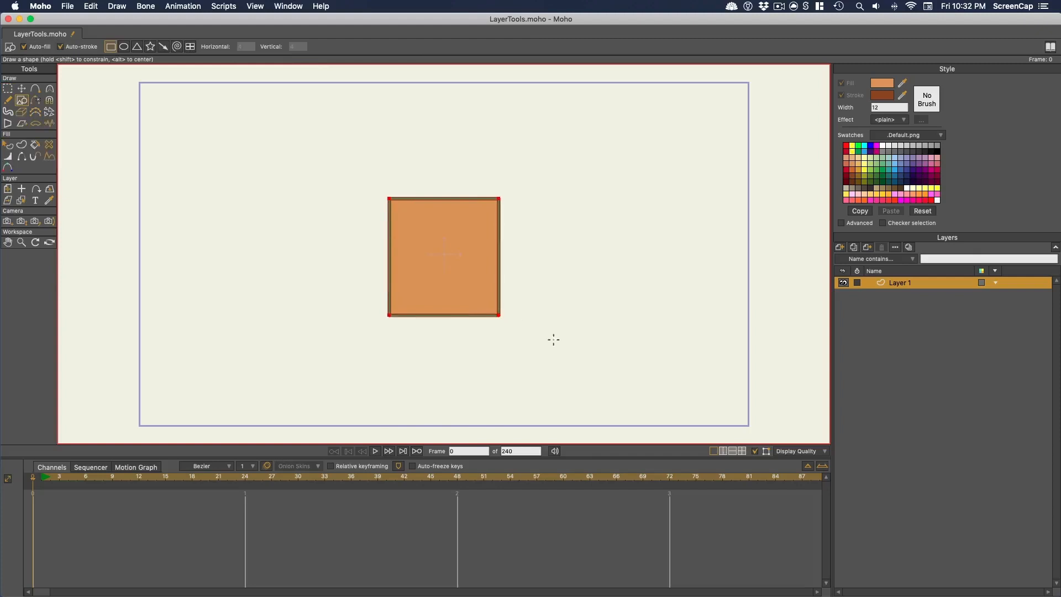
click(755, 451)
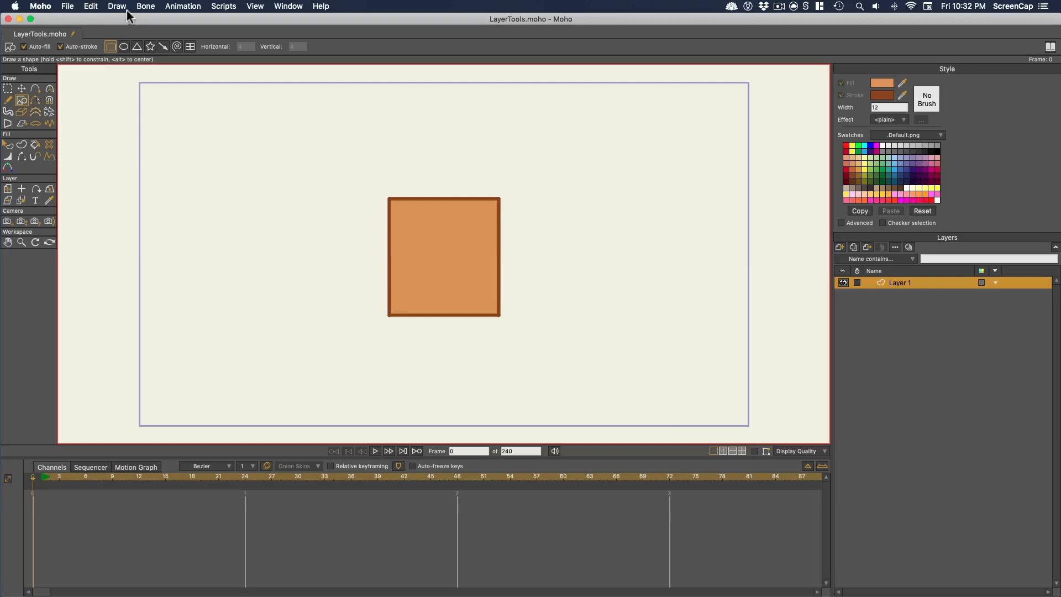
Check the Highlight frame 0 option in the Timeline preferences and close the preferences.
click(47, 7)
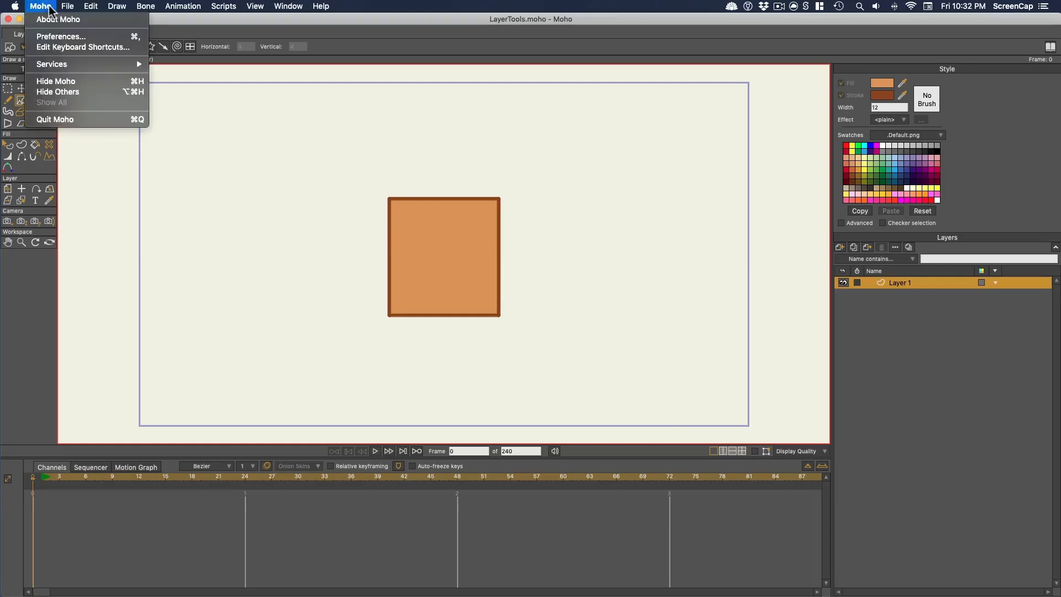
click(56, 36)
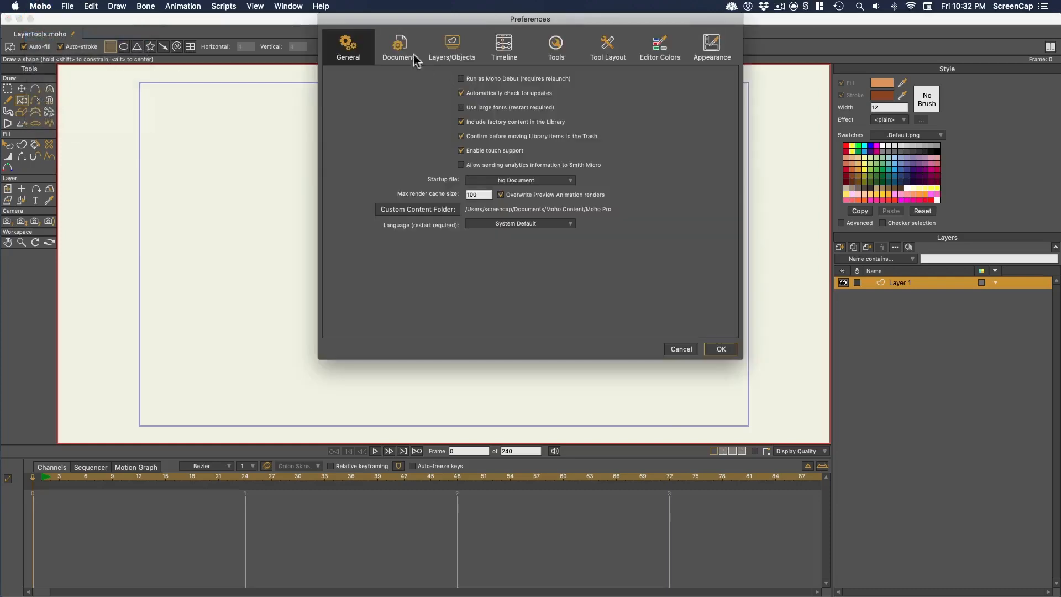
click(503, 51)
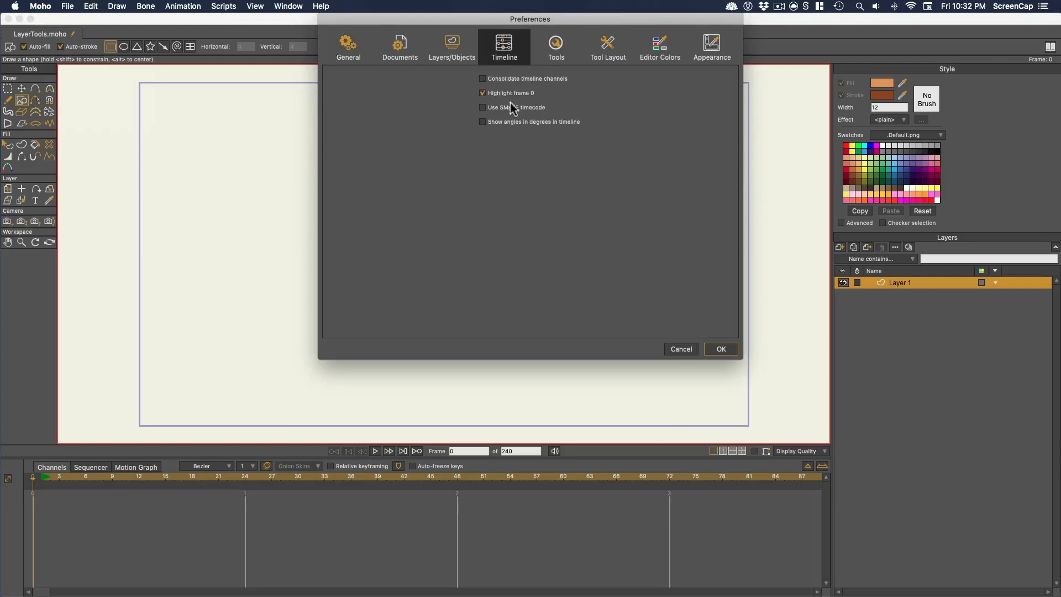
click(728, 351)
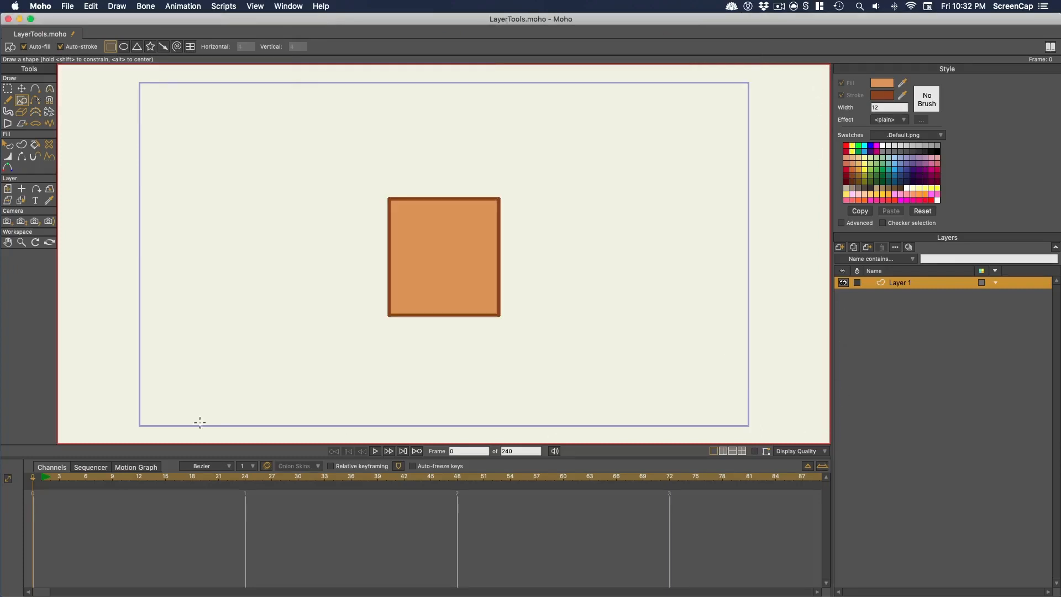
Scrub the timeline to frame 24 and go to frame 36 to compare the canvas with frame 0.
key(g)
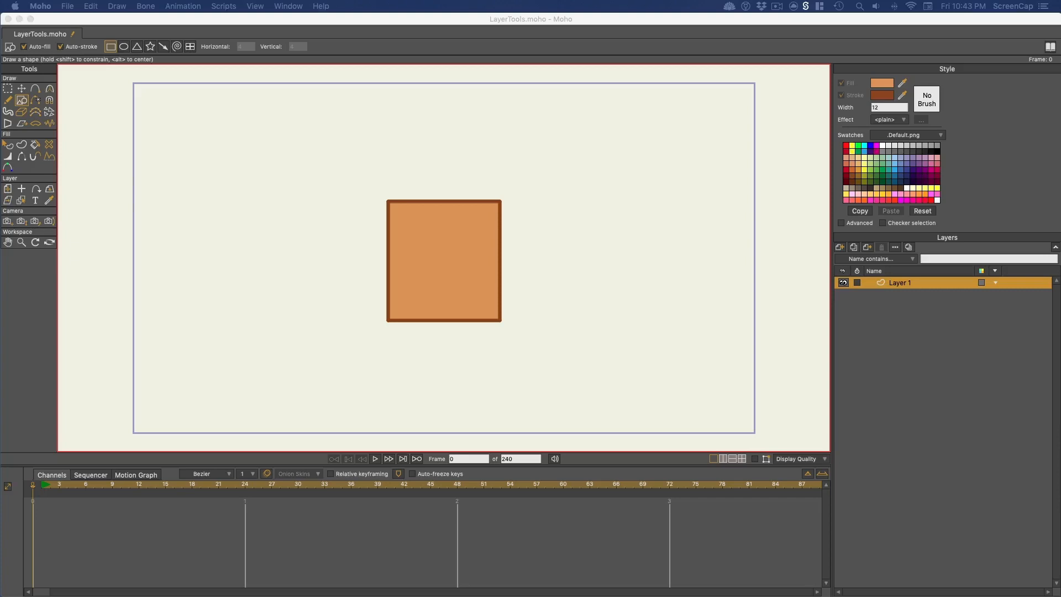
click(705, 22)
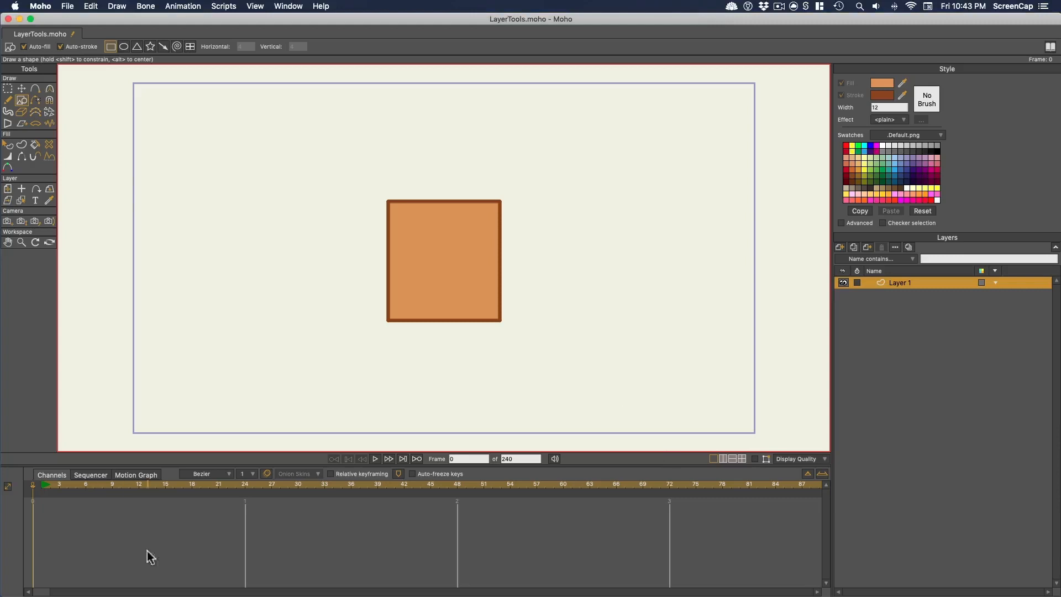
drag(61, 489, 246, 485)
click(352, 486)
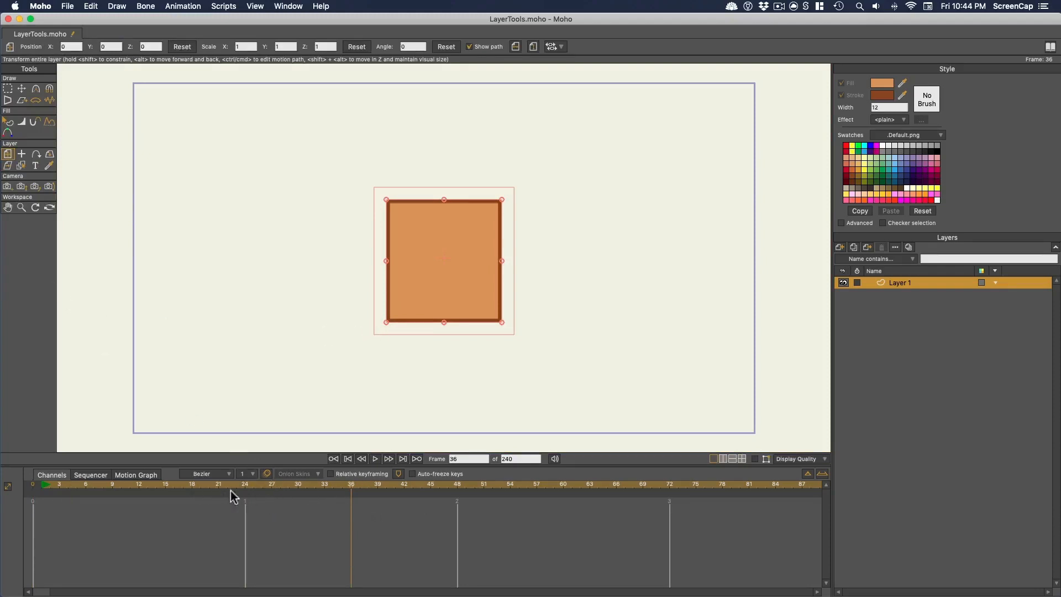
Back at frame 0, move the square's layer outside the left edge of the camera frame, to about X -2.28.
drag(74, 491, 33, 490)
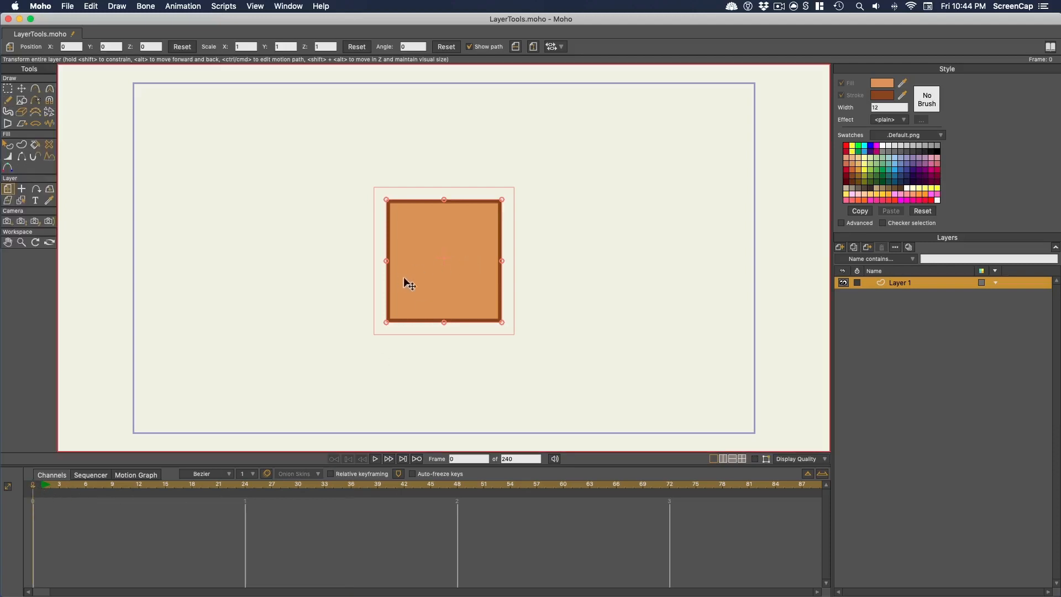
scroll(468, 280, down, 2)
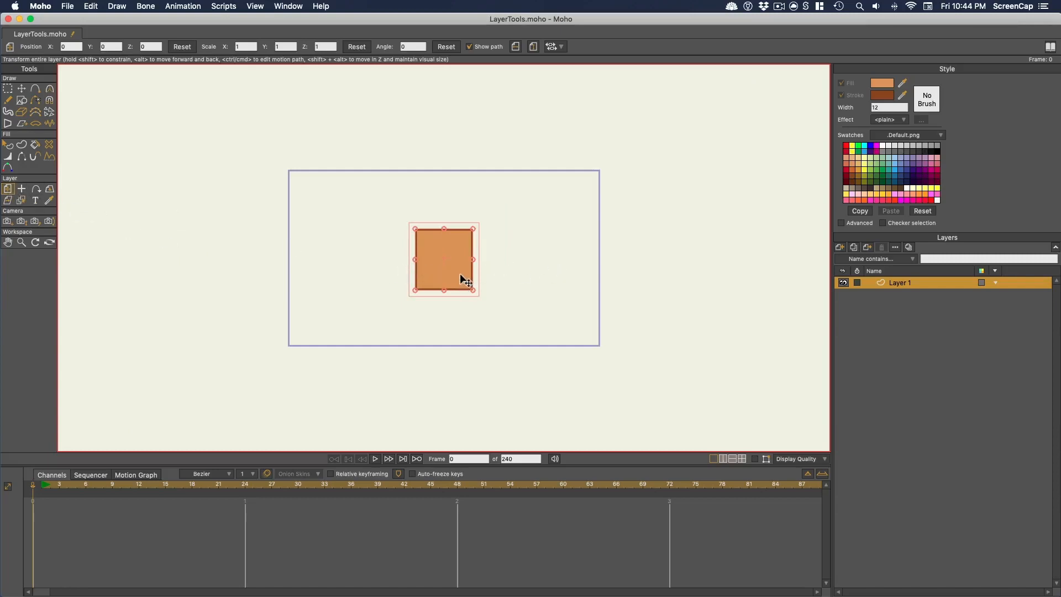
drag(460, 273, 260, 273)
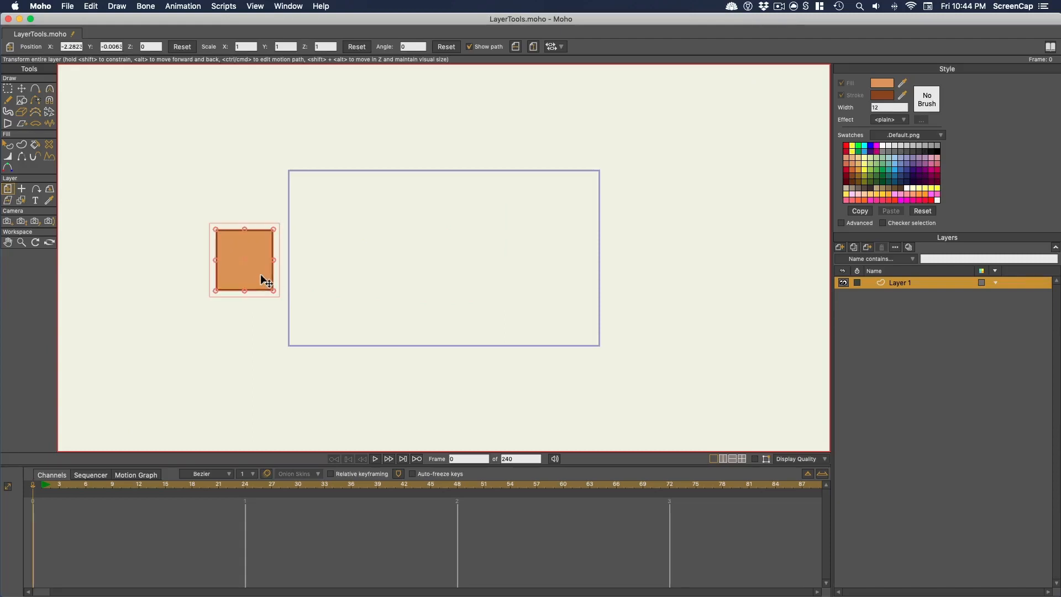
Set starting position and rotation keyframes for the square's layer at frame 1, keeping it in place.
click(44, 485)
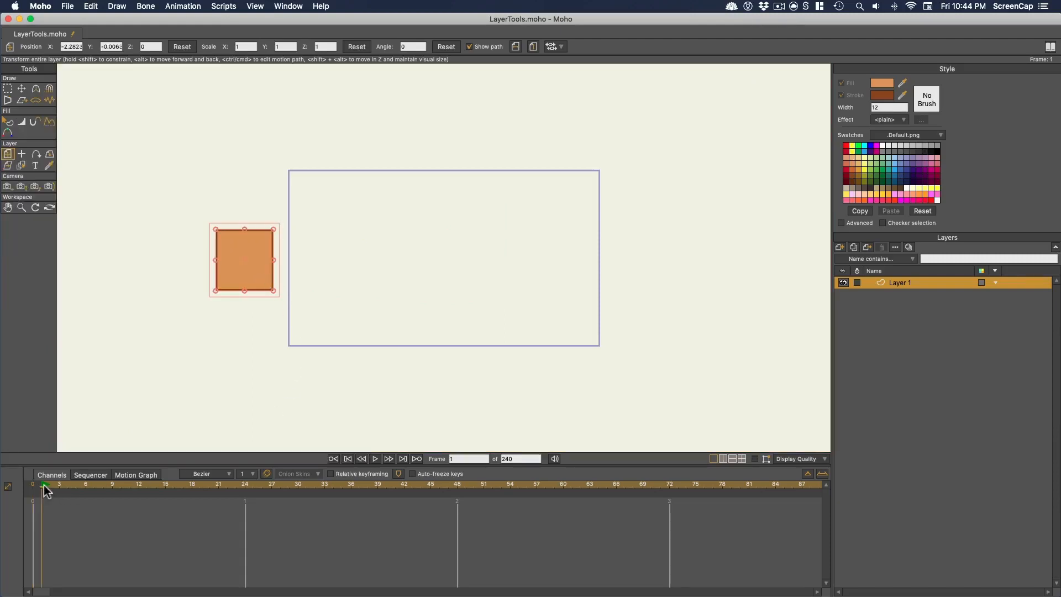
scroll(249, 253, up, 3)
scroll(248, 254, left, 3)
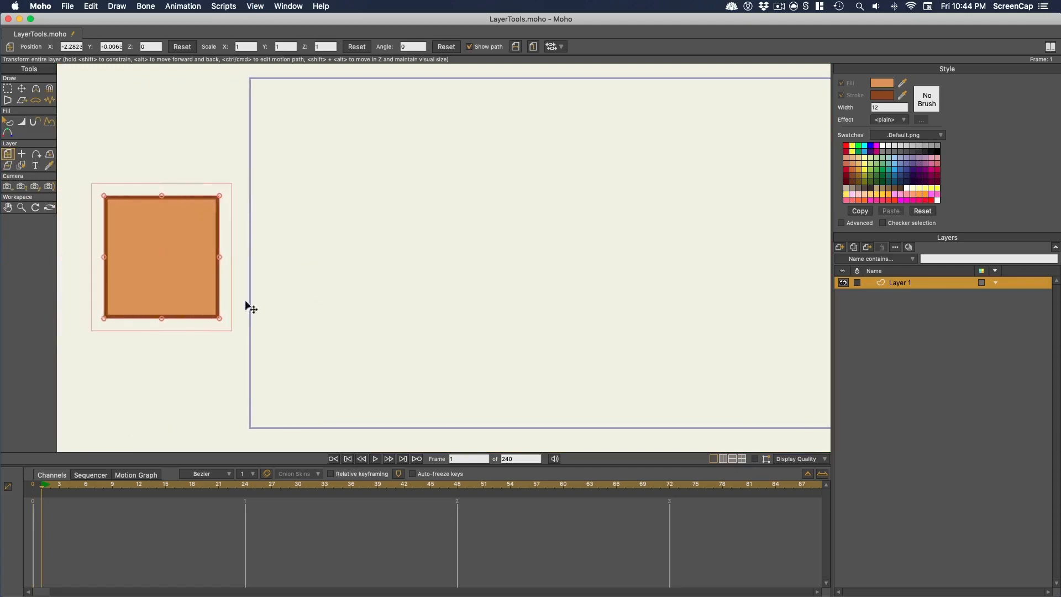
click(193, 228)
click(193, 228)
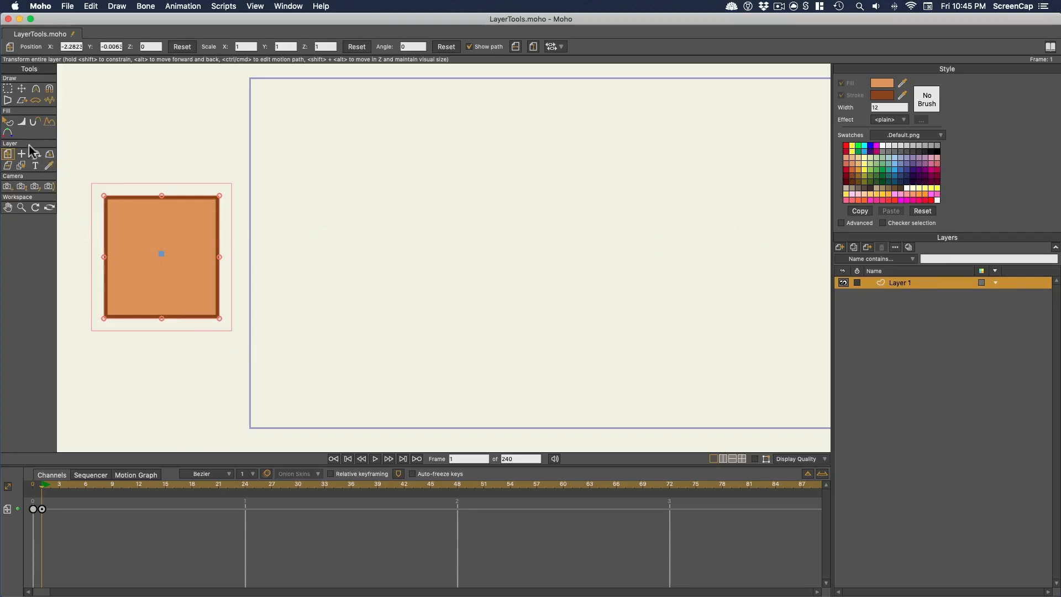
click(231, 194)
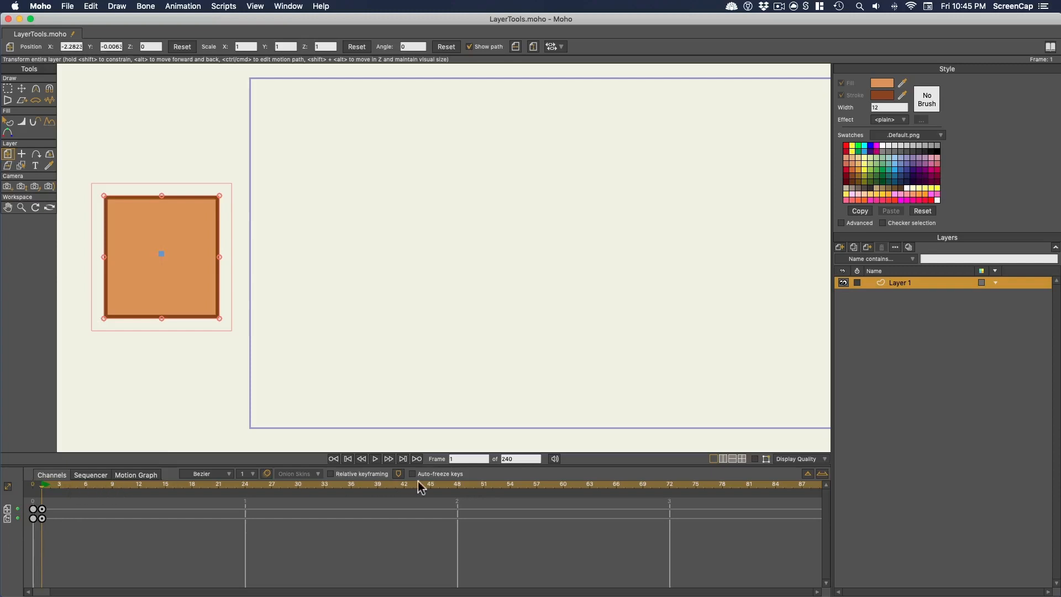
Zoom the timeline out to examine the full 240-frame range, restore its scale and return to frame 1.
drag(68, 486, 455, 492)
click(809, 477)
click(809, 476)
click(809, 476)
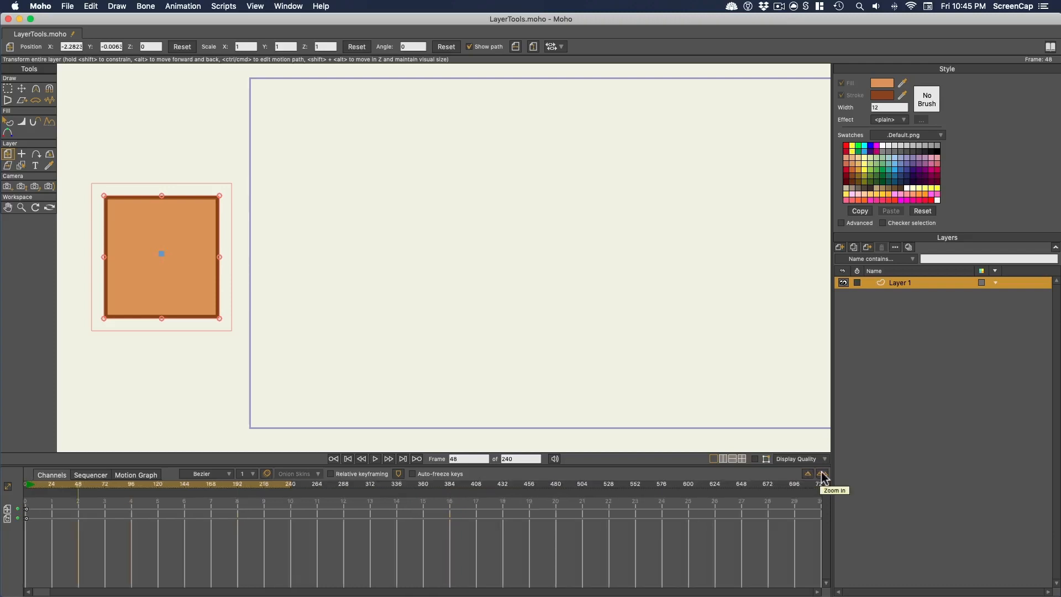
click(823, 474)
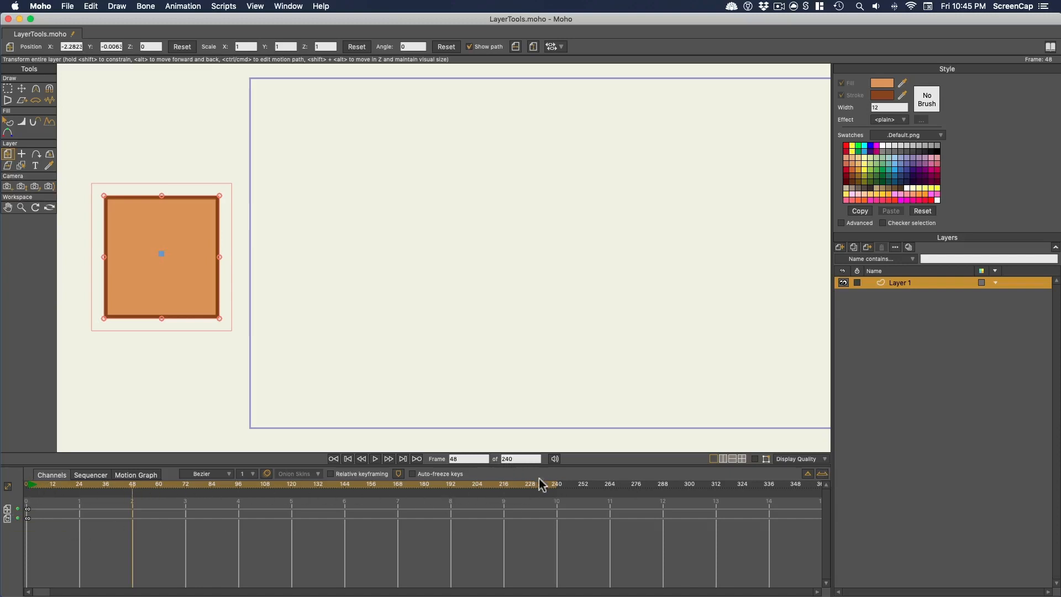
drag(114, 492, 33, 492)
click(822, 473)
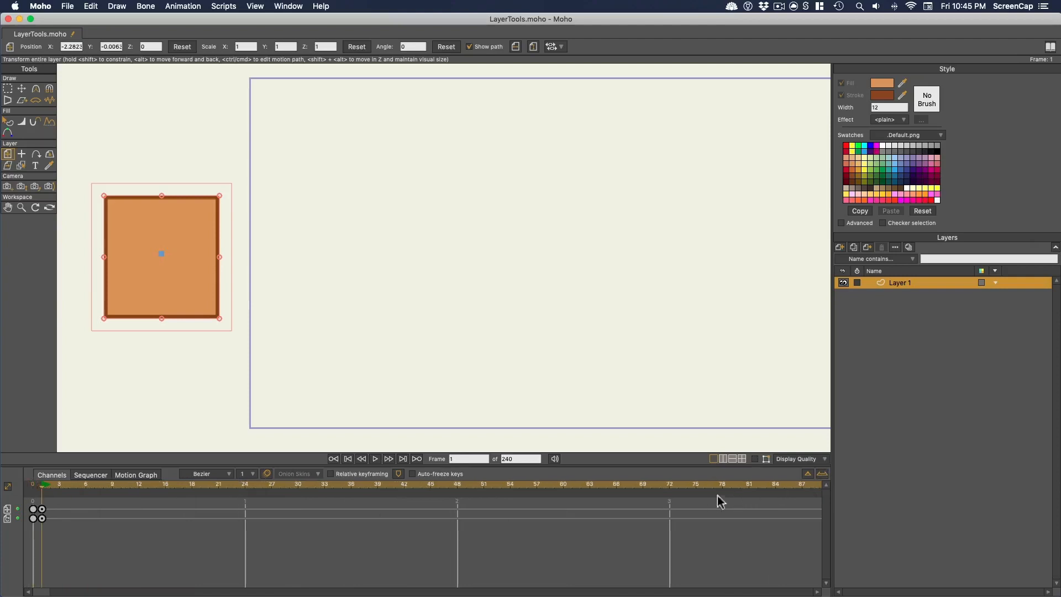
At frame 48, move the square's layer inside the frame to about X 0.80 and rotate it to about -1080 degrees.
click(458, 490)
drag(154, 306, 697, 296)
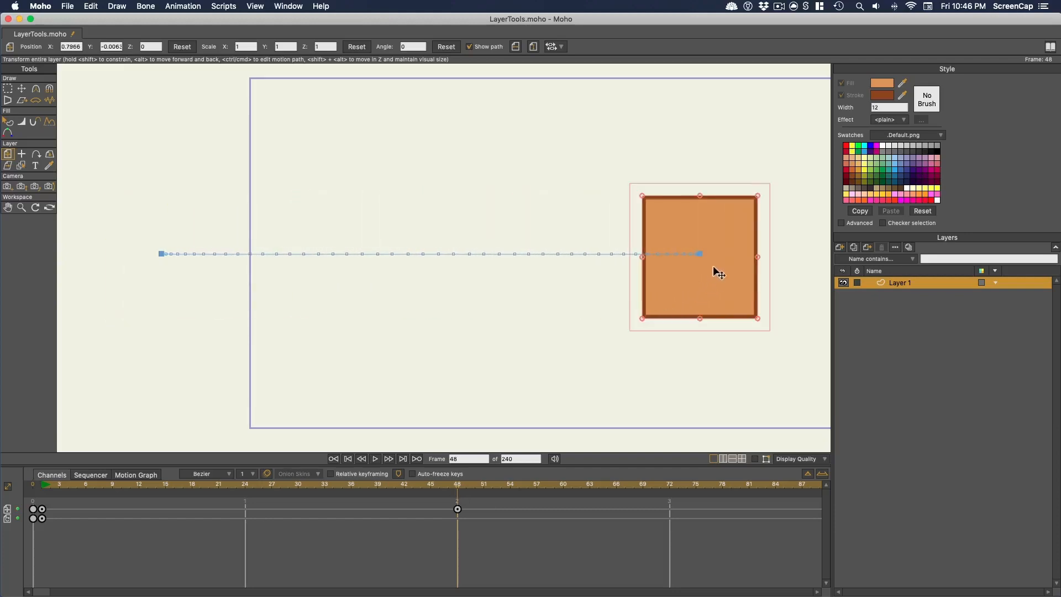
drag(759, 194, 760, 188)
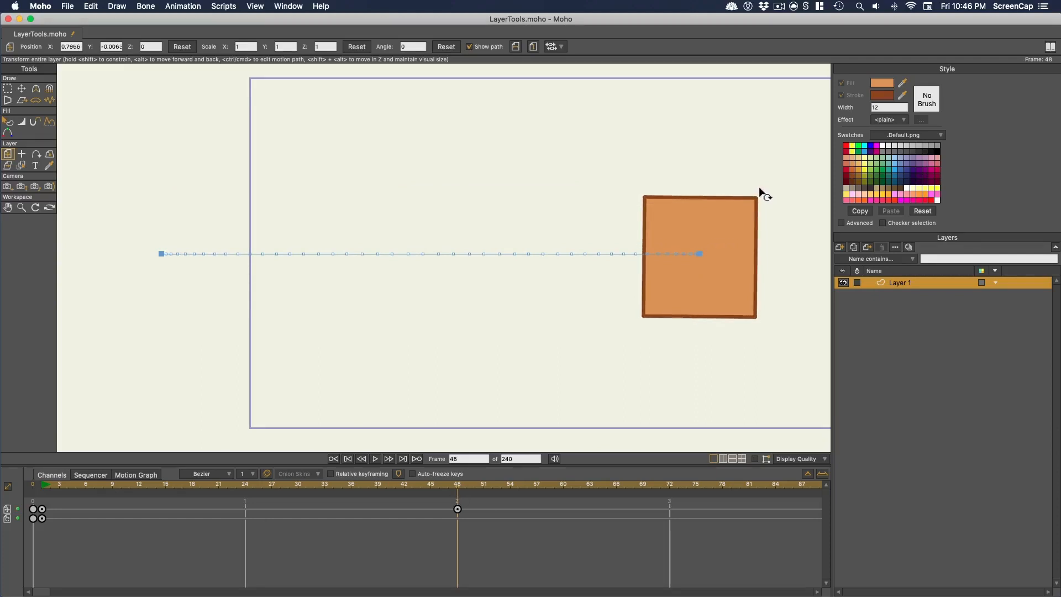
mouse_move(760, 190)
mouse_down()
mouse_move(771, 213)
mouse_move(668, 287)
mouse_move(741, 197)
mouse_move(750, 205)
mouse_move(606, 374)
mouse_move(748, 204)
mouse_move(760, 299)
mouse_move(672, 184)
mouse_move(753, 210)
mouse_move(754, 200)
mouse_up()
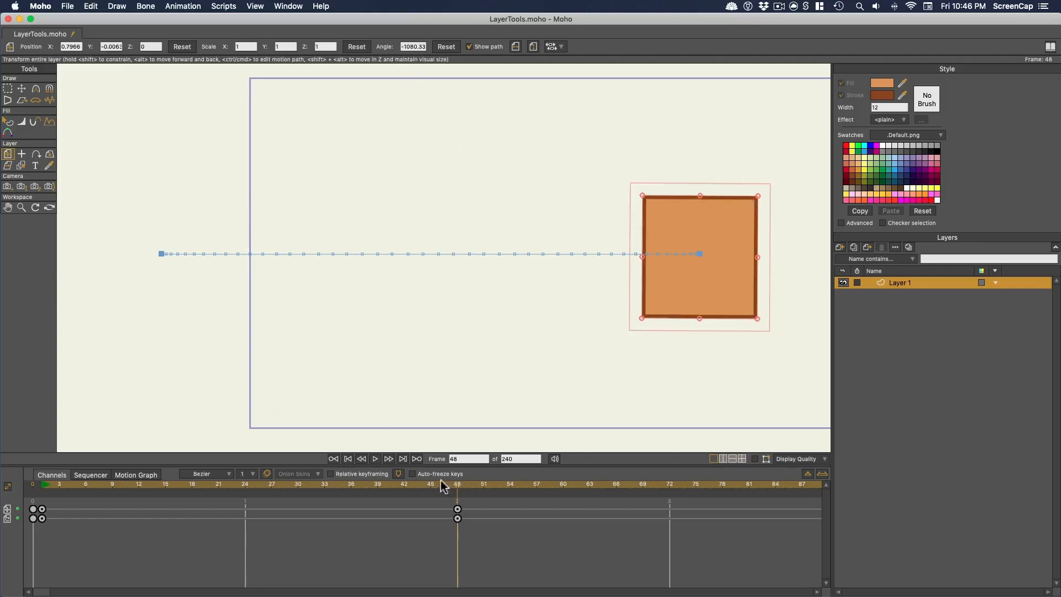
Play the rolling square animation from frame 1, stop it and bring the start of the timeline back into view.
drag(442, 486, 42, 484)
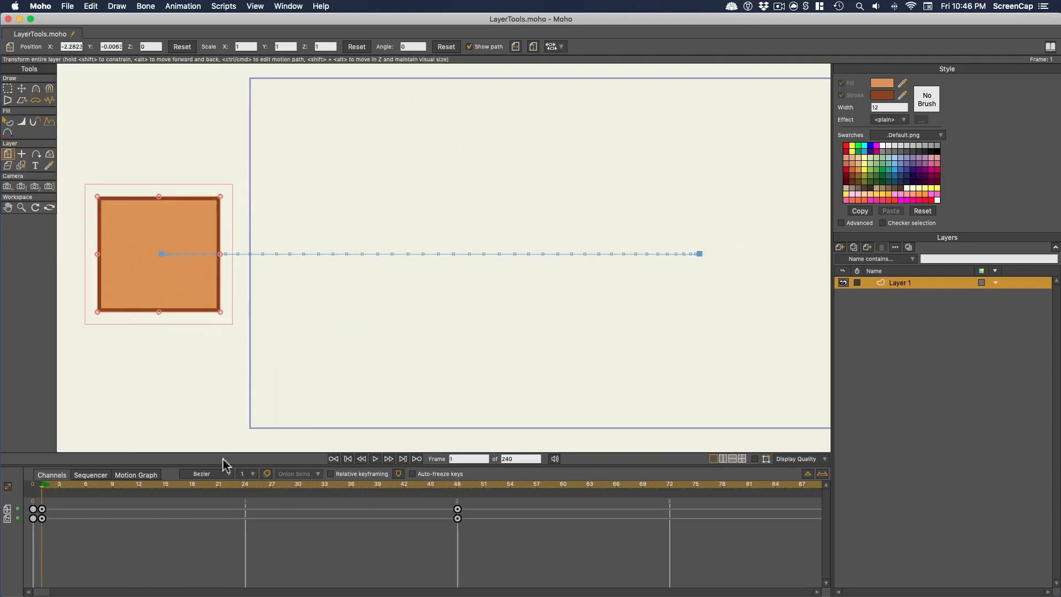
click(375, 458)
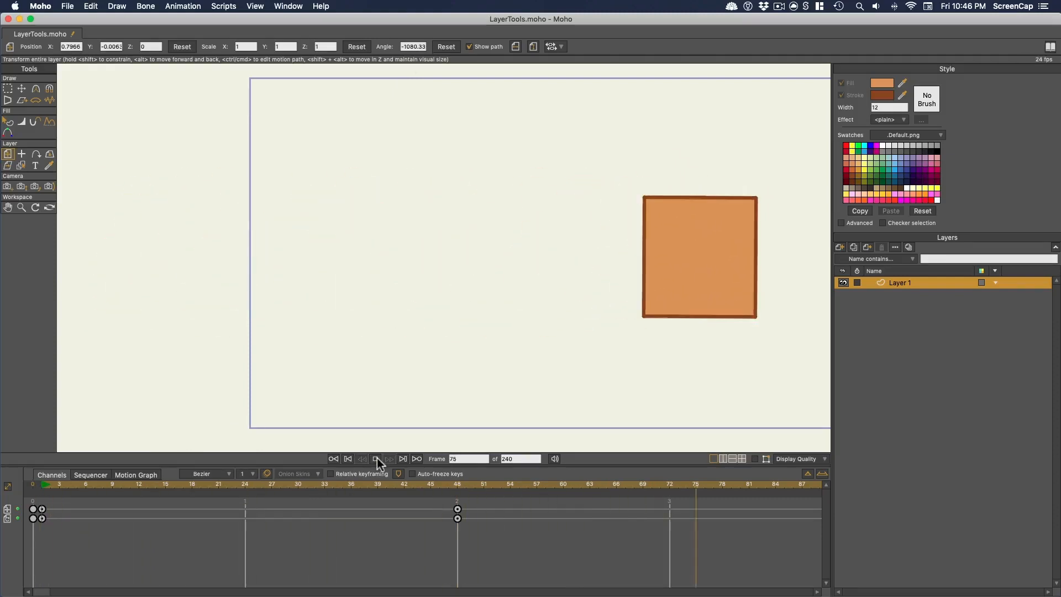
click(375, 458)
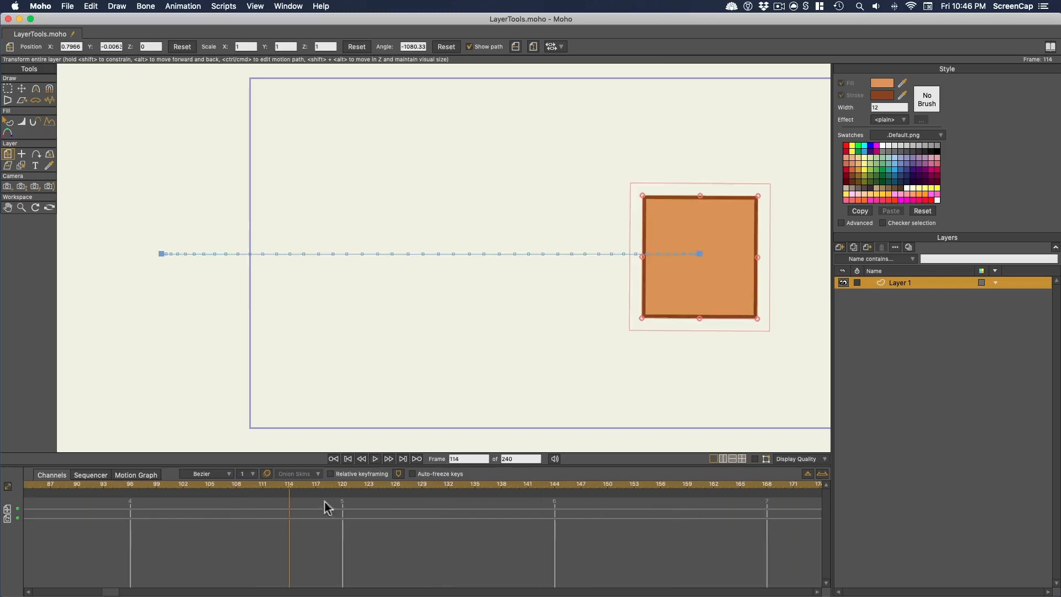
drag(116, 591, 25, 581)
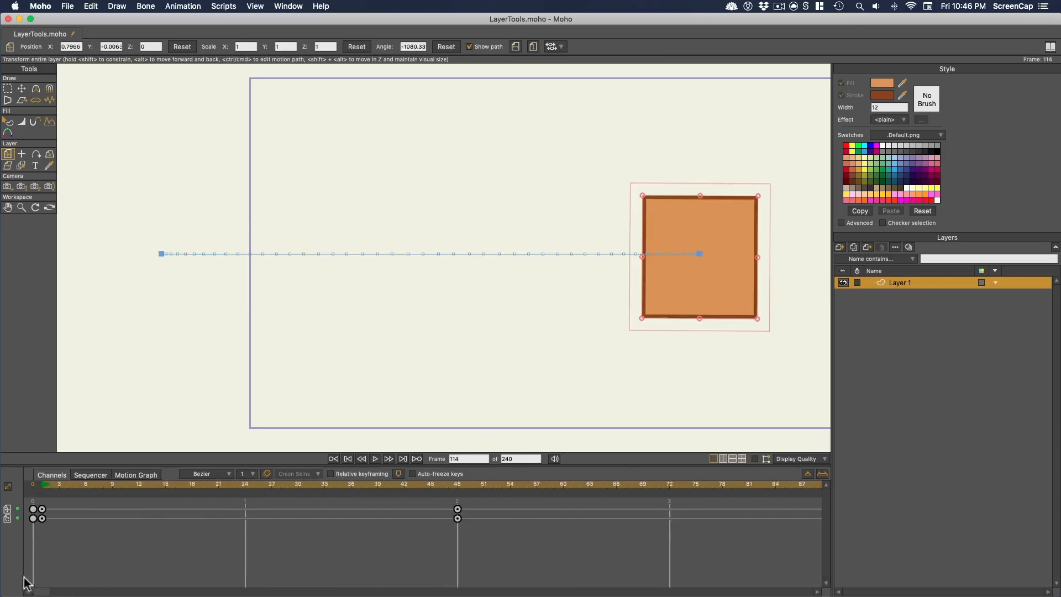
Set the animation's end frame to 60, play the shortened loop and return to frame 1.
click(524, 459)
key(Return)
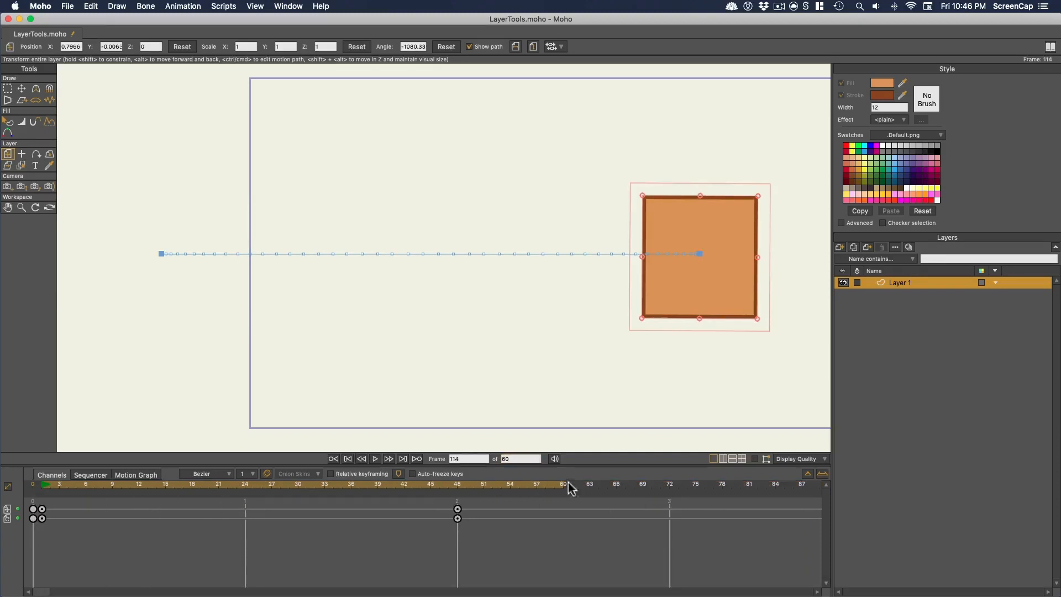
click(376, 457)
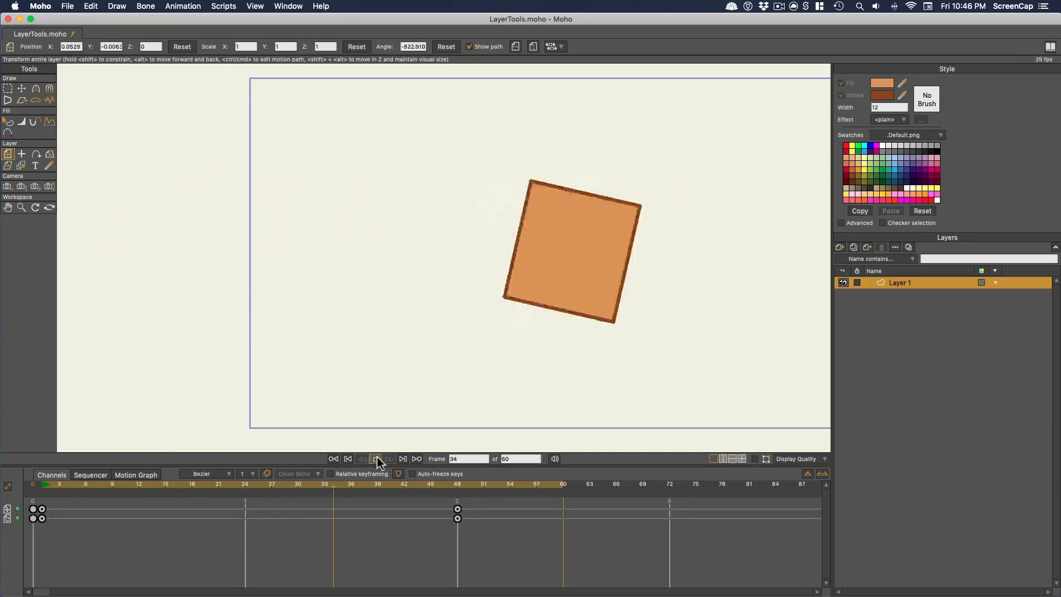
click(376, 457)
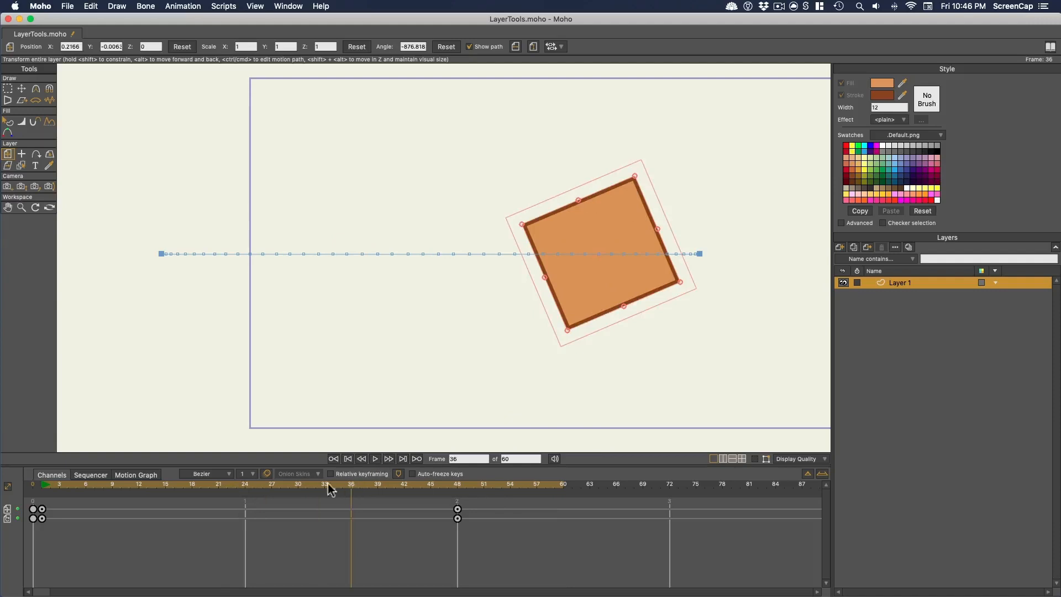
drag(330, 489, 43, 486)
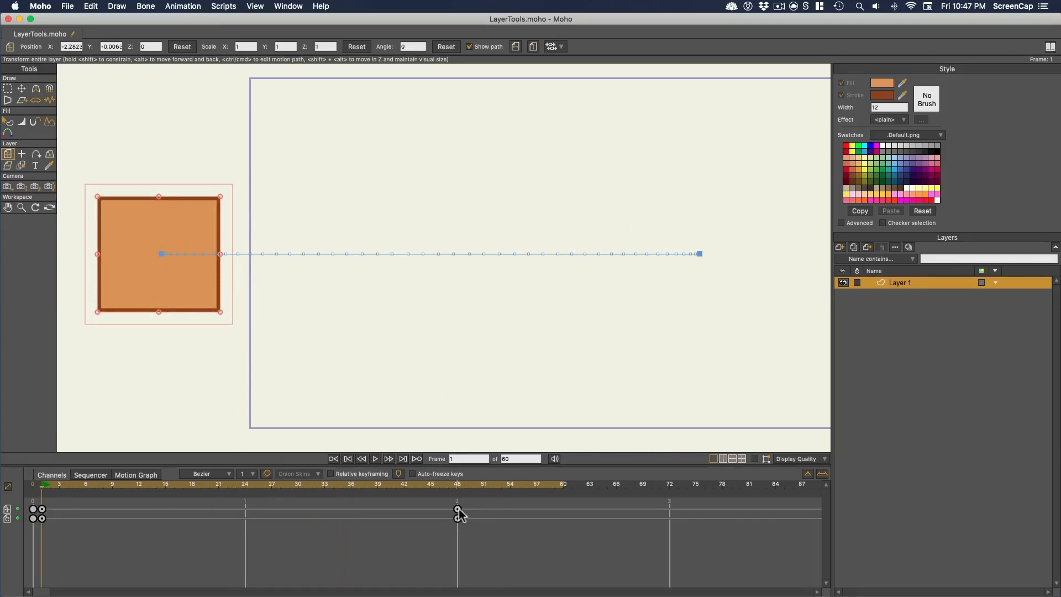
Move the layer's position keyframe from frame 48 to about frame 41, play the result and return to frame 1.
drag(458, 510, 395, 512)
click(377, 456)
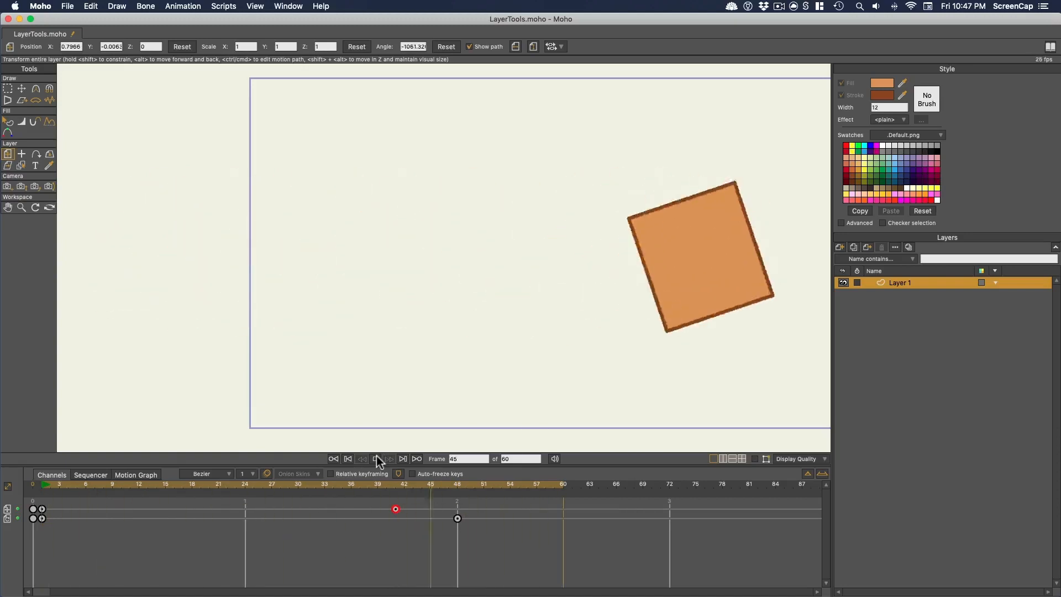
click(376, 457)
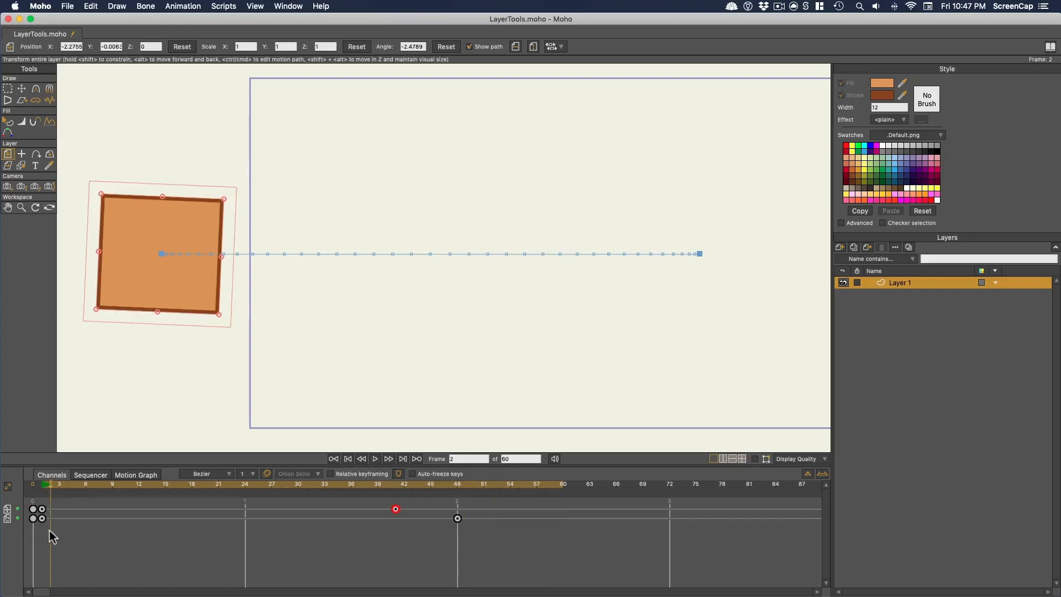
click(82, 536)
click(43, 486)
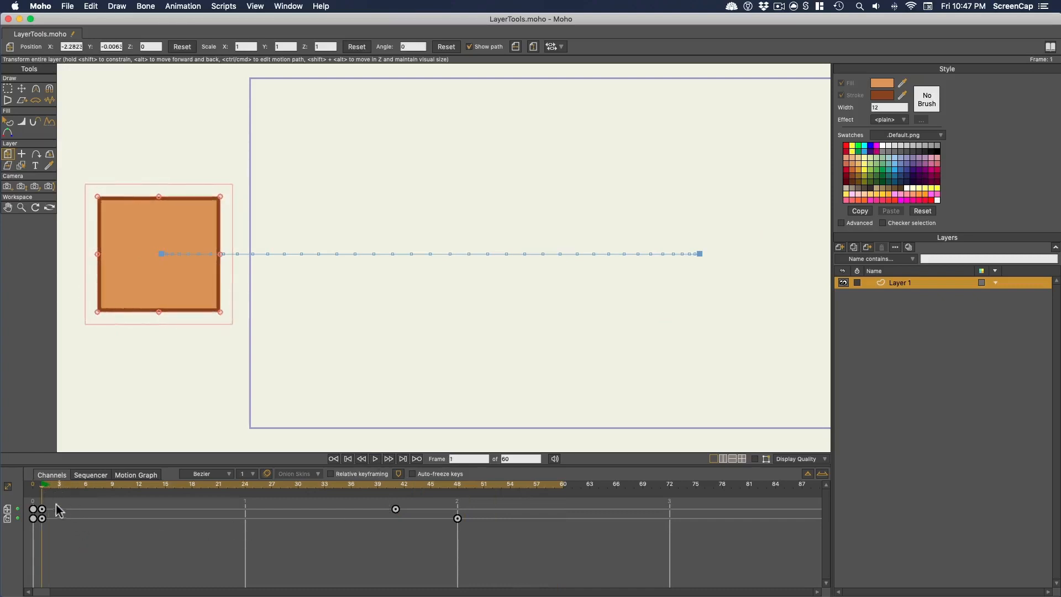
Copy the square's frame 1 position and rotation keyframes and paste them at frame 81.
drag(60, 503, 40, 535)
drag(588, 488, 743, 490)
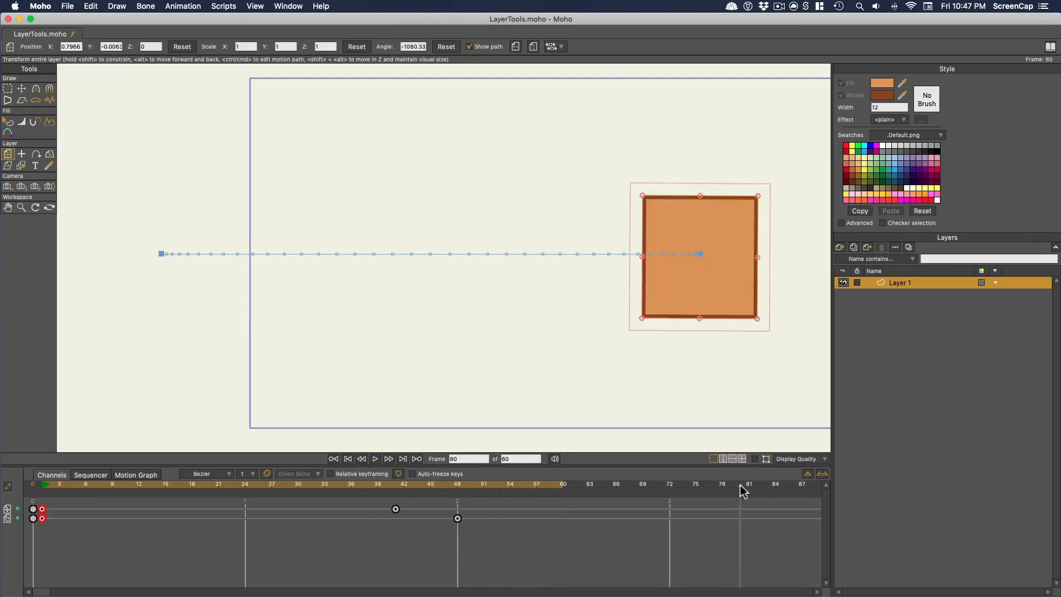
click(745, 486)
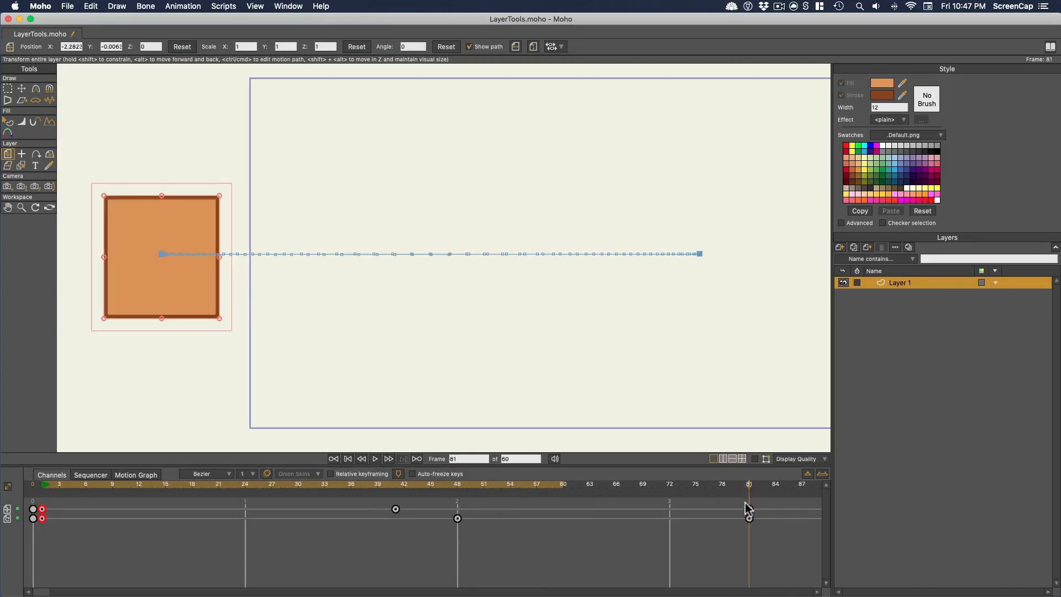
Set the animation's end frame to 90, play the extended loop and return to frame 1.
double_click(512, 459)
key(Return)
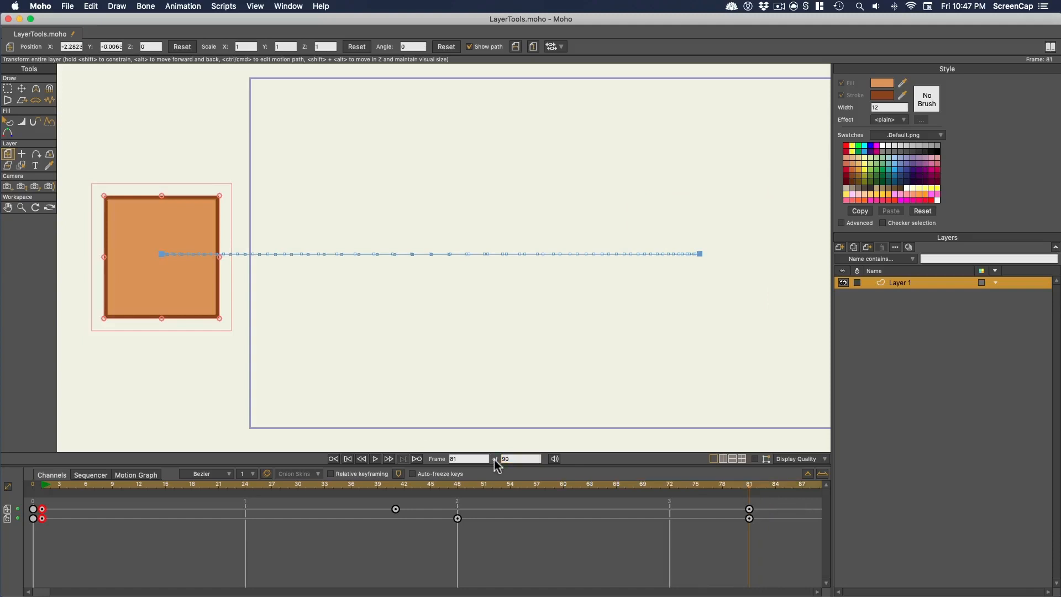
click(81, 489)
click(375, 459)
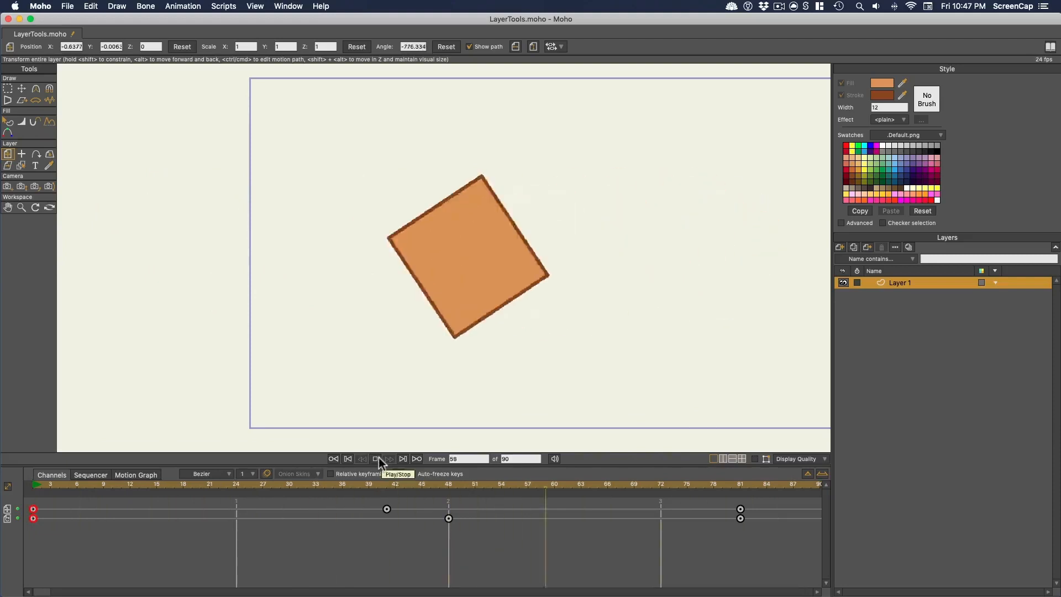
click(378, 458)
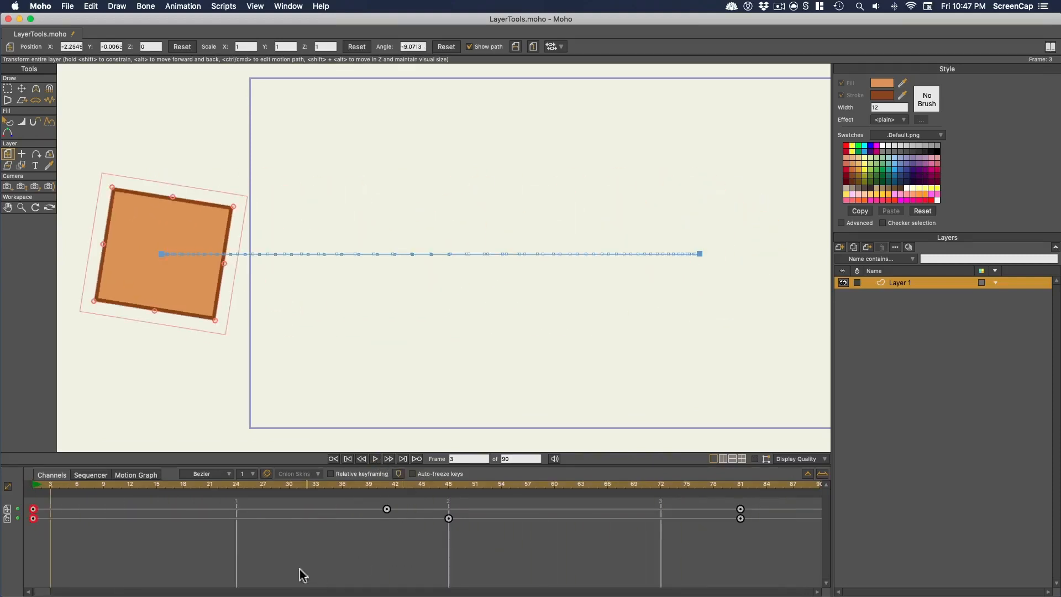
scroll(121, 534, left, 1)
click(43, 485)
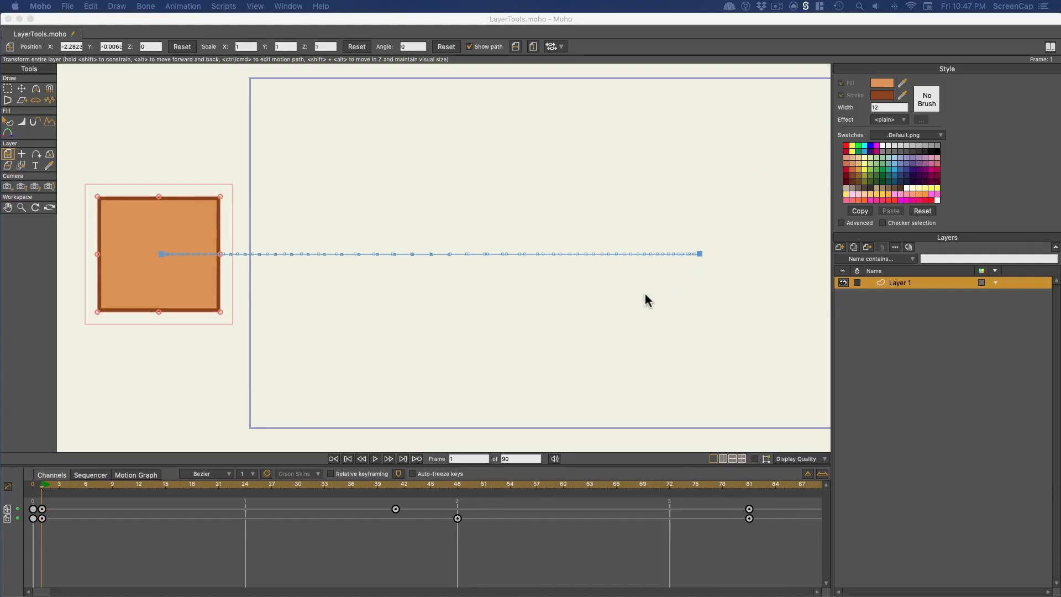
Enable relative keyframing and shift the whole layer translation path by moving the square to about X -2.23, Y -0.01 with all its translation keyframes selected.
click(594, 317)
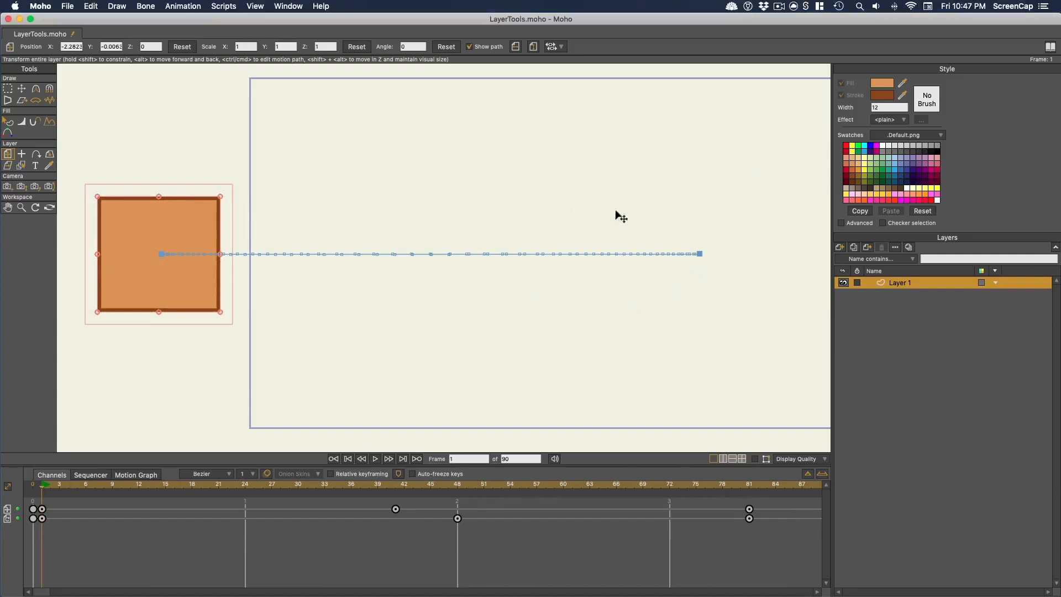
scroll(624, 294, down, 2)
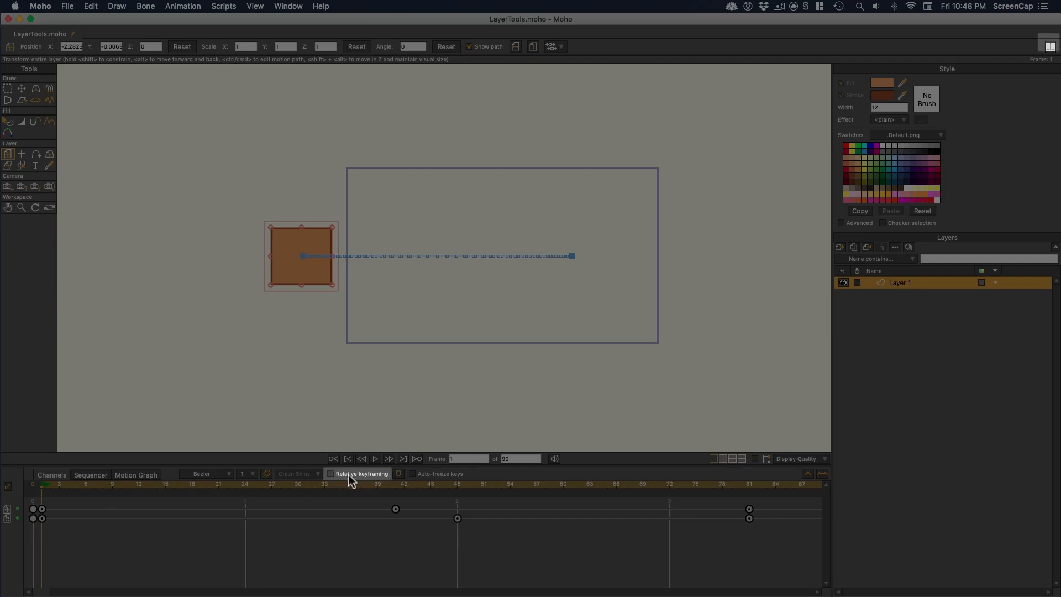
click(330, 474)
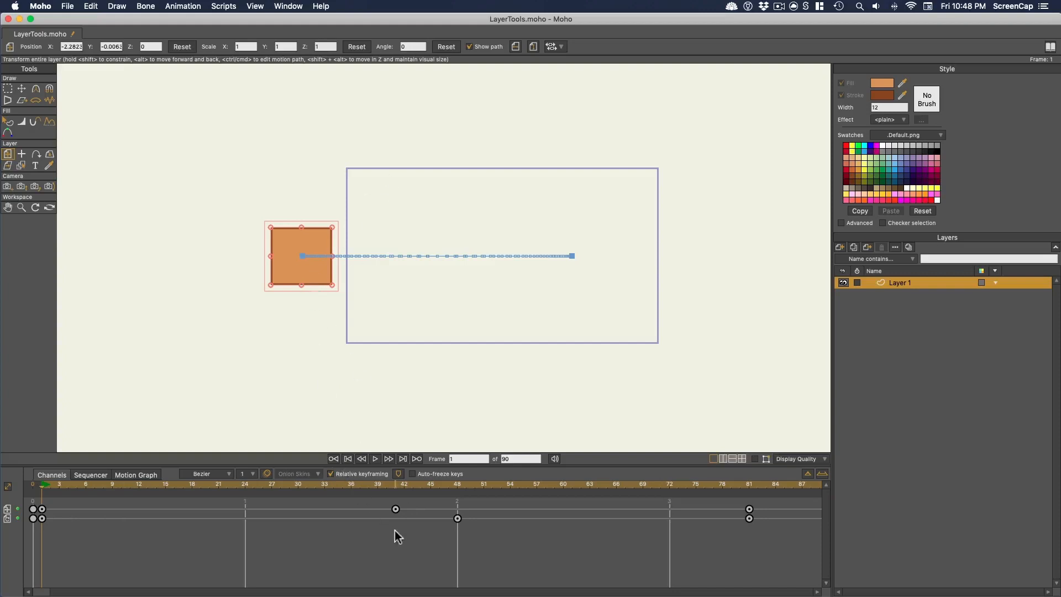
click(7, 509)
mouse_move(310, 279)
mouse_down()
mouse_move(341, 271)
mouse_move(396, 316)
mouse_move(305, 324)
mouse_move(301, 279)
mouse_up()
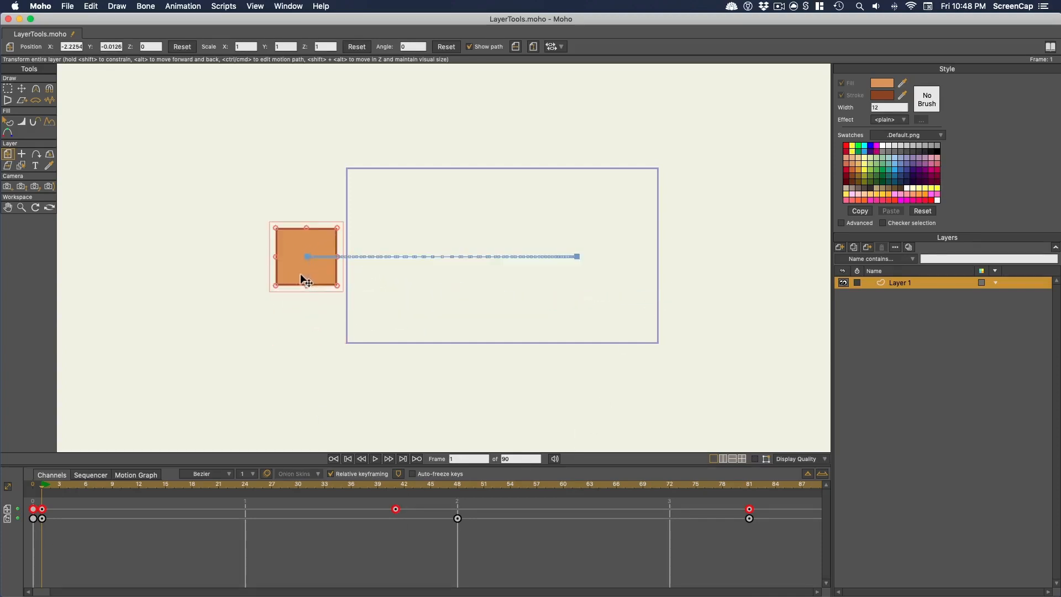
click(254, 494)
Separate the layer translation channel into its individual dimensions and merge them back into one channel.
right_click(8, 513)
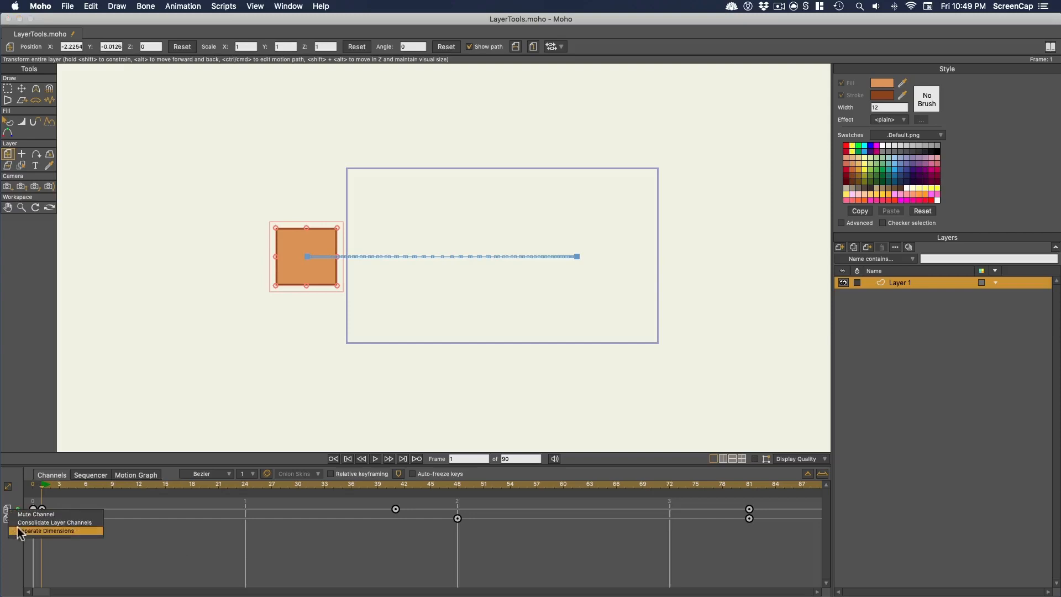
click(18, 530)
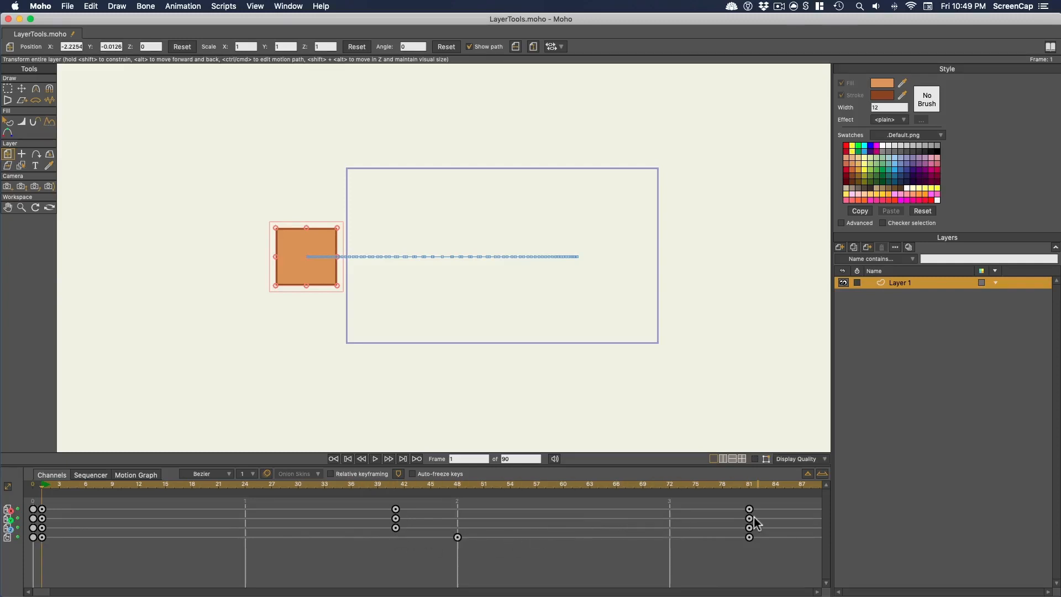
right_click(8, 509)
click(23, 530)
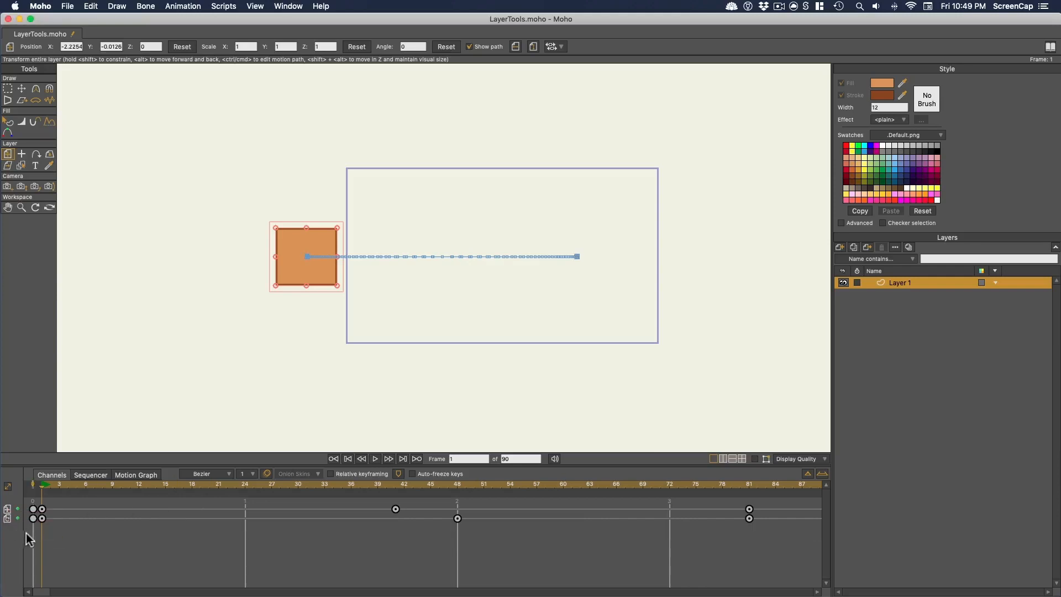
Consolidate the layer channels into a single timeline row and un-consolidate them.
right_click(7, 510)
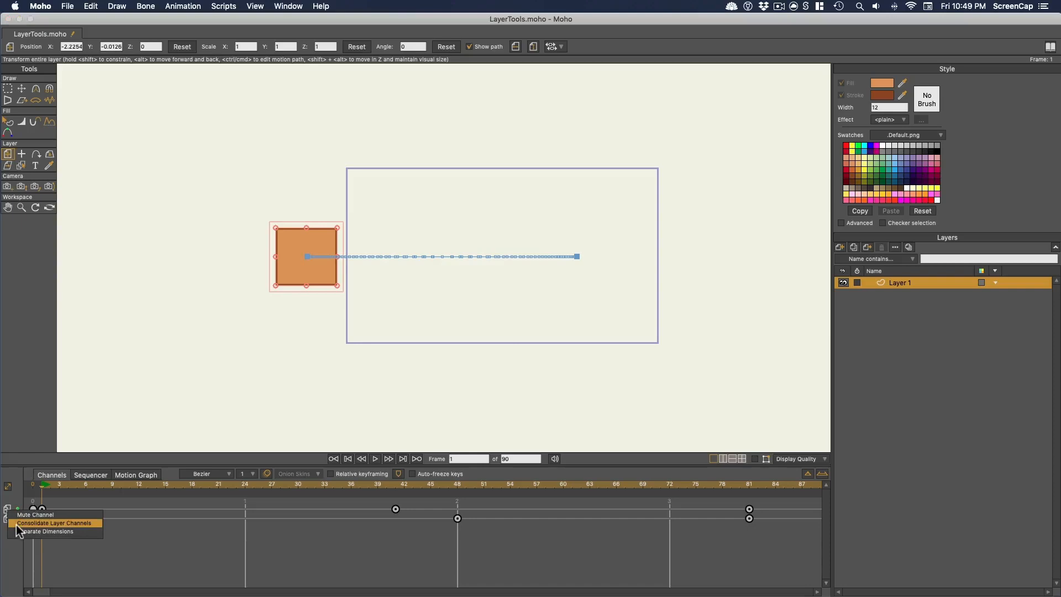
click(18, 524)
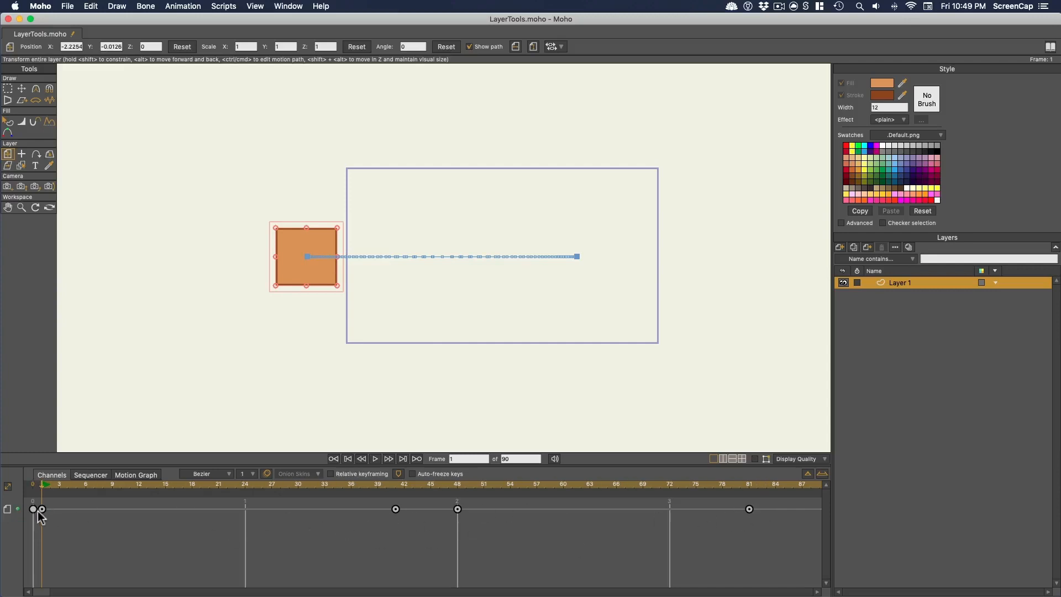
right_click(9, 511)
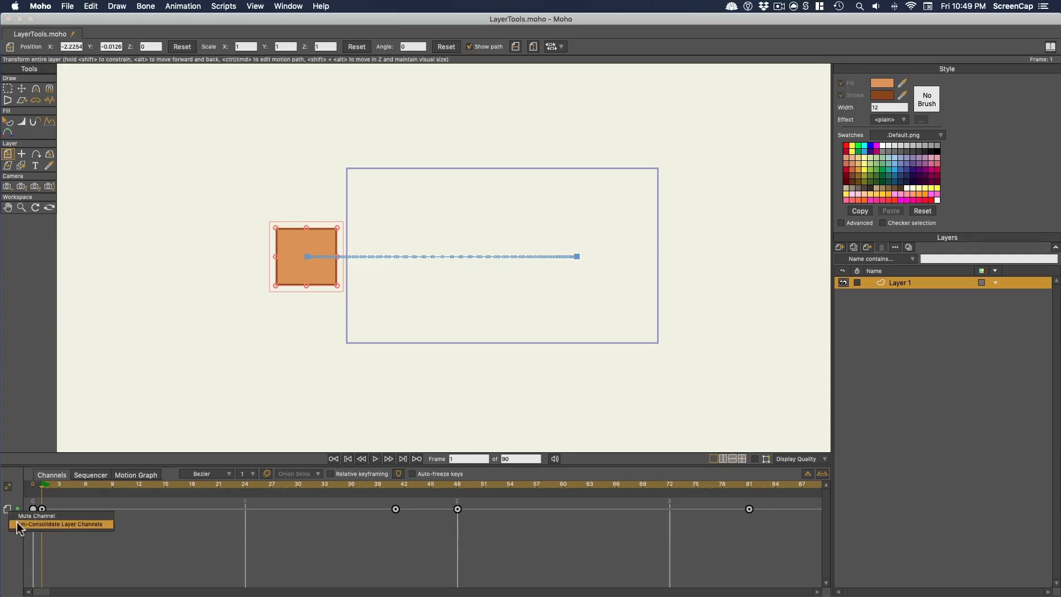
click(18, 524)
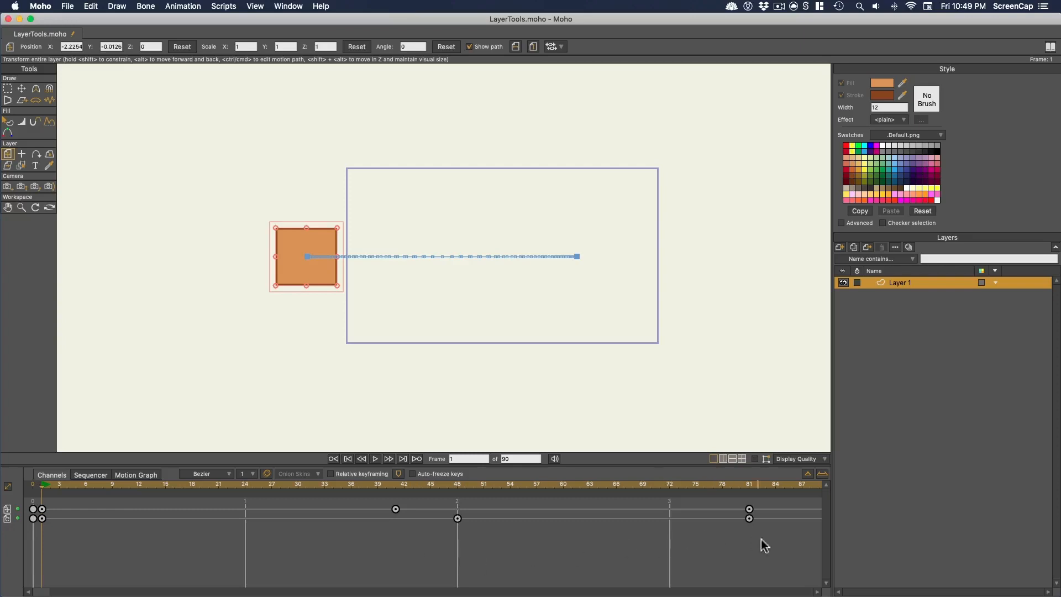
Mute and unmute the layer translation channel, and play the animation with only the rotation channel muted before unmuting it.
click(18, 509)
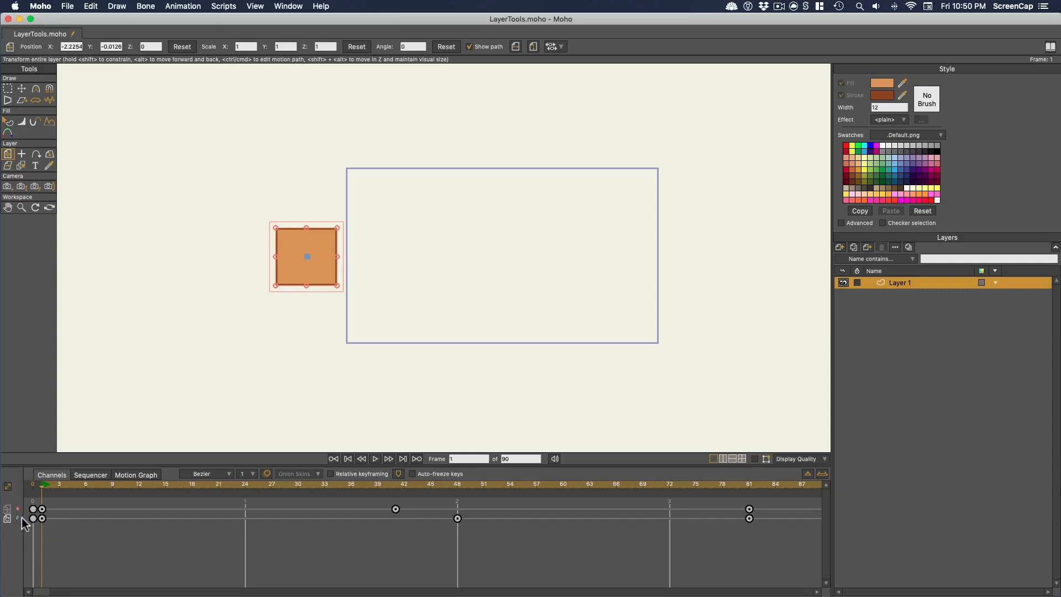
click(16, 508)
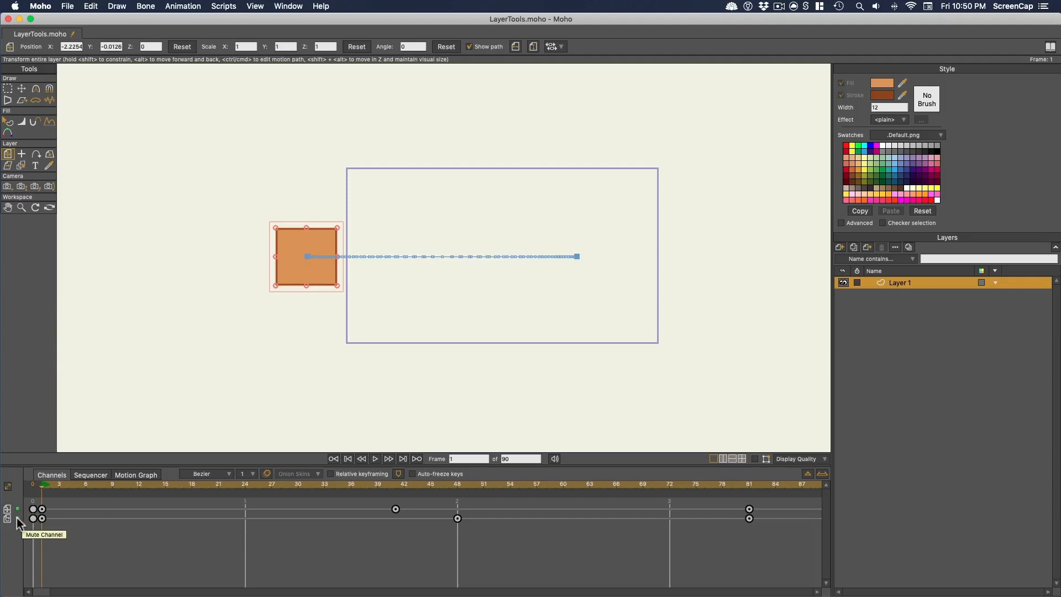
click(17, 518)
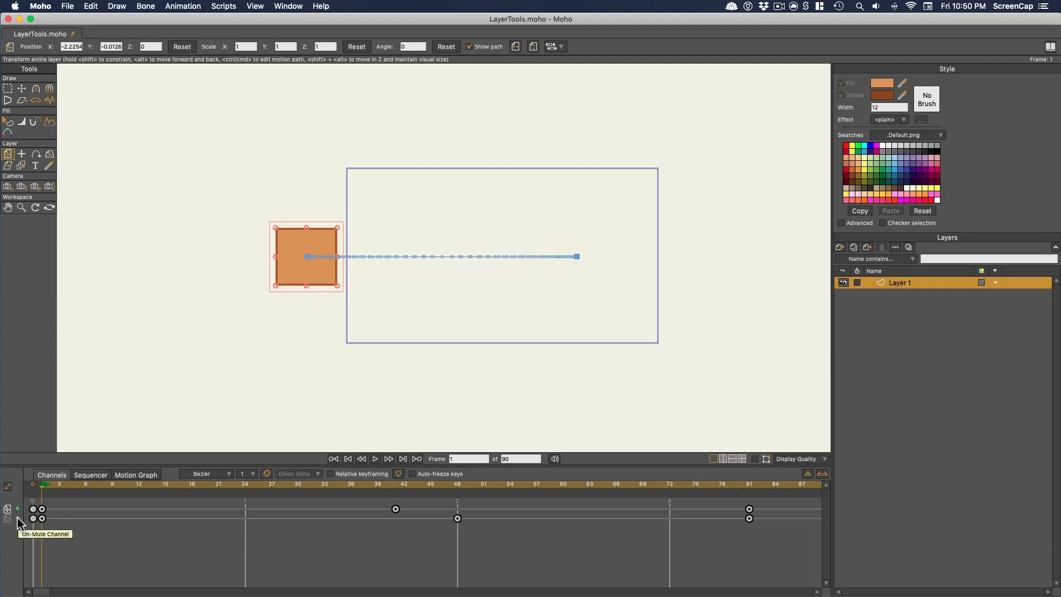
click(375, 459)
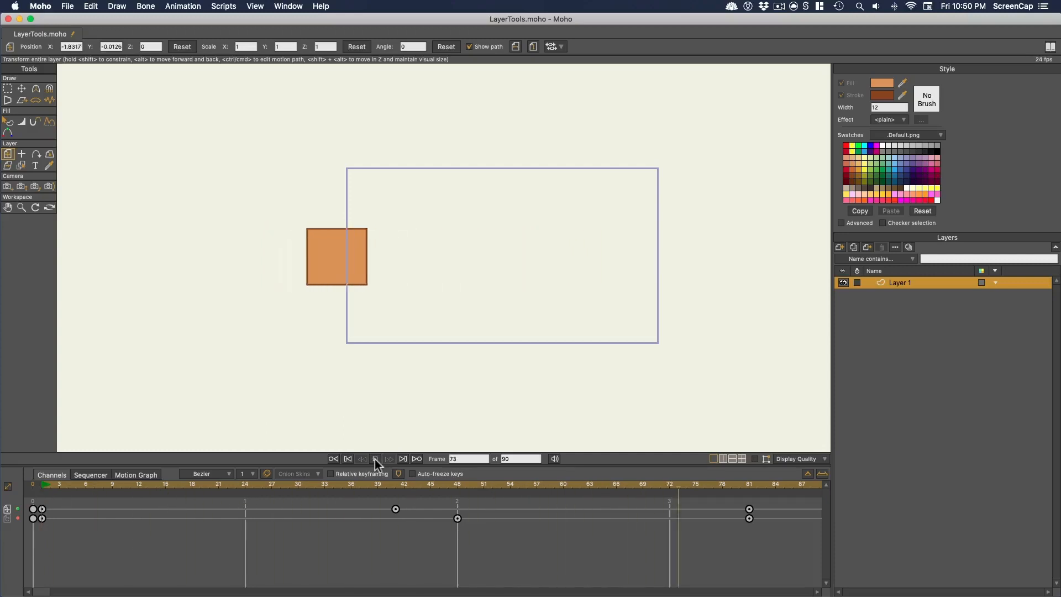
click(375, 459)
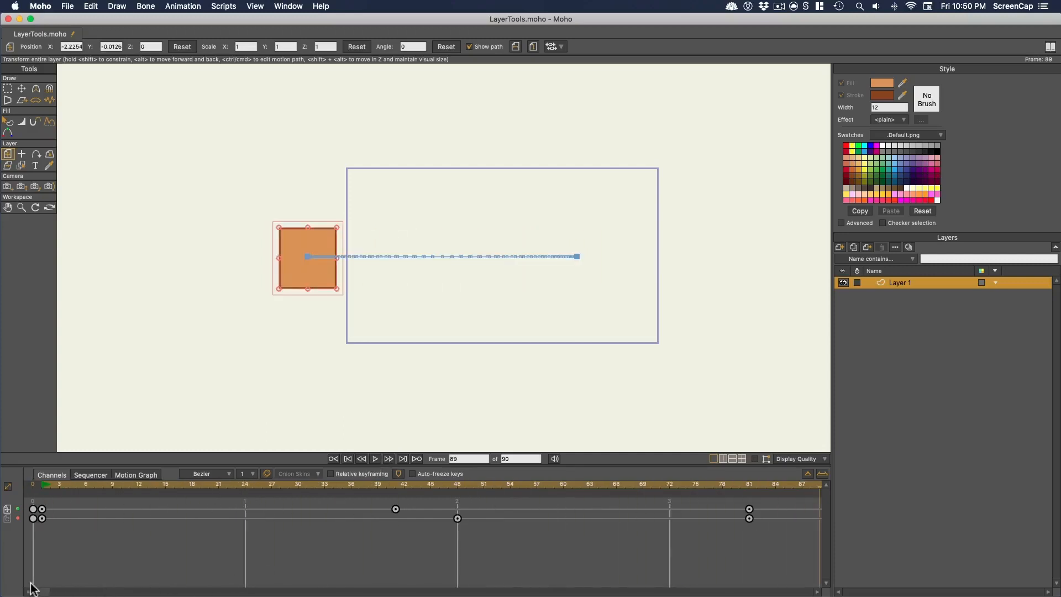
click(16, 517)
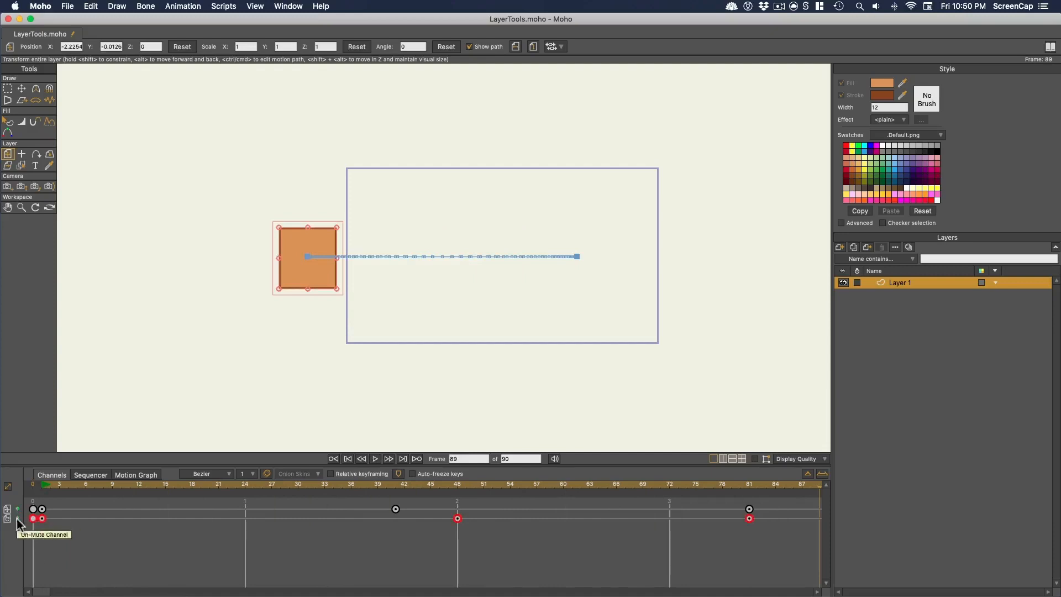
Play the animation from frame 1 with only the layer translation channel muted, stop it and unmute the channel.
click(42, 484)
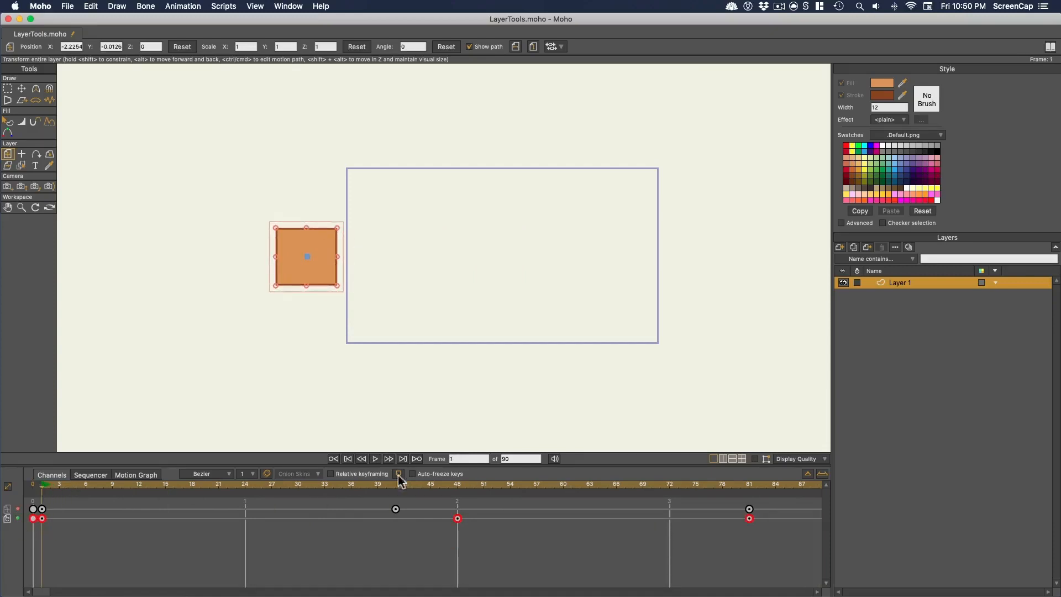
click(375, 459)
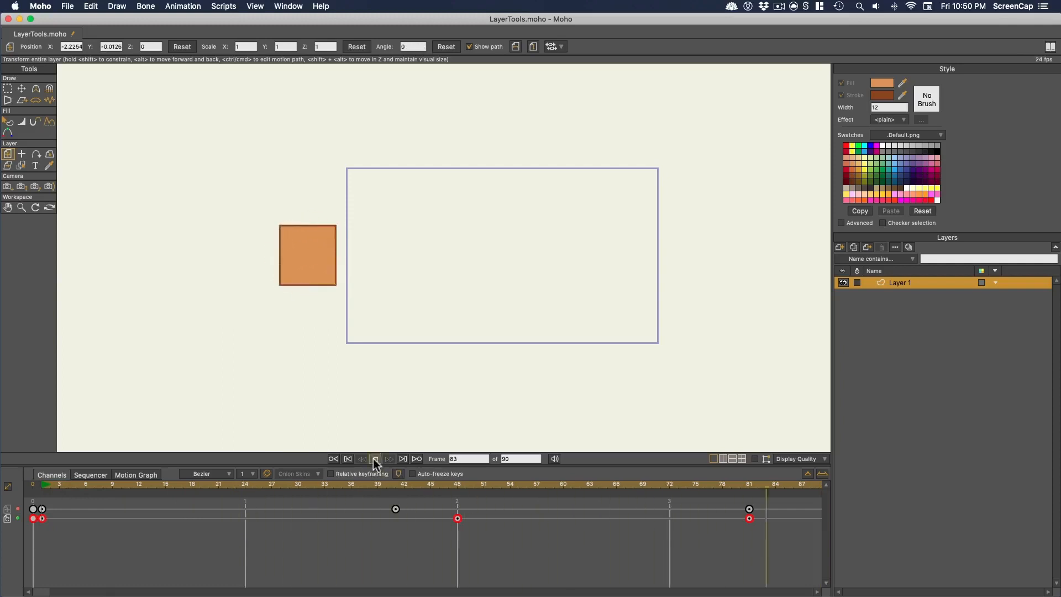
click(374, 459)
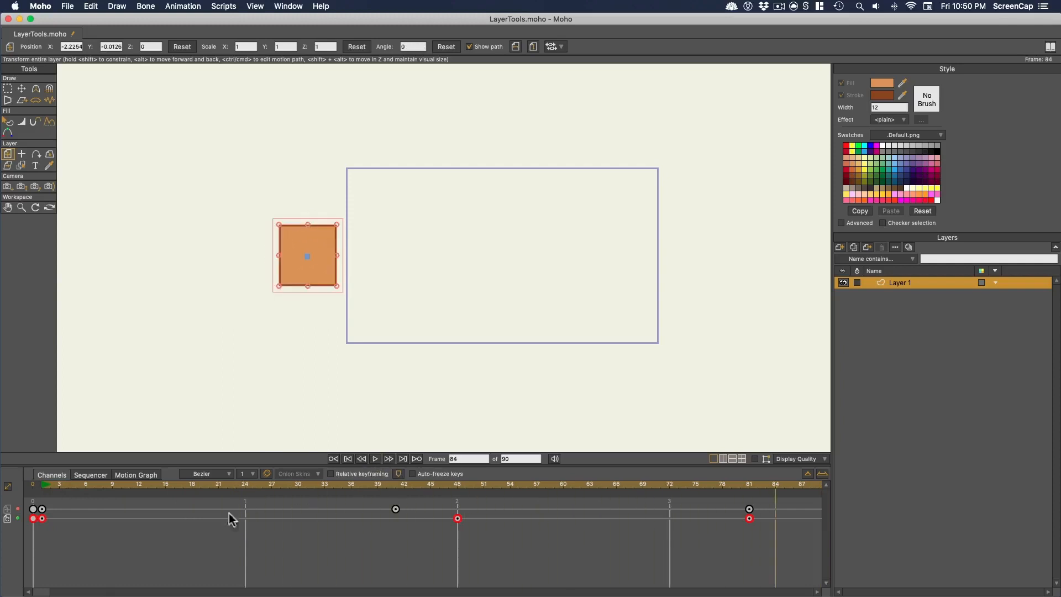
click(18, 509)
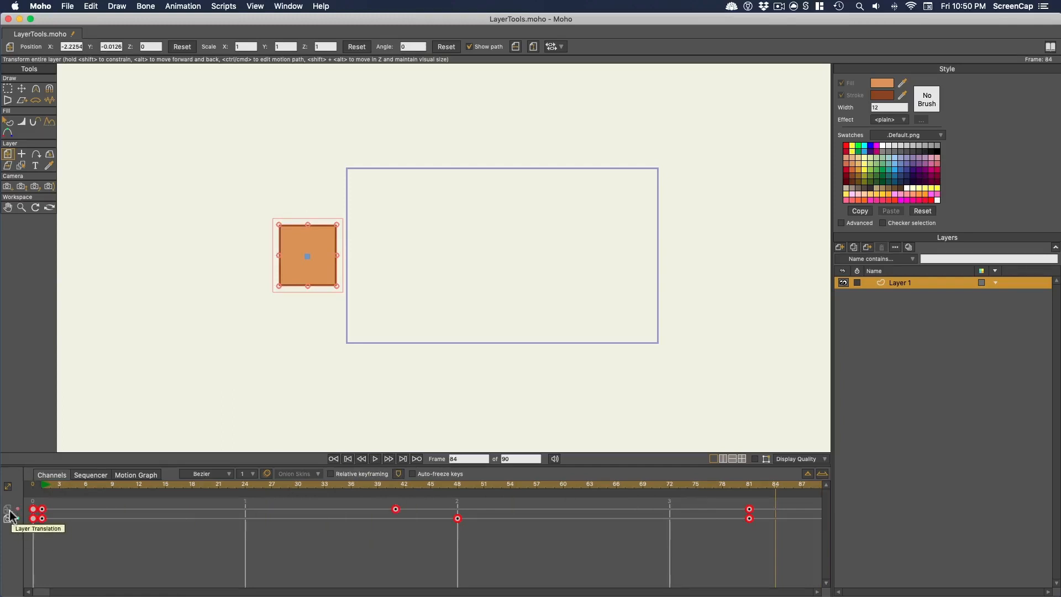
click(18, 508)
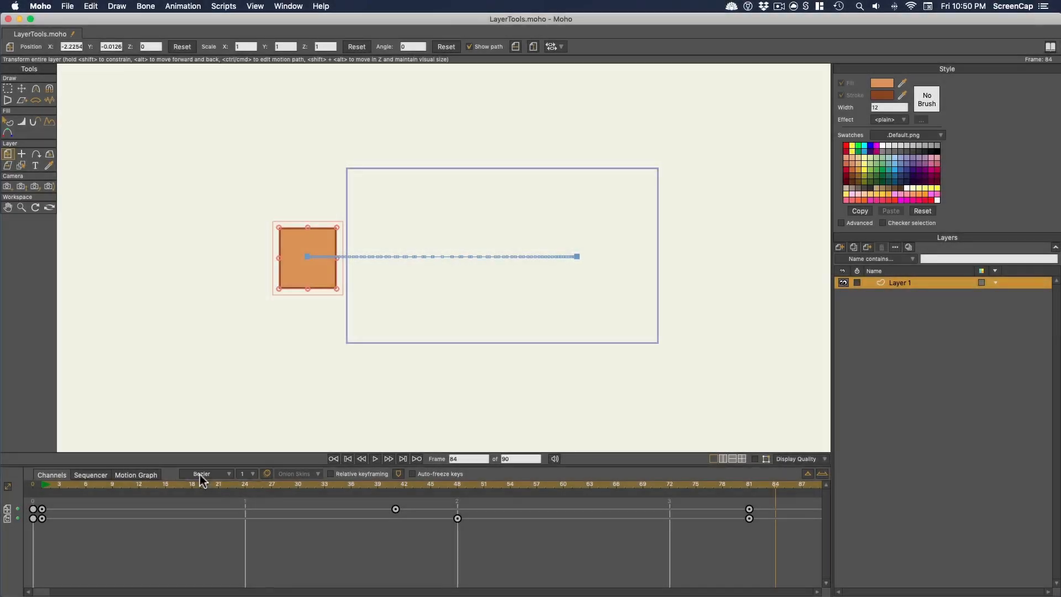
Examine the default interpolation types and the keyframe interval options without changing either setting.
click(200, 474)
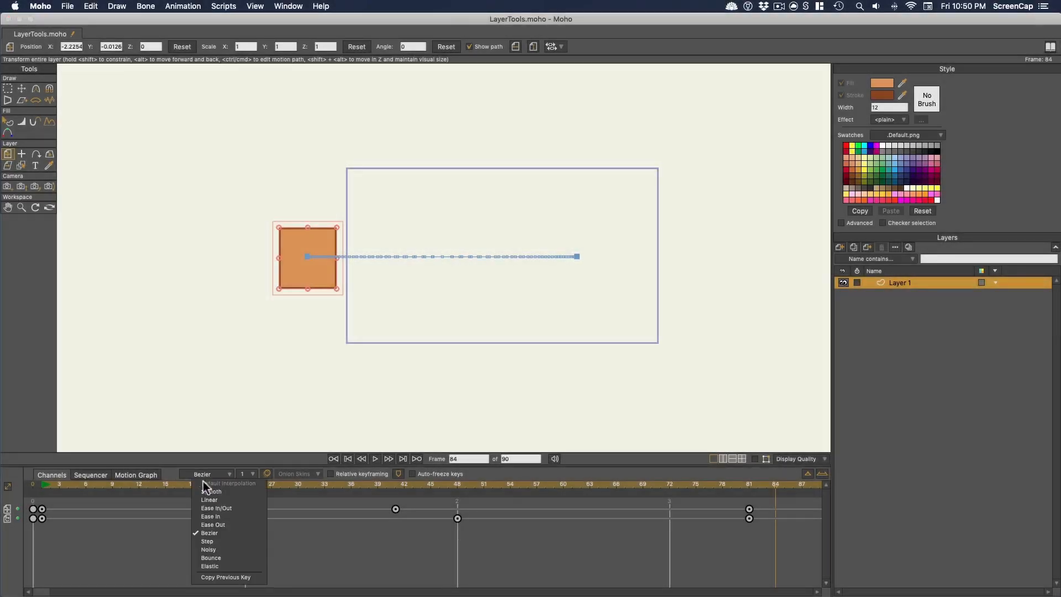
click(242, 474)
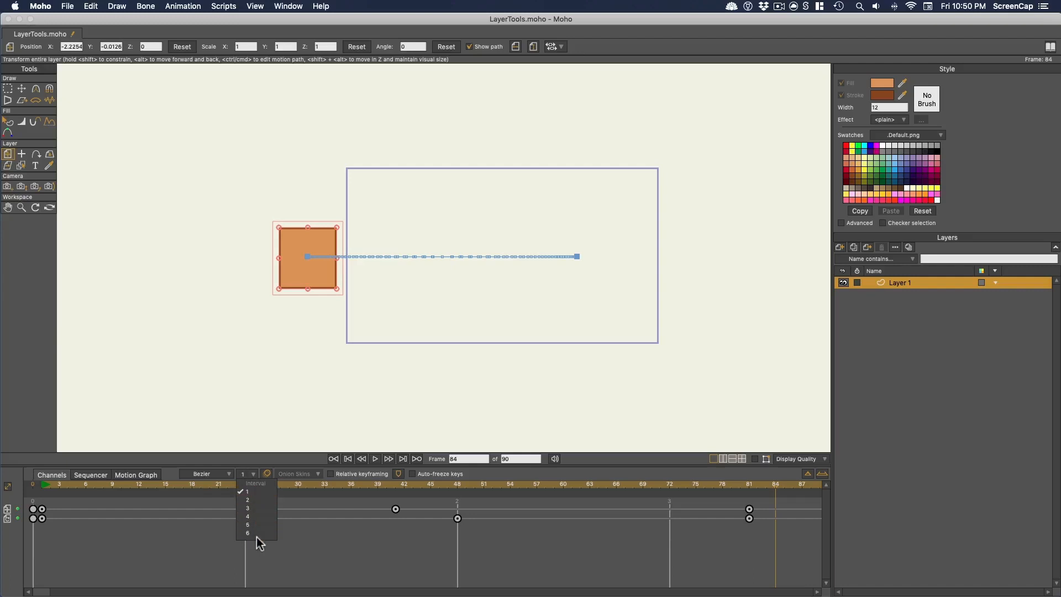
click(228, 474)
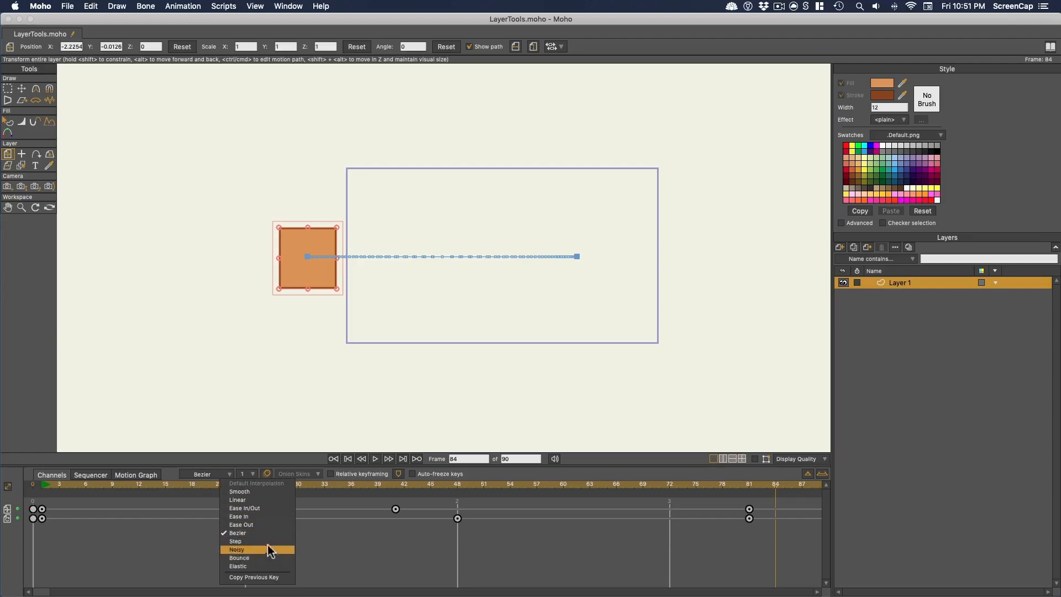
click(223, 475)
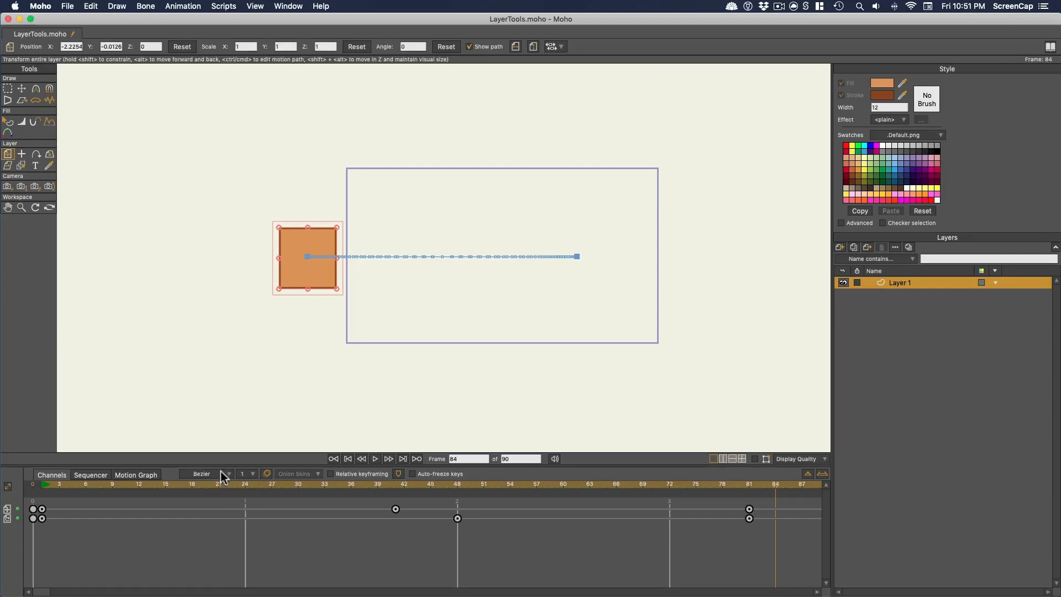
click(252, 474)
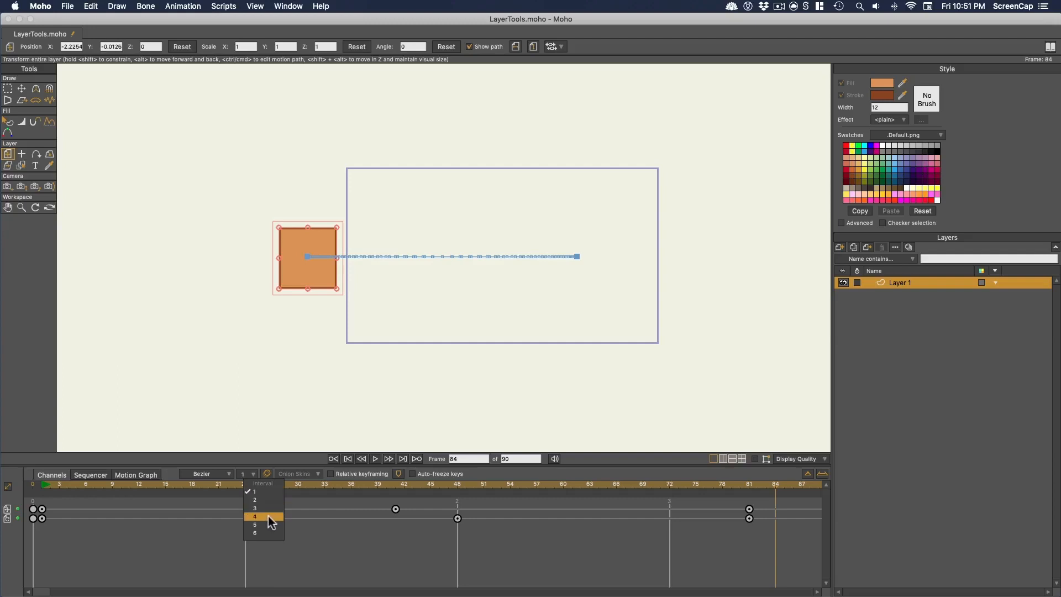
click(361, 553)
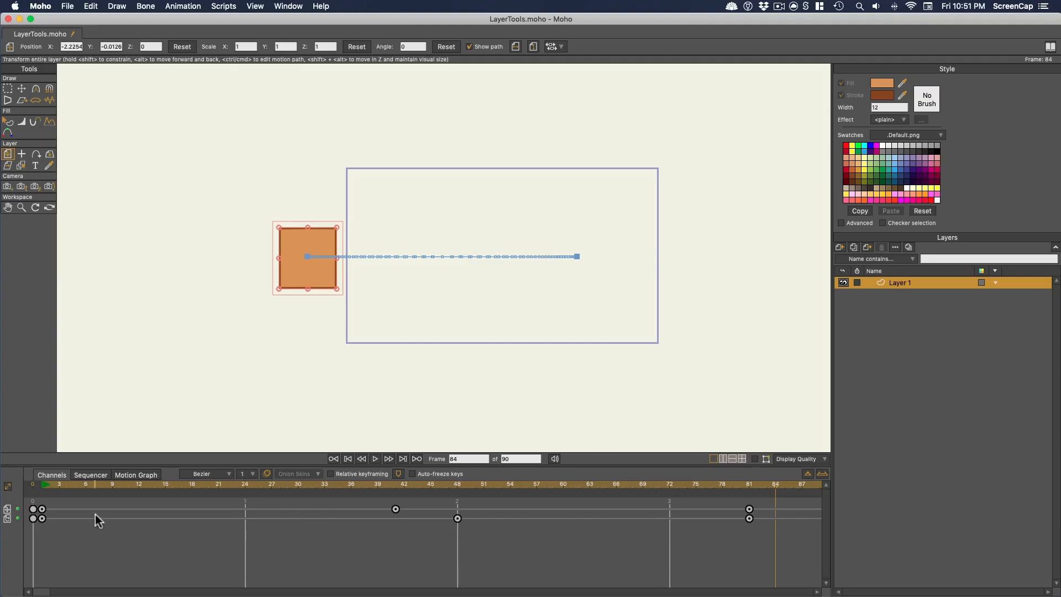
Set the interpolation of the layer translation keyframe at frame 1 to Smooth.
click(42, 511)
right_click(41, 511)
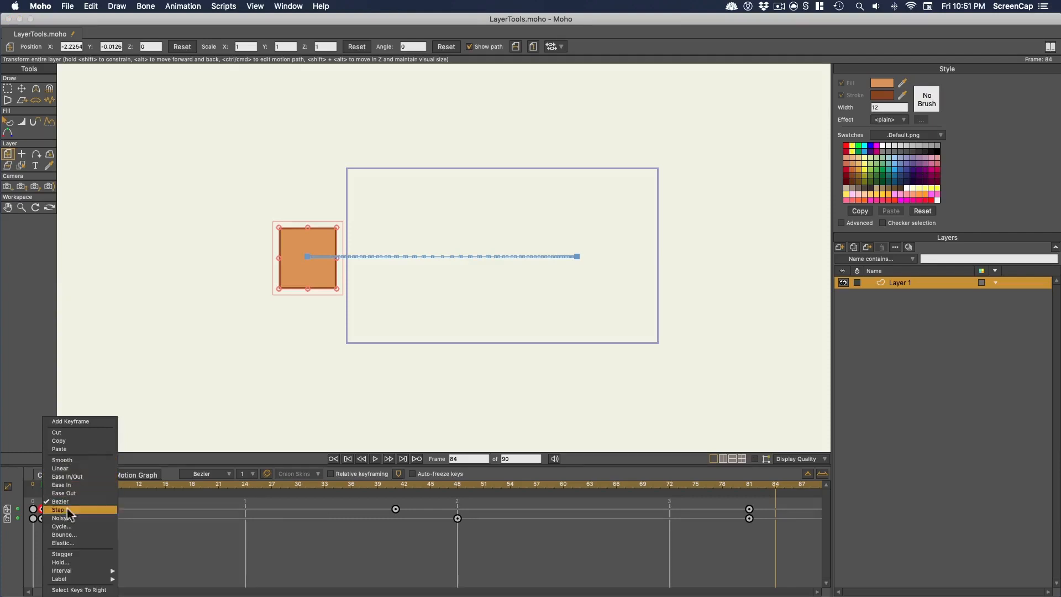
mouse_move(74, 570)
click(197, 549)
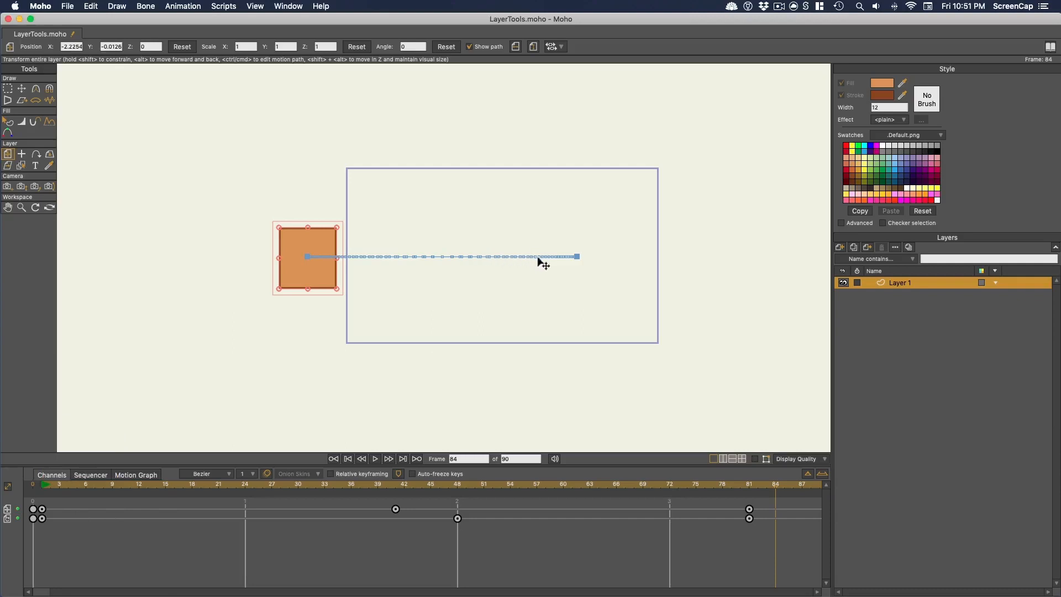
right_click(42, 512)
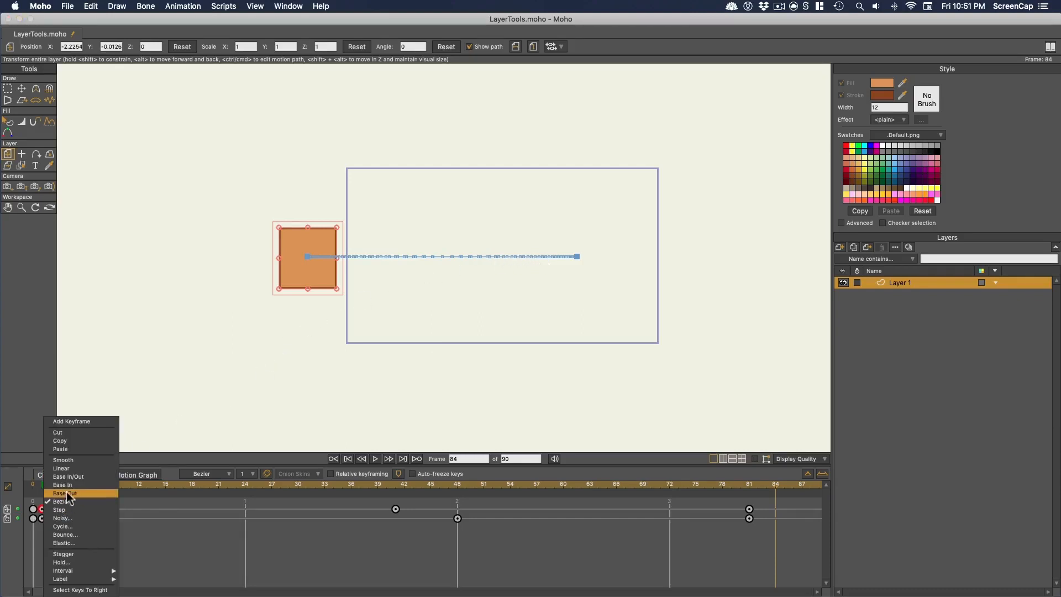
click(71, 460)
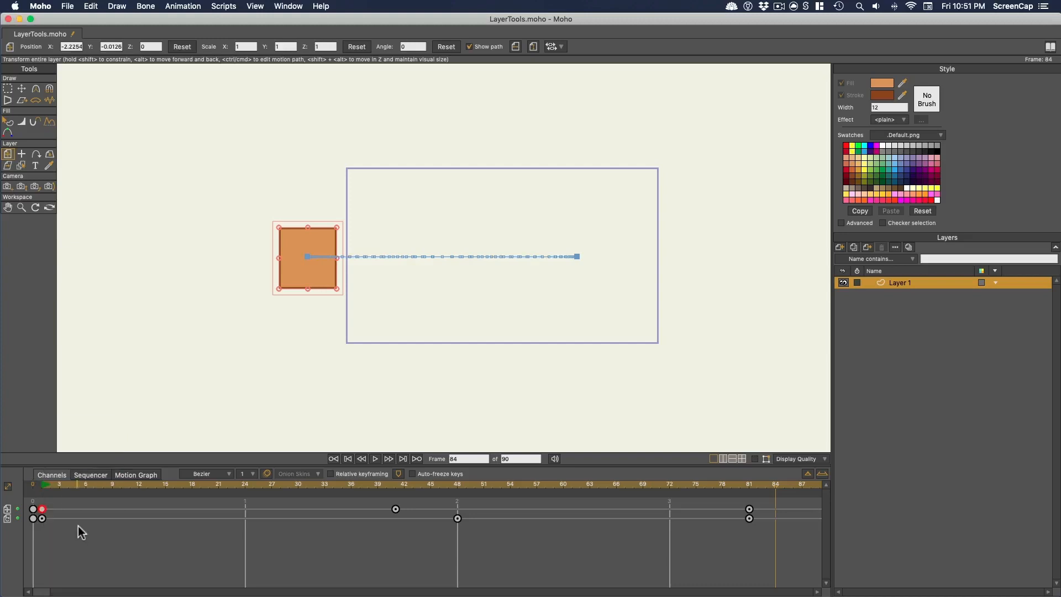
click(125, 532)
Show the motion graph from frame 1 in an enlarged timeline area and auto-zoom its curves.
click(42, 509)
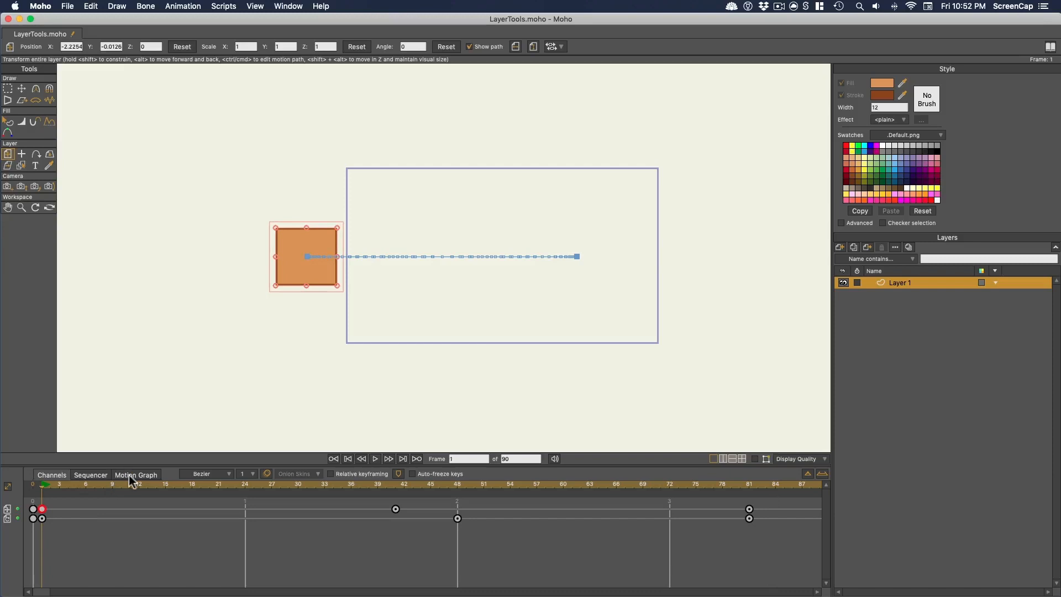
click(132, 476)
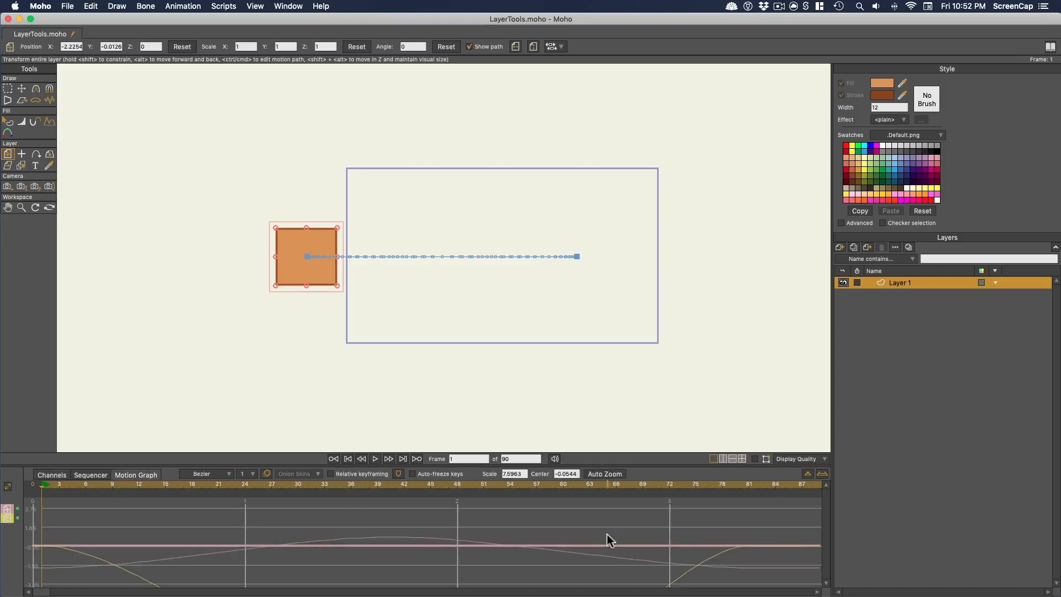
drag(658, 453, 641, 304)
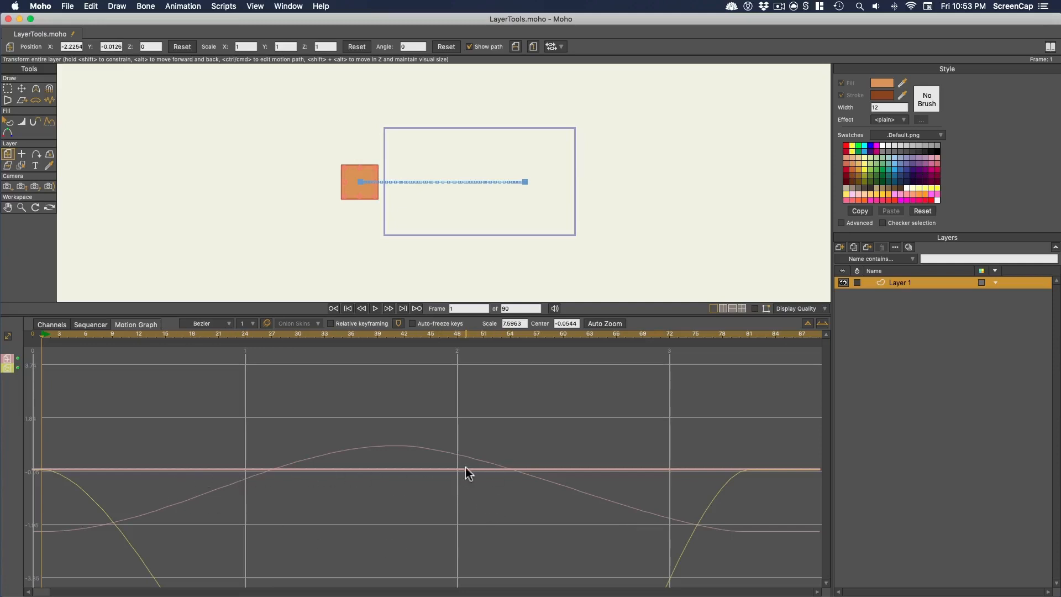
scroll(465, 466, down, 5)
scroll(468, 462, down, 3)
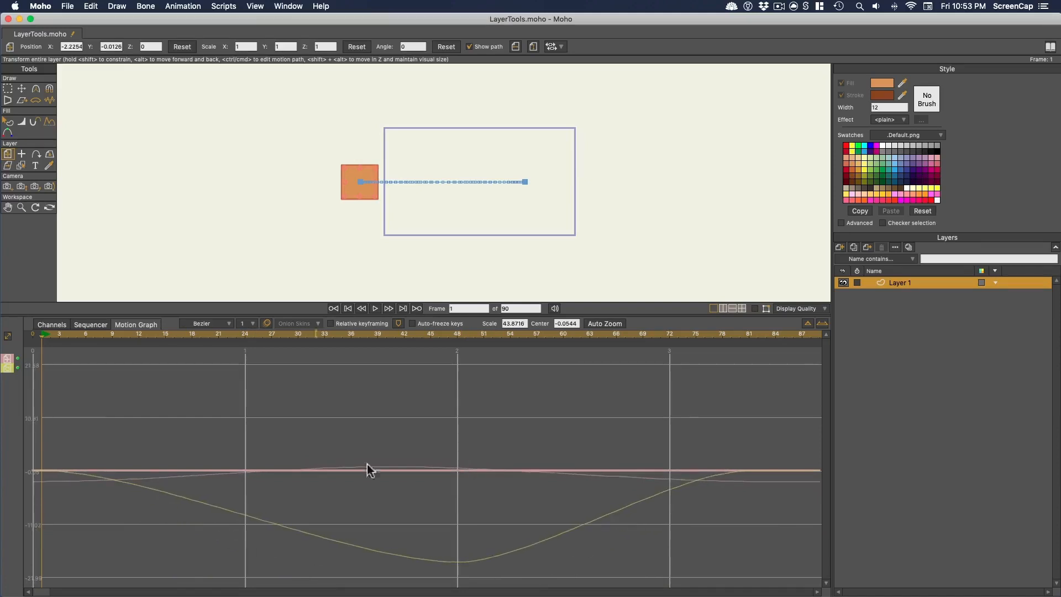
scroll(410, 452, up, 2)
click(607, 322)
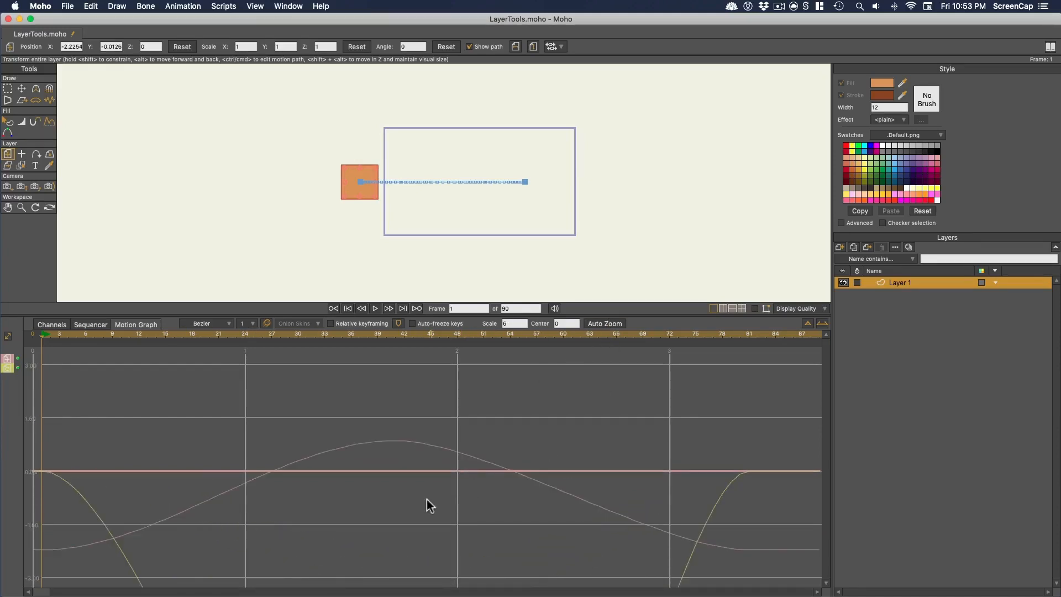
scroll(436, 497, down, 5)
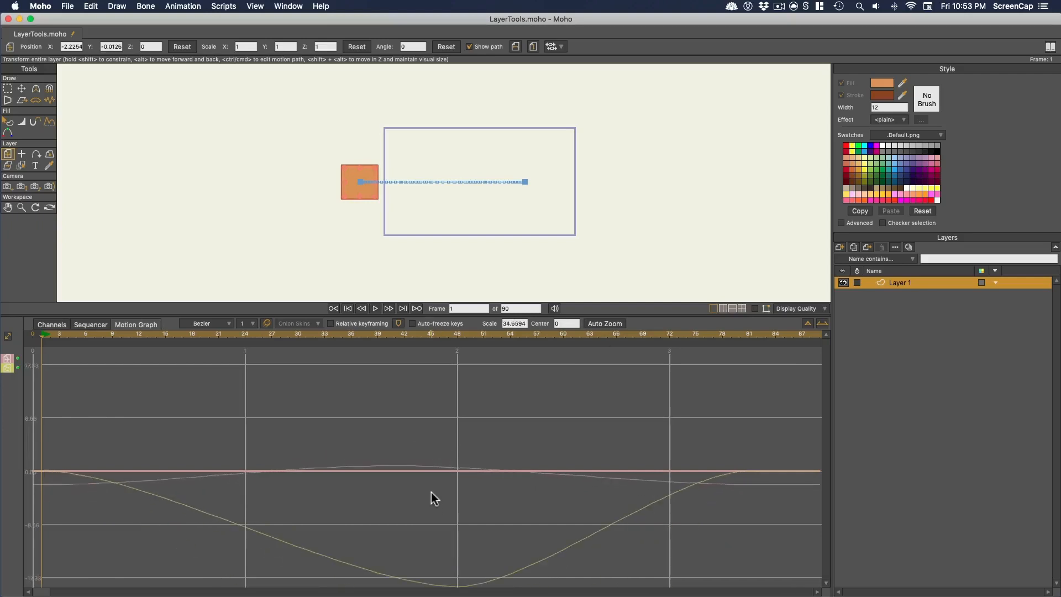
Set the motion graph's scale to 20 and its center to -5, and bring the whole rotation curve into view.
click(509, 323)
drag(509, 323, 470, 324)
text(20)
key(Return)
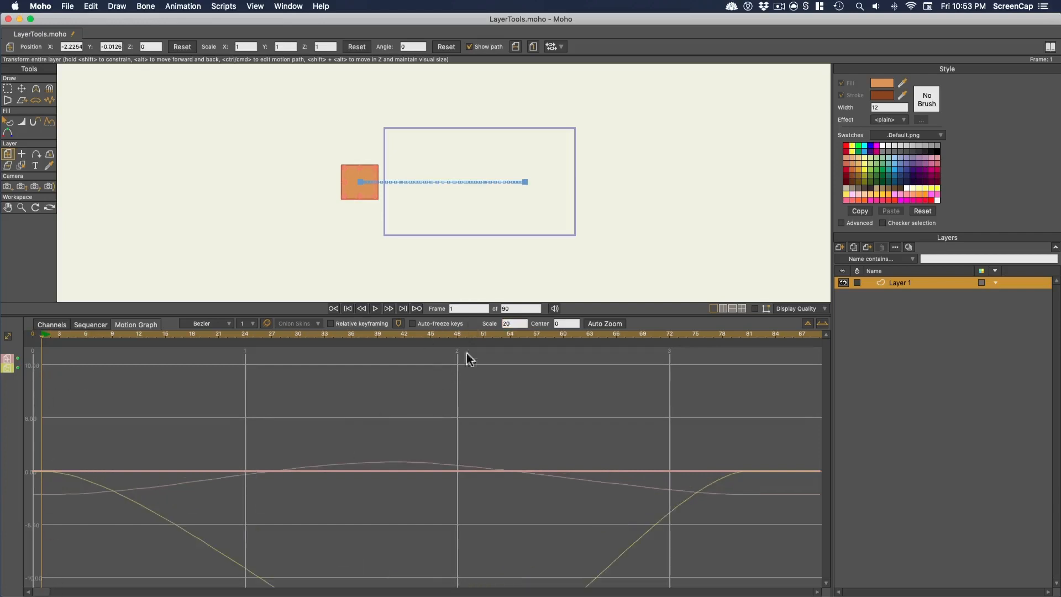
click(565, 323)
drag(568, 323, 545, 324)
text(-5)
key(Return)
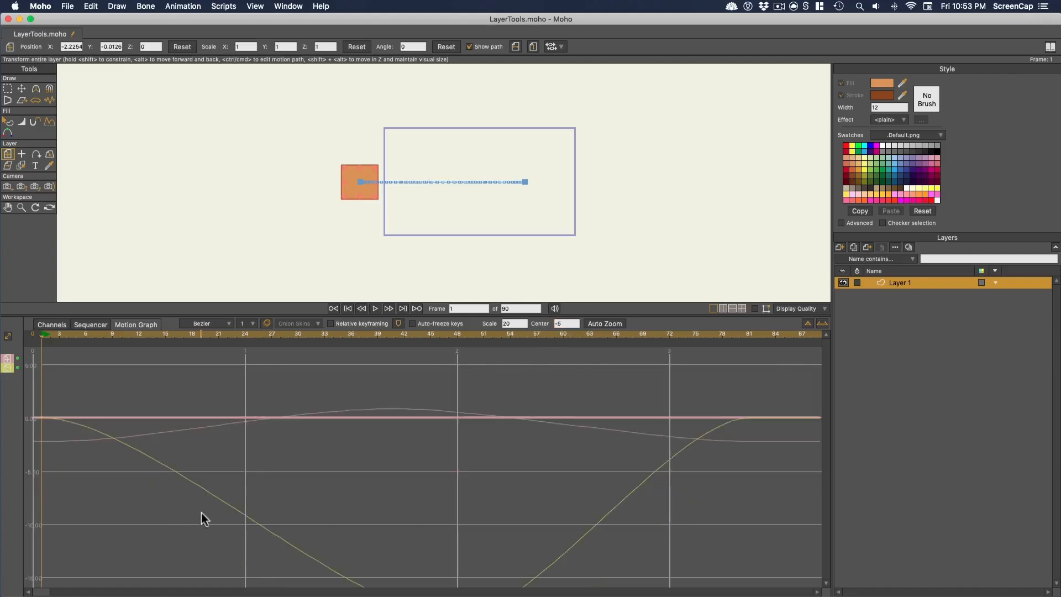
scroll(185, 508, down, 5)
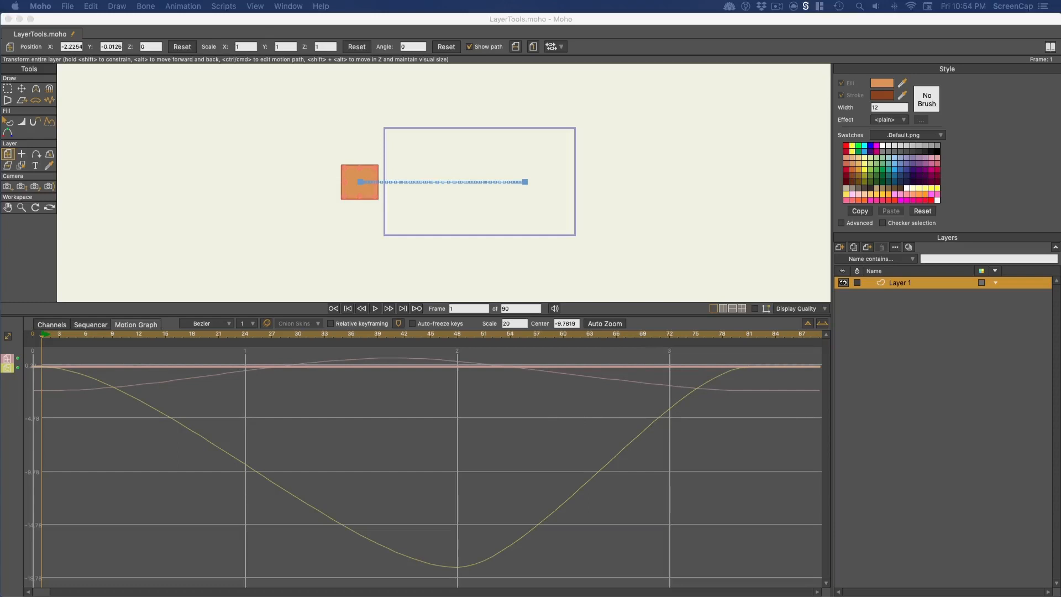
Hide the Layer Z Rotation curve in the motion graph and show it again.
click(15, 380)
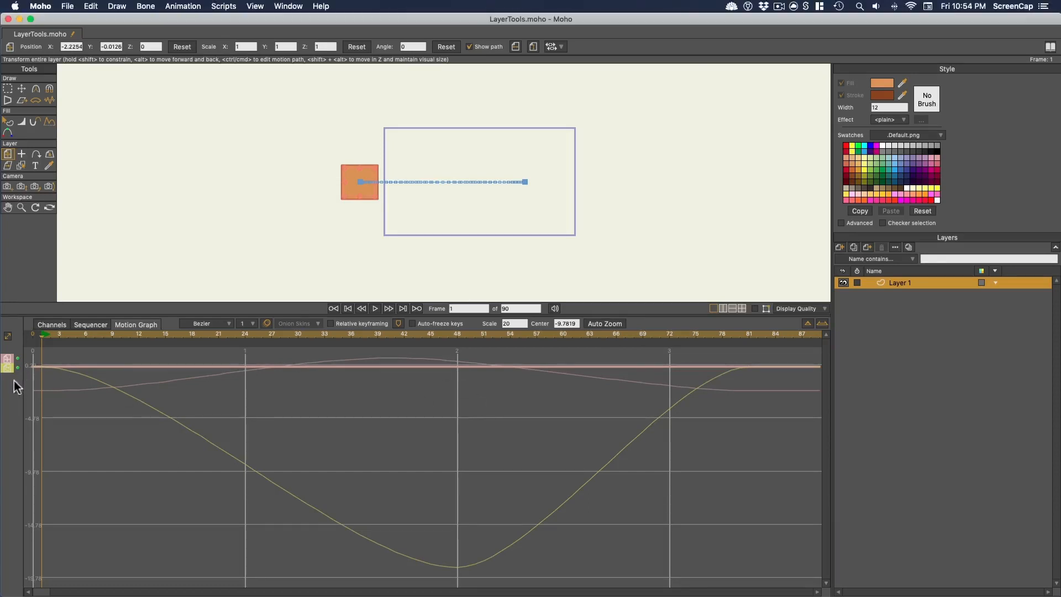
click(7, 369)
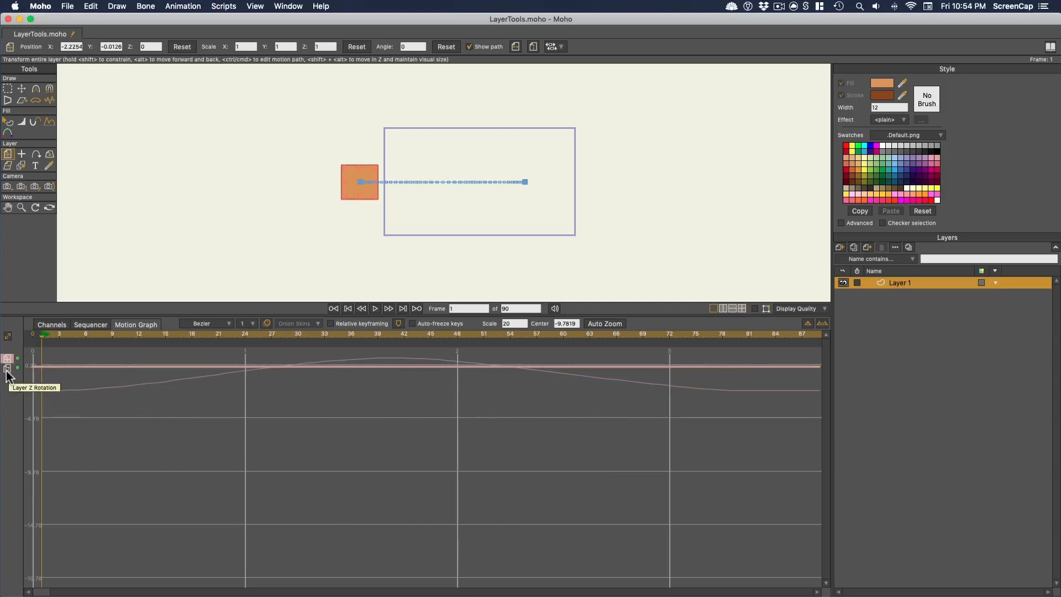
click(8, 361)
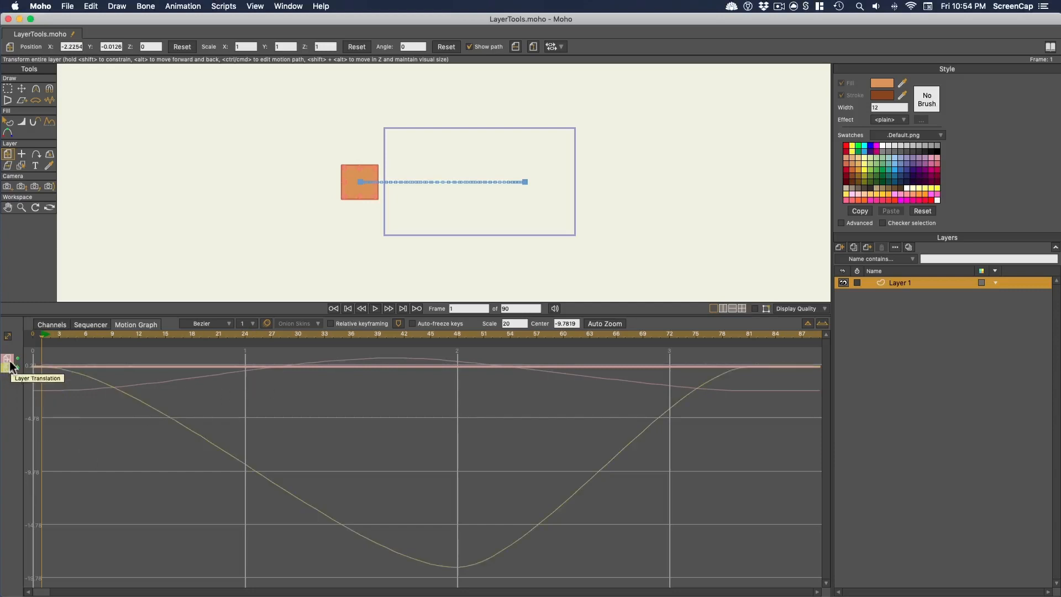
Separate the layer translation channel into dimensions, toggle the X, Y and Z curves in the graph, and rejoin the dimensions.
right_click(7, 362)
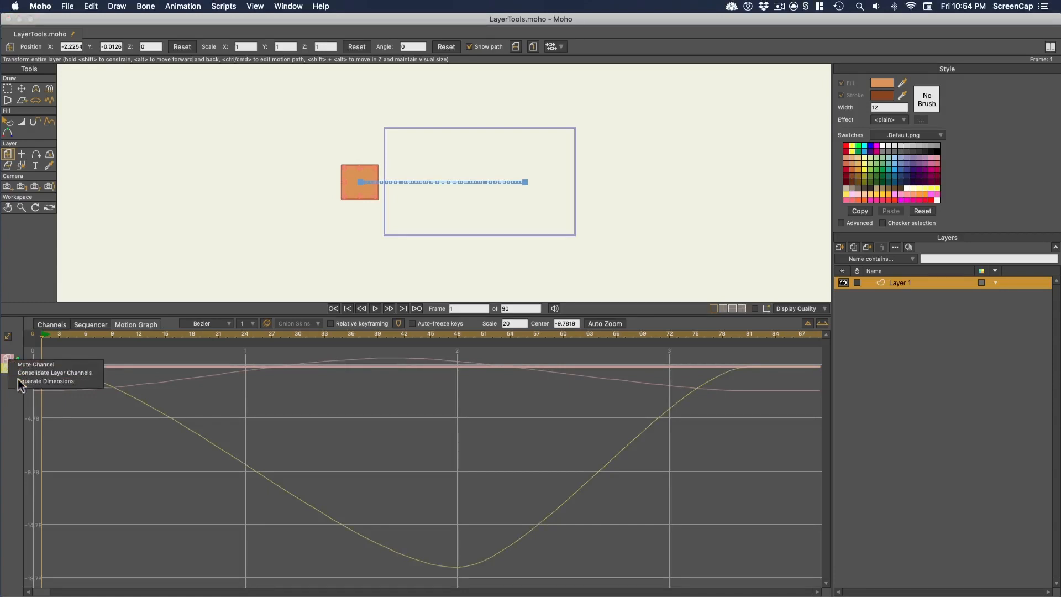
click(19, 381)
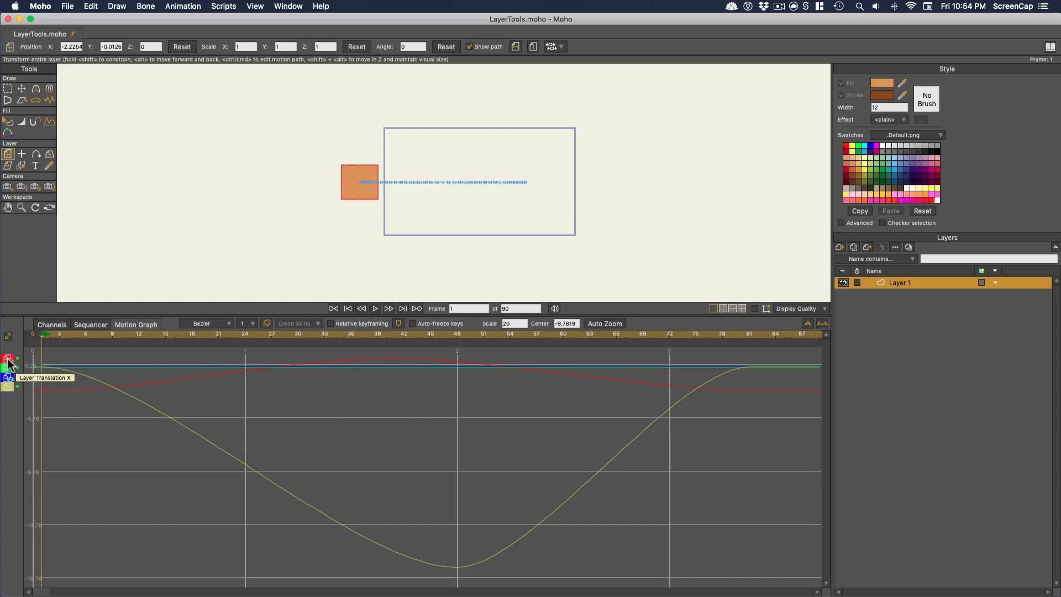
click(7, 359)
click(7, 368)
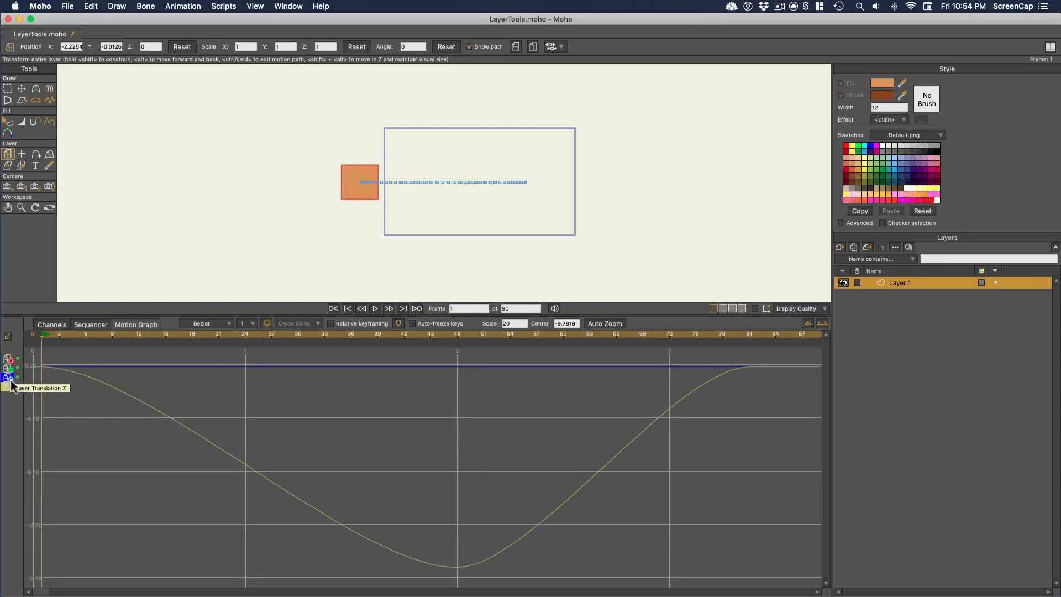
click(8, 369)
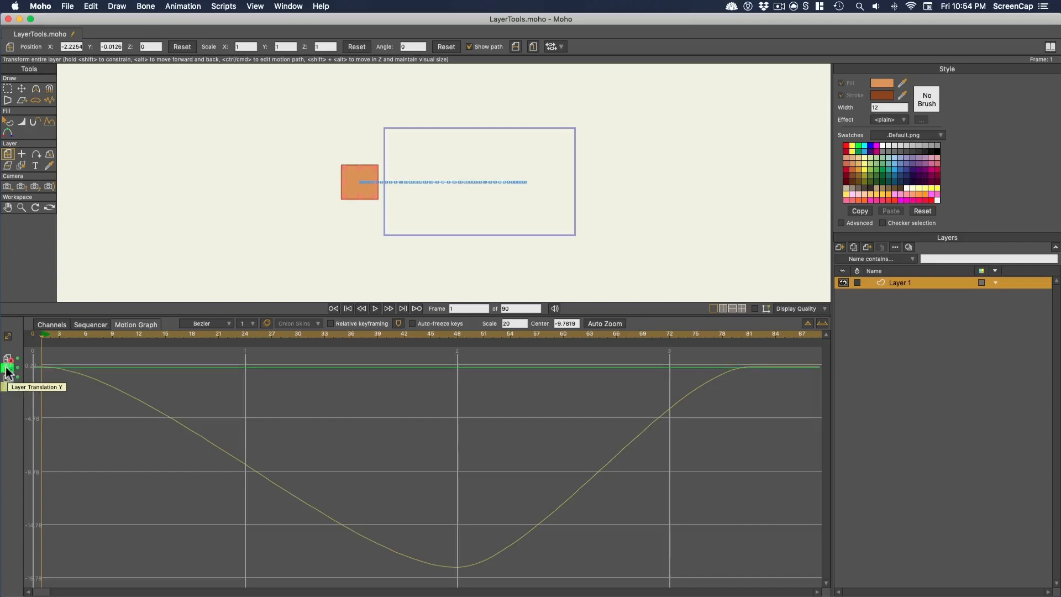
click(7, 359)
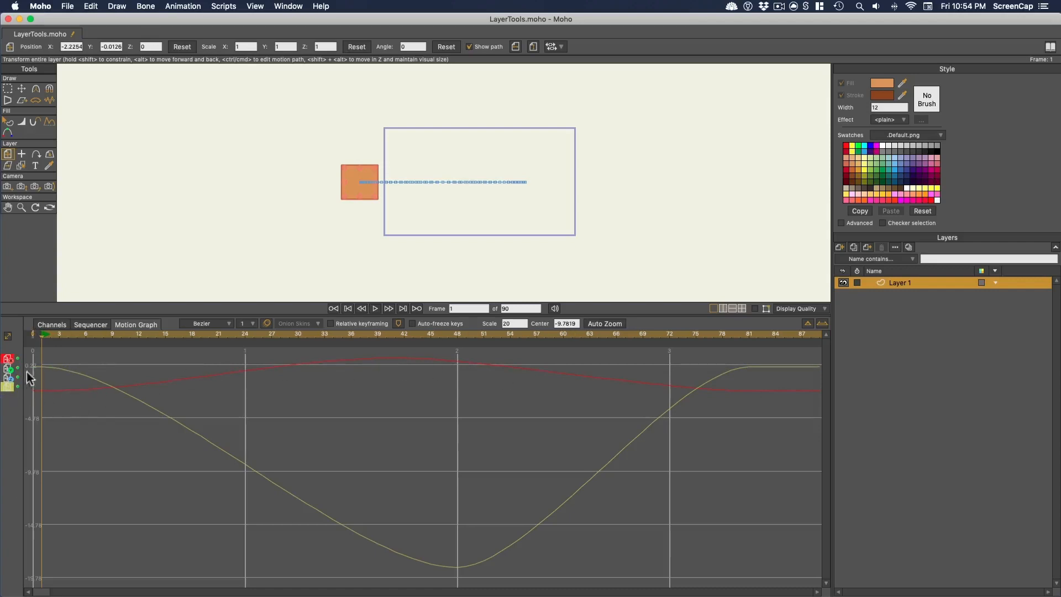
click(6, 364)
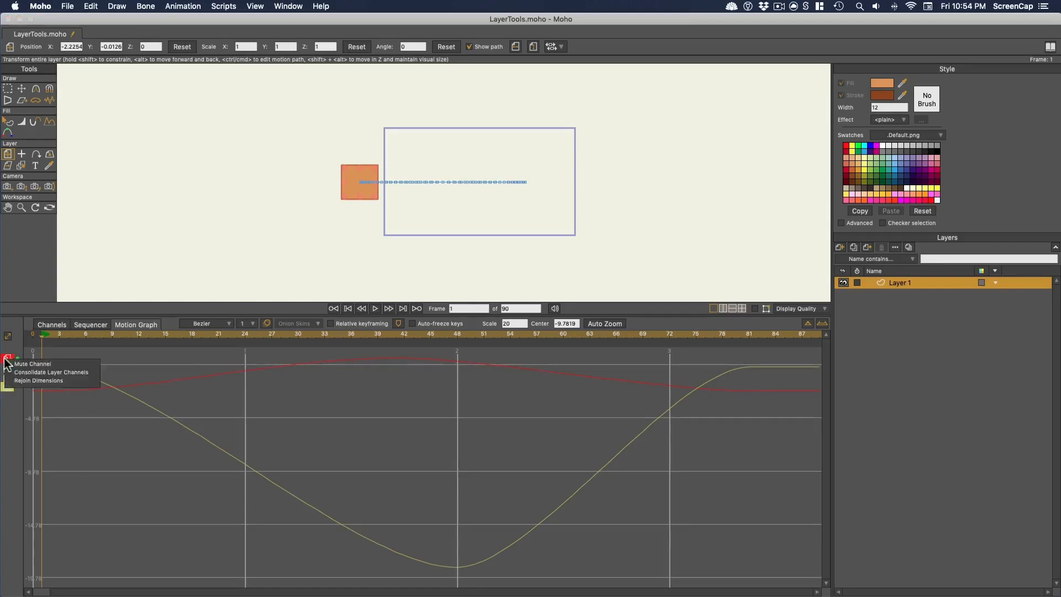
click(33, 379)
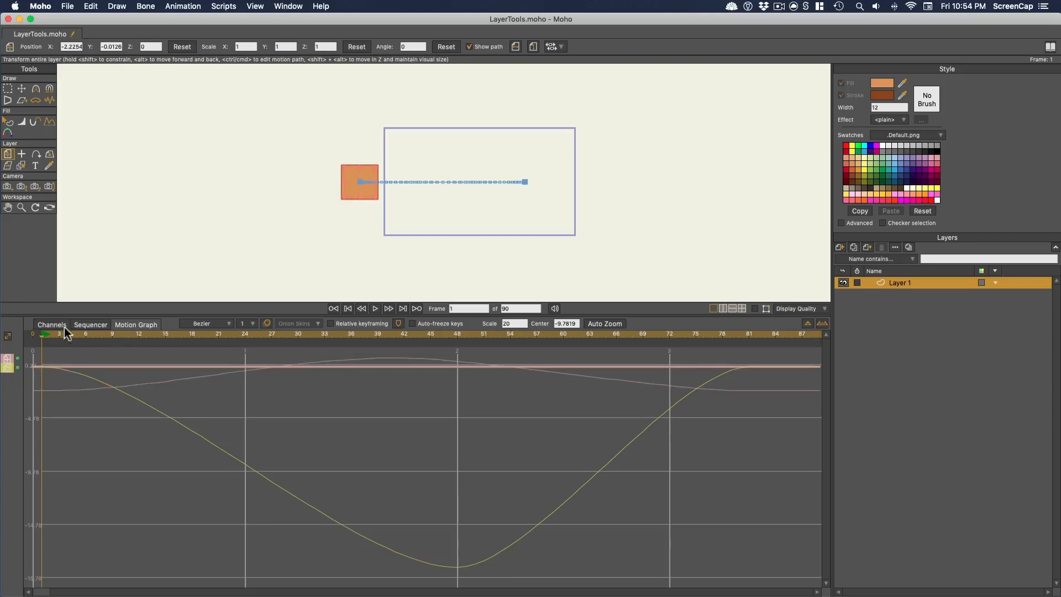
Return the timeline to the channels view and enable onion skins with the playhead at frame 18.
click(57, 326)
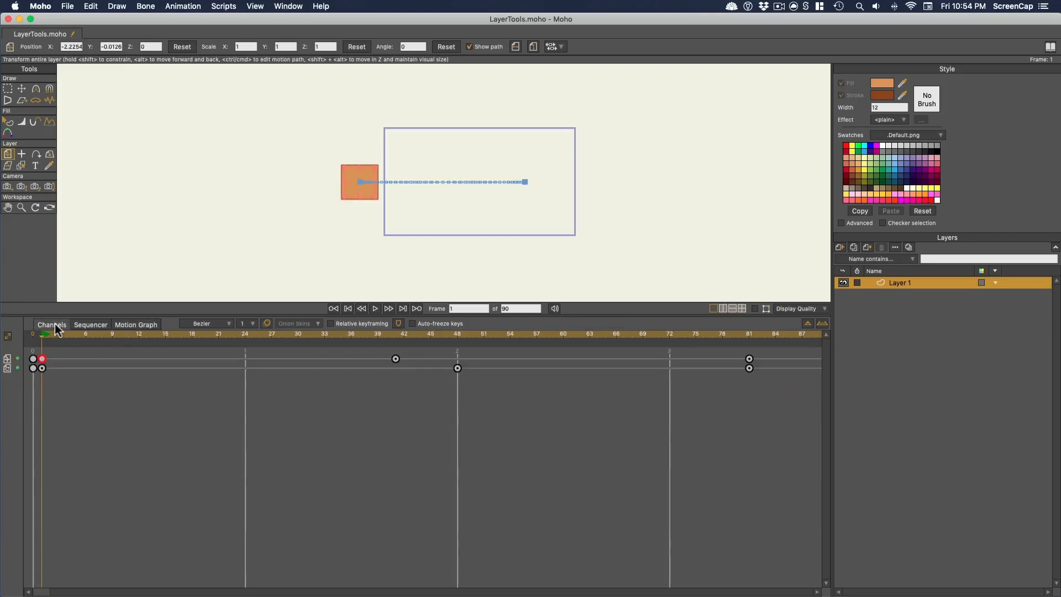
click(168, 414)
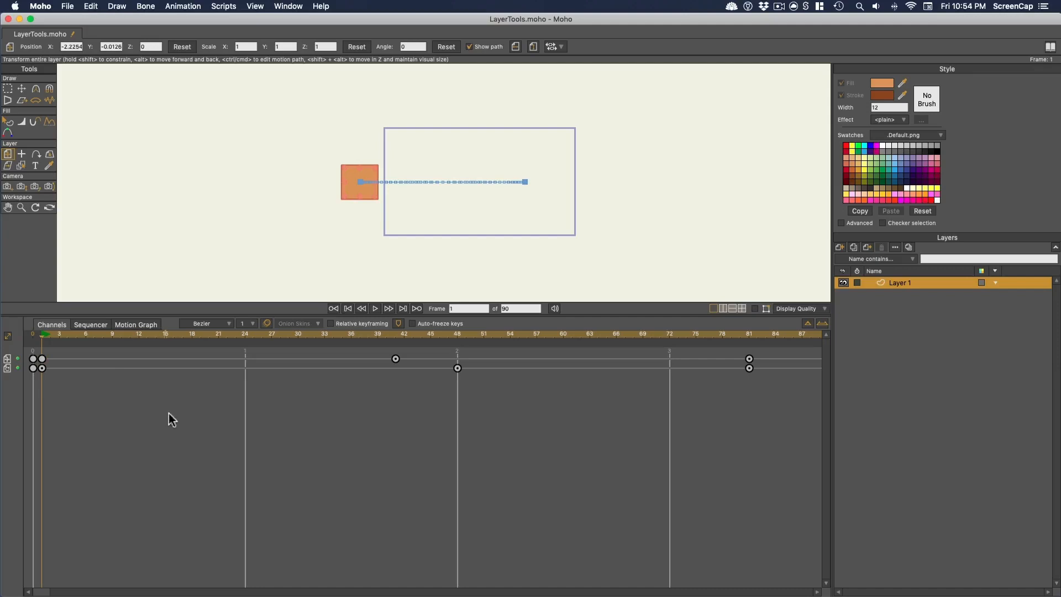
click(267, 323)
drag(117, 335, 191, 340)
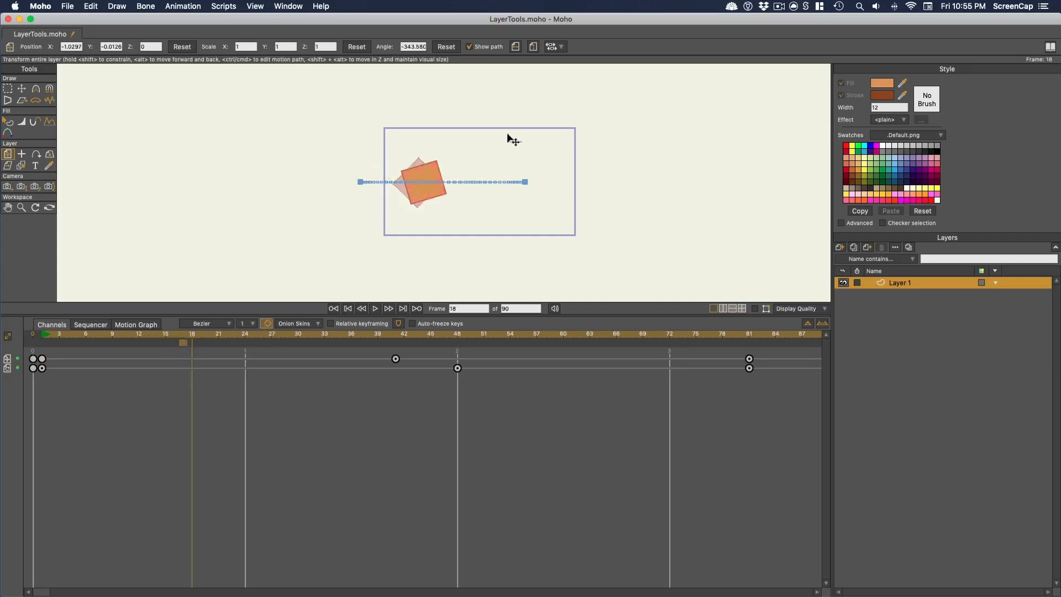
scroll(442, 180, up, 5)
scroll(421, 191, up, 2)
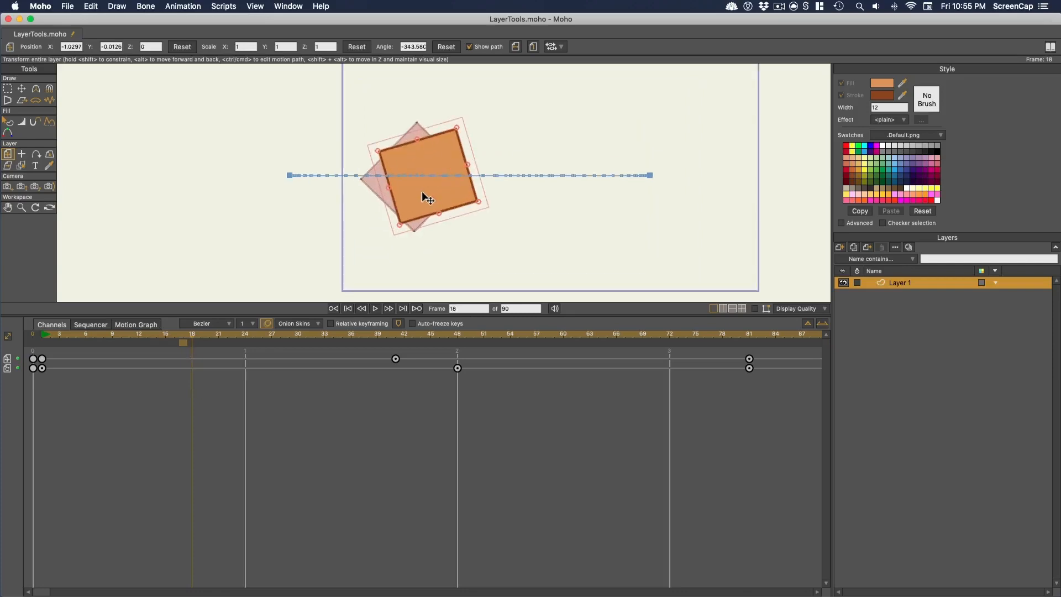
Add onion skin markers at frames 14 to 16 before the playhead and frames 19 to 22 after it.
click(174, 342)
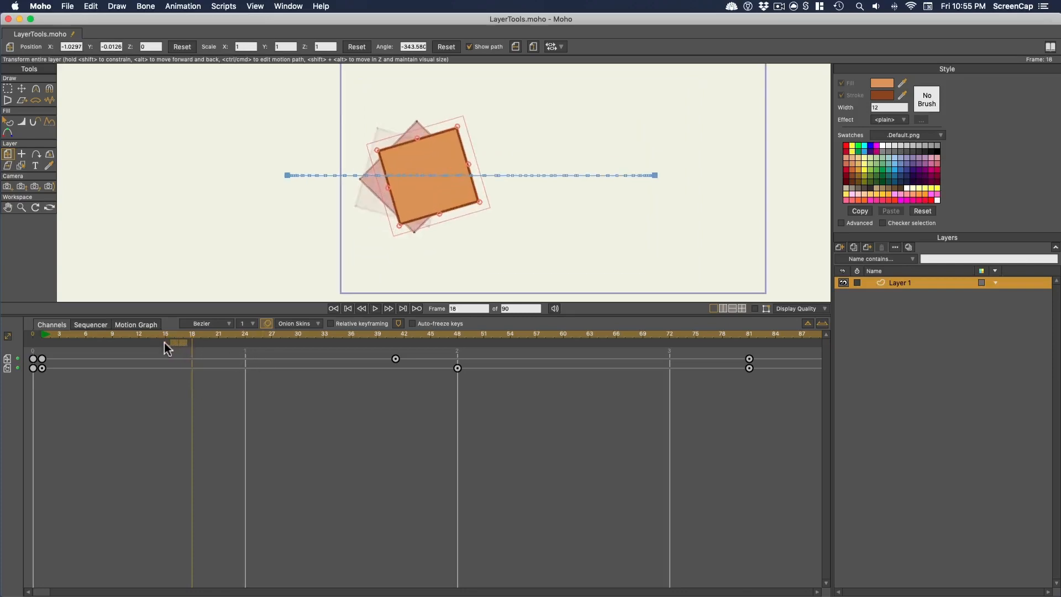
click(164, 343)
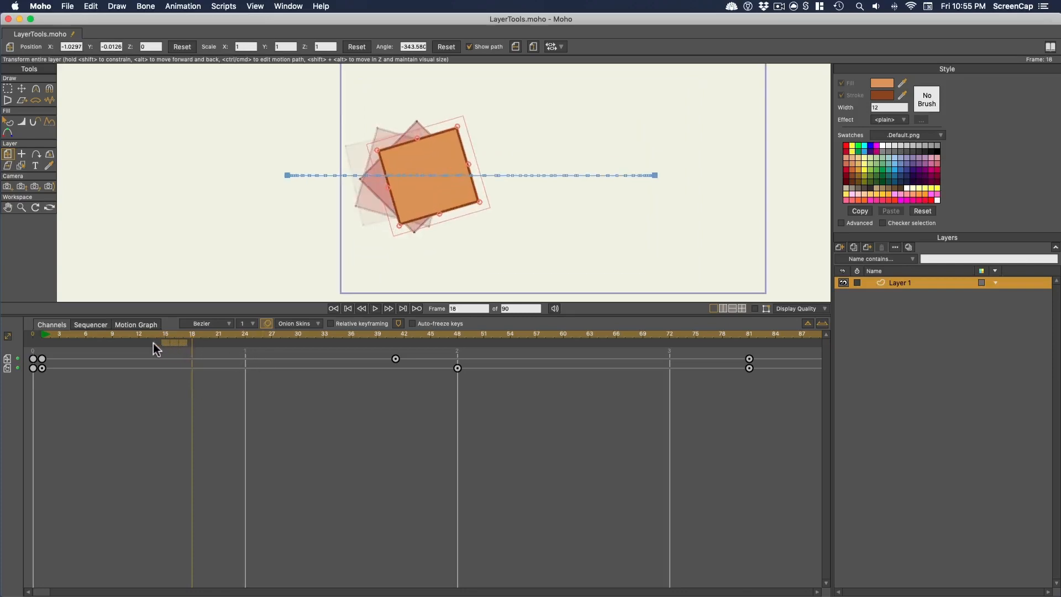
click(201, 343)
click(208, 343)
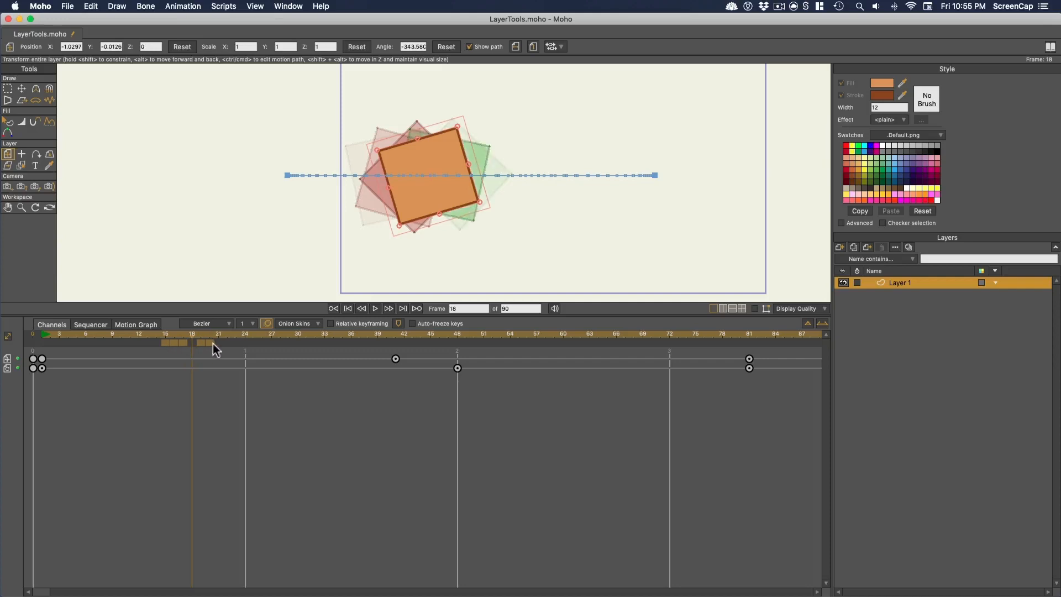
click(219, 343)
click(227, 343)
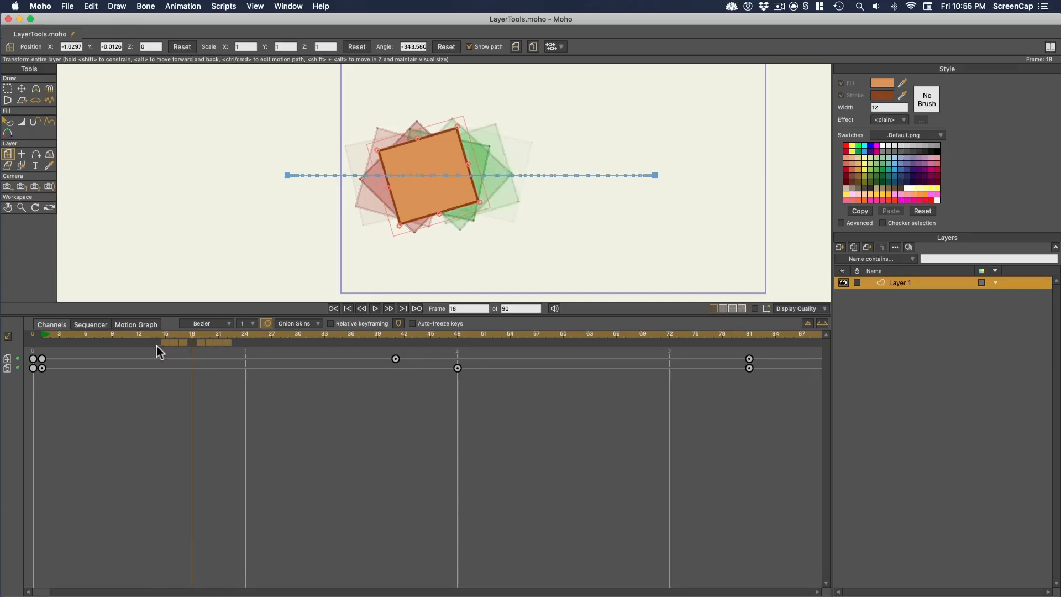
click(156, 343)
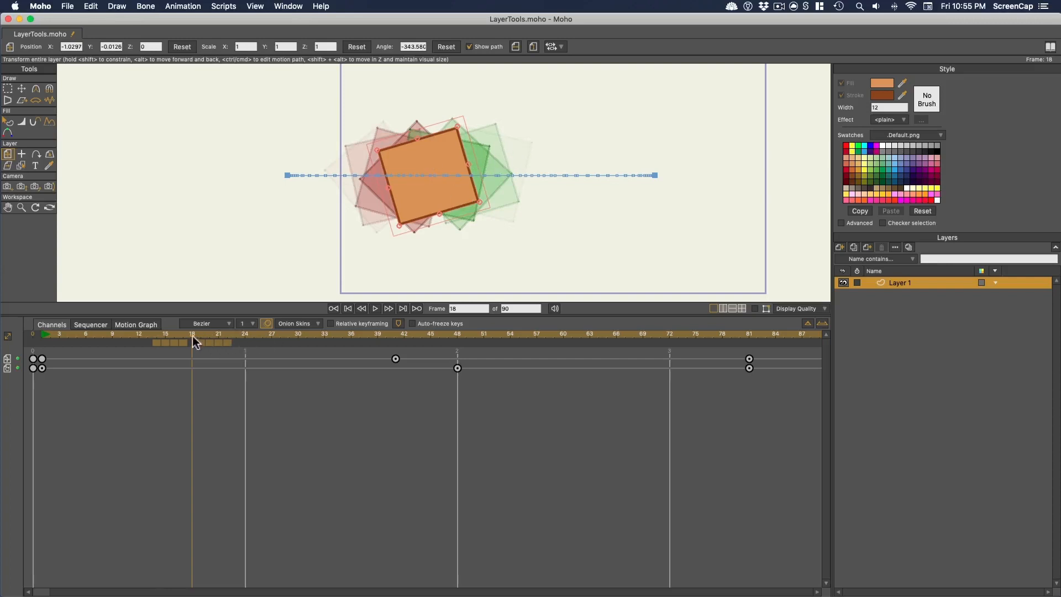
Set the onion skins to display outlines only.
click(317, 324)
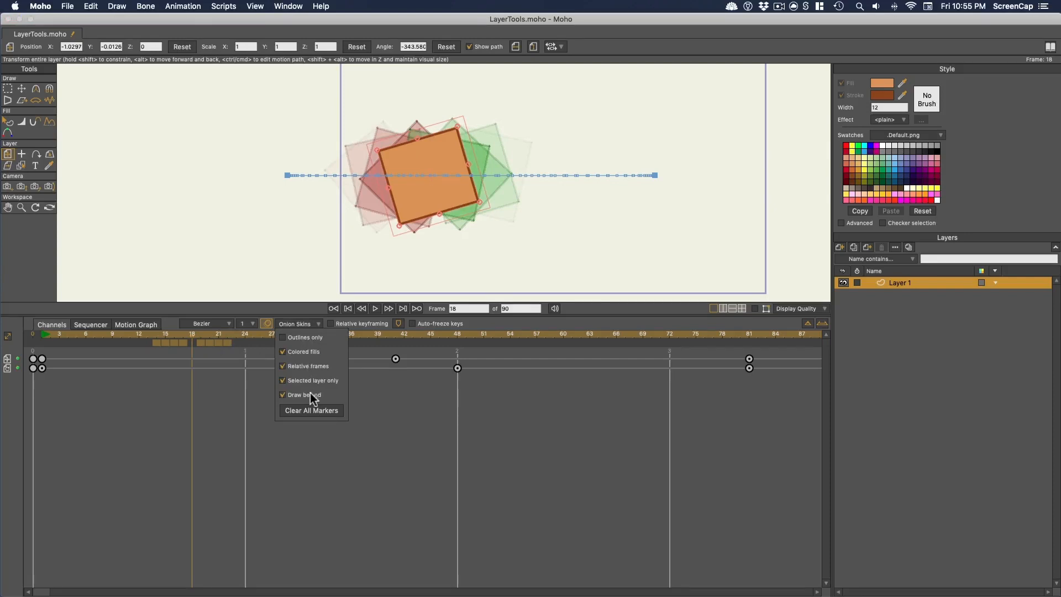
click(283, 336)
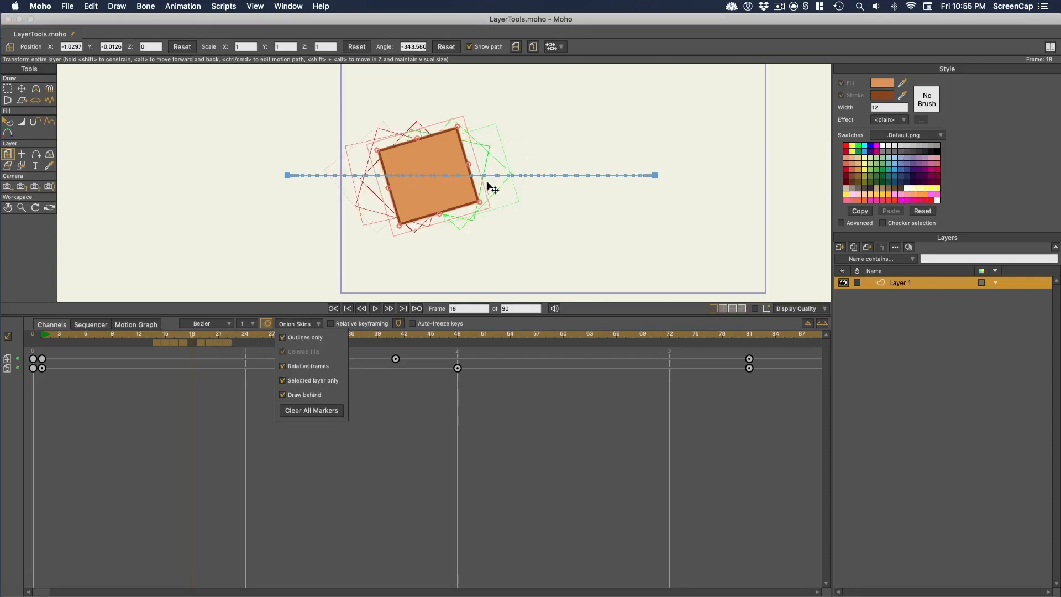
scroll(486, 184, up, 2)
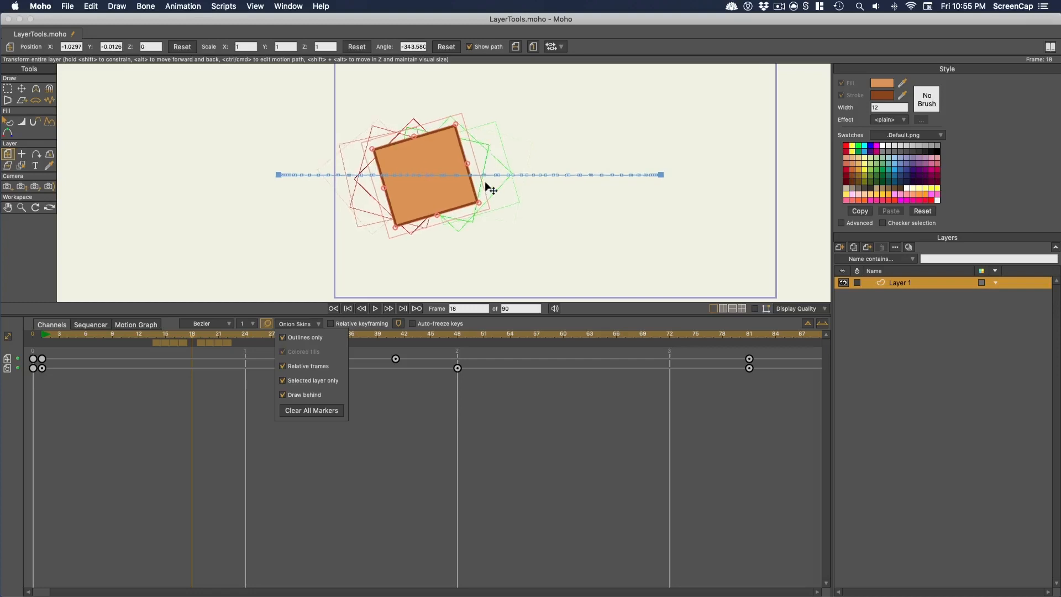
Turn off outlines-only display for the onion skins and toggle their colored fills off and back on.
click(285, 337)
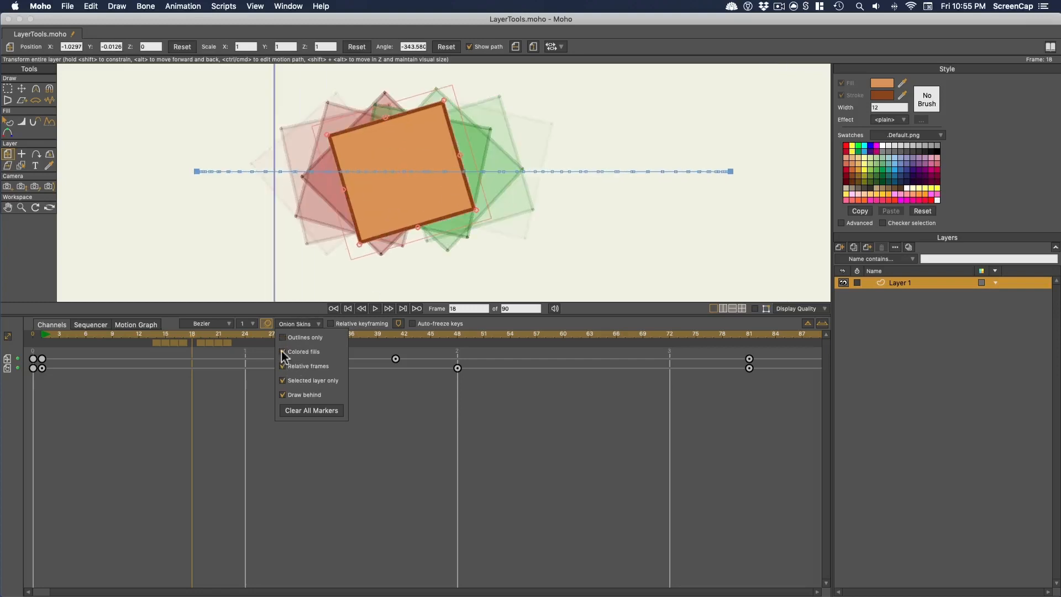
click(281, 350)
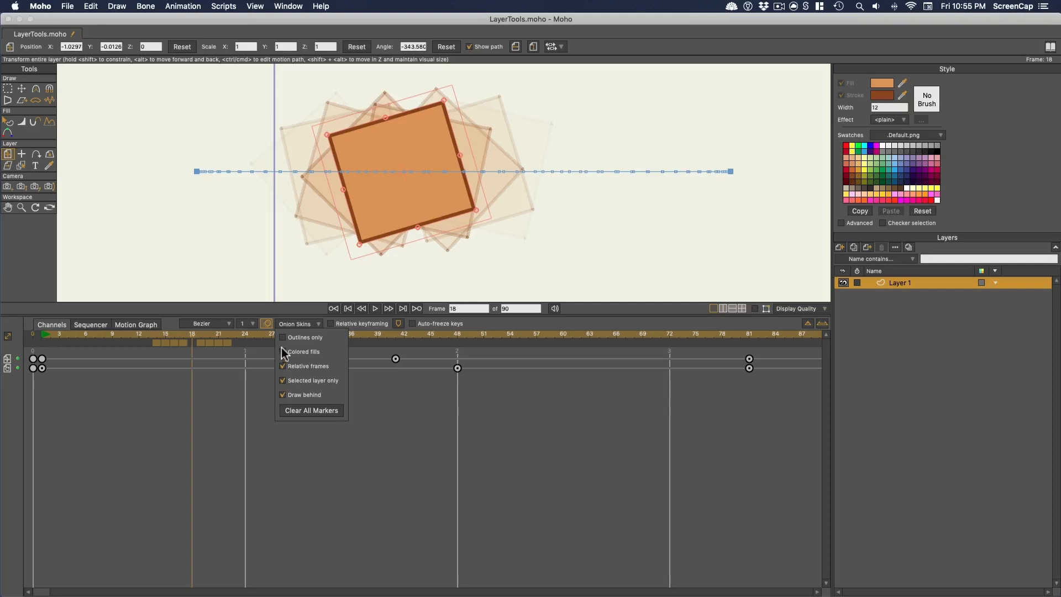
click(281, 351)
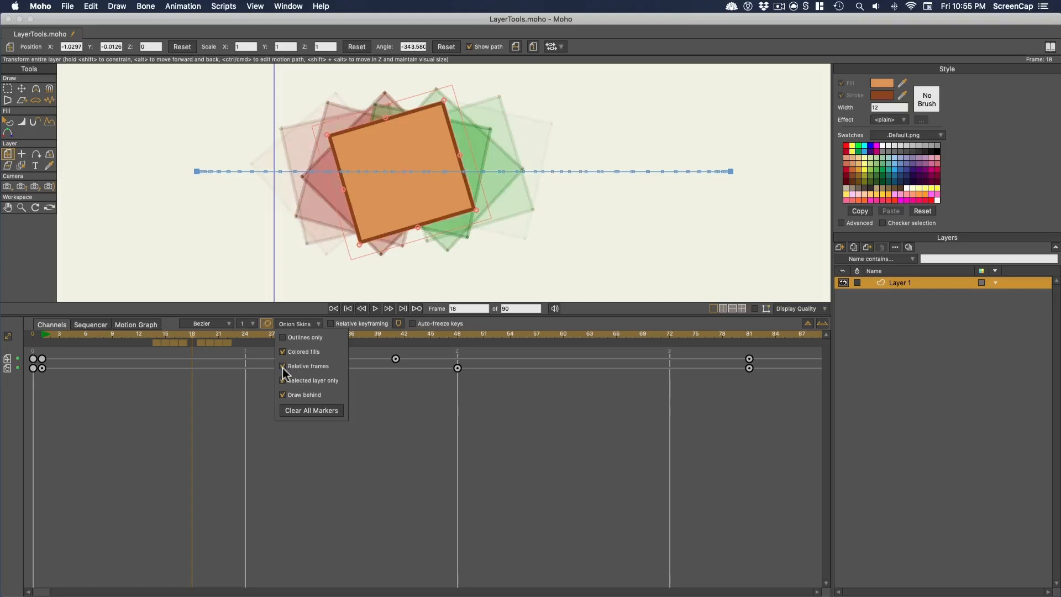
Review the relative frames option for the onion skins and toggle Selected layer only off and back on.
click(200, 348)
mouse_move(195, 335)
mouse_down()
mouse_move(263, 333)
mouse_move(157, 336)
mouse_move(209, 336)
mouse_move(194, 339)
mouse_up()
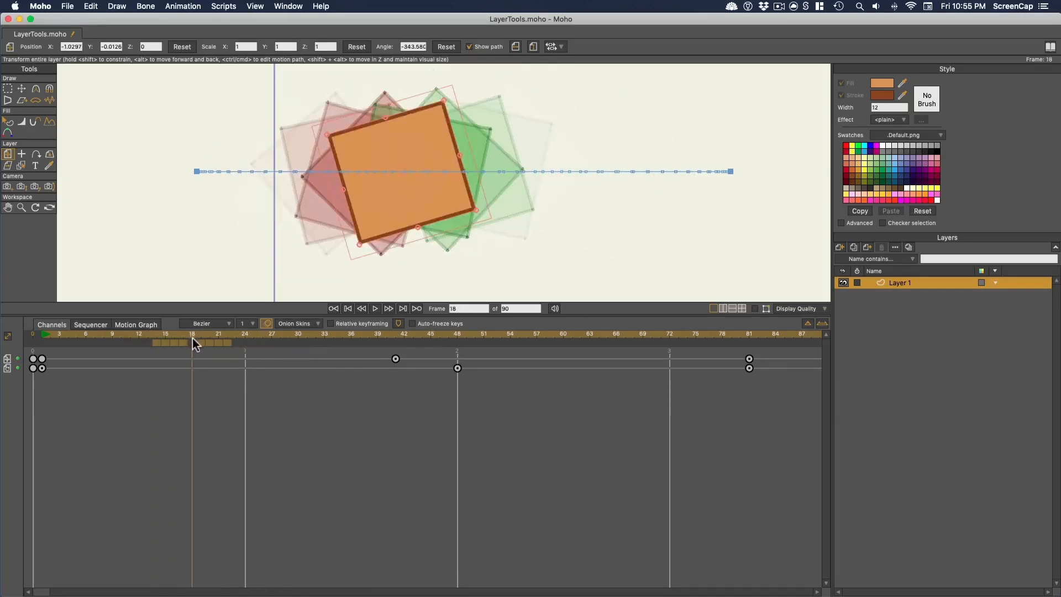
click(294, 324)
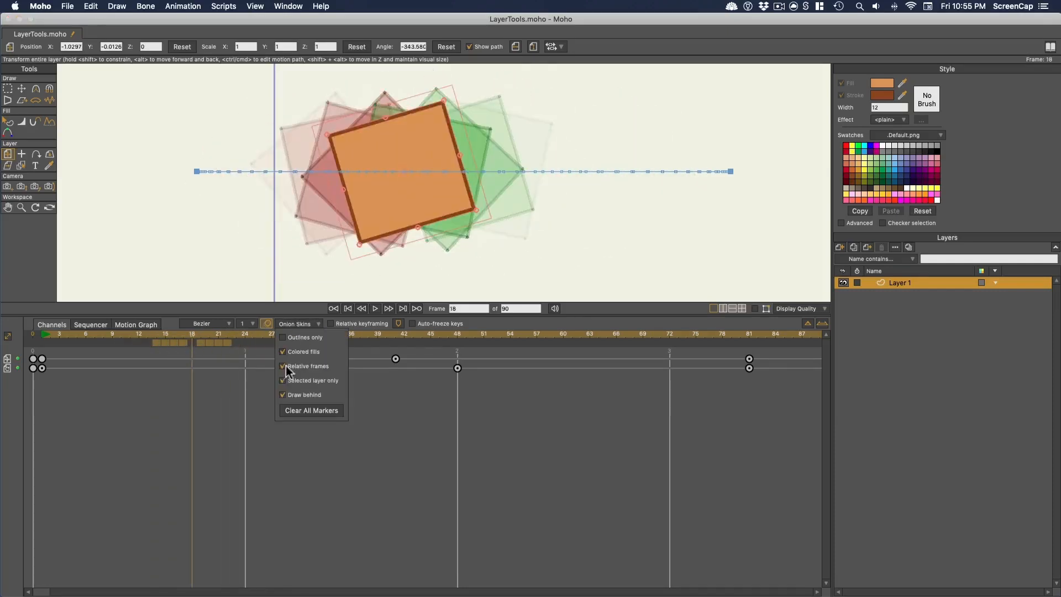
click(199, 339)
mouse_move(199, 340)
mouse_down()
mouse_move(309, 336)
mouse_move(99, 338)
mouse_move(289, 339)
mouse_move(195, 341)
mouse_up()
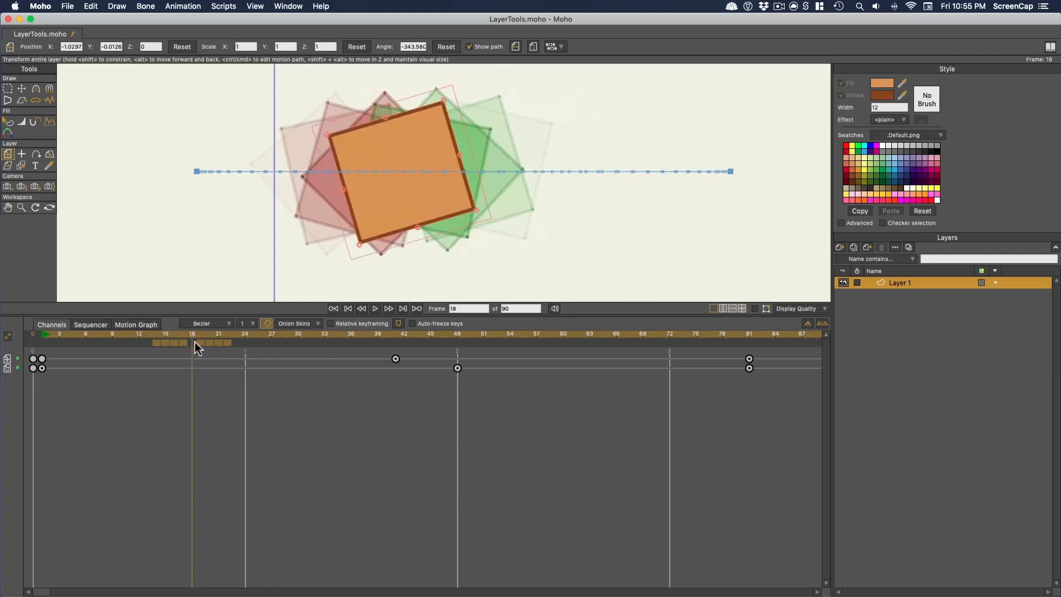
click(293, 323)
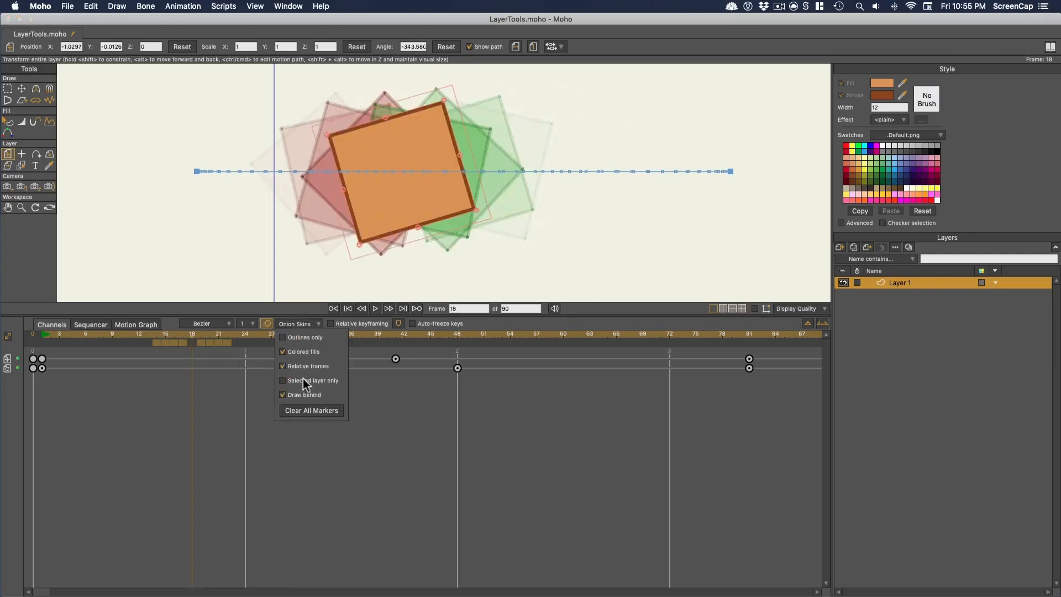
click(264, 393)
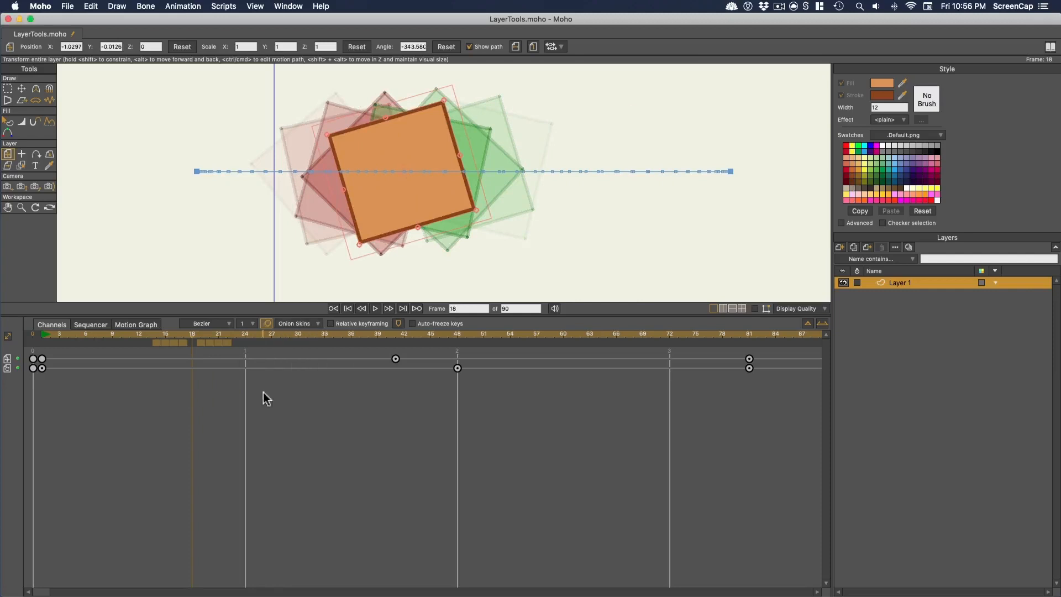
click(306, 325)
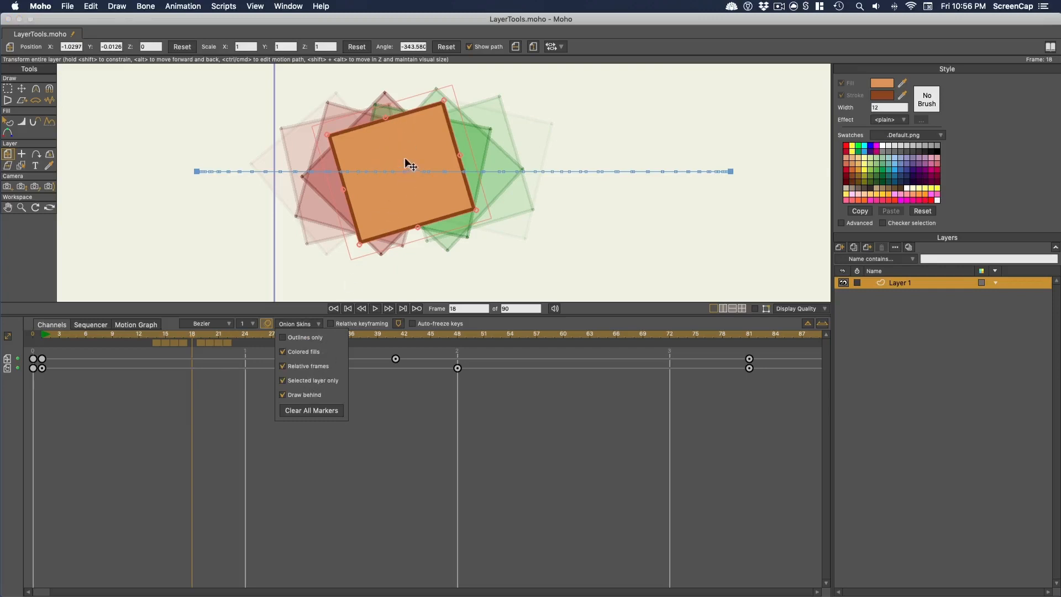
Toggle Draw behind off and back on, then clear all onion skin markers and disable onion skins.
click(302, 394)
click(301, 394)
click(312, 410)
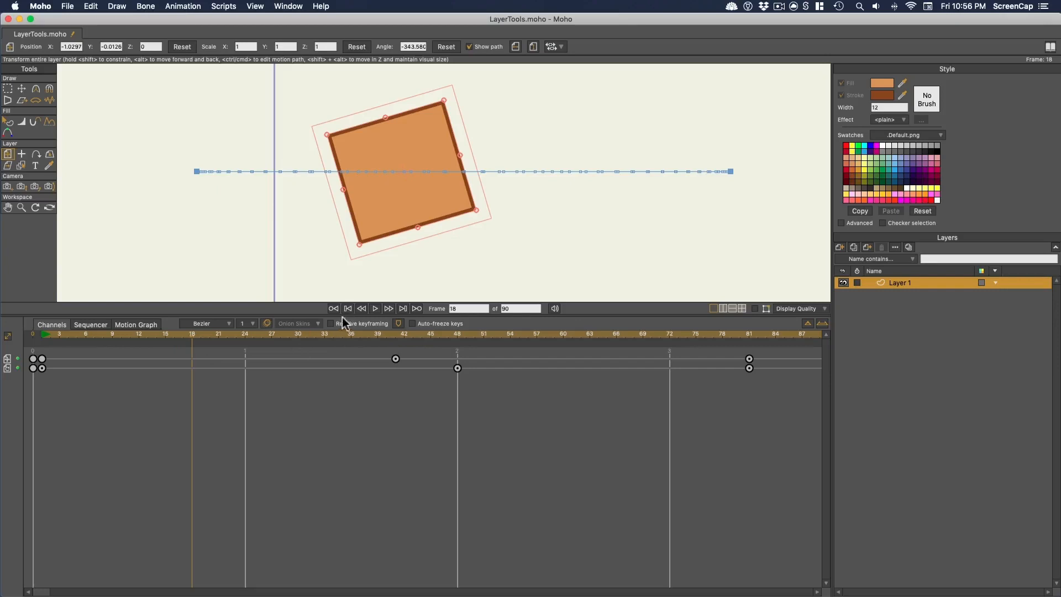
Add a document-wide timeline marker labelled "End Translation" at frame 18.
click(399, 323)
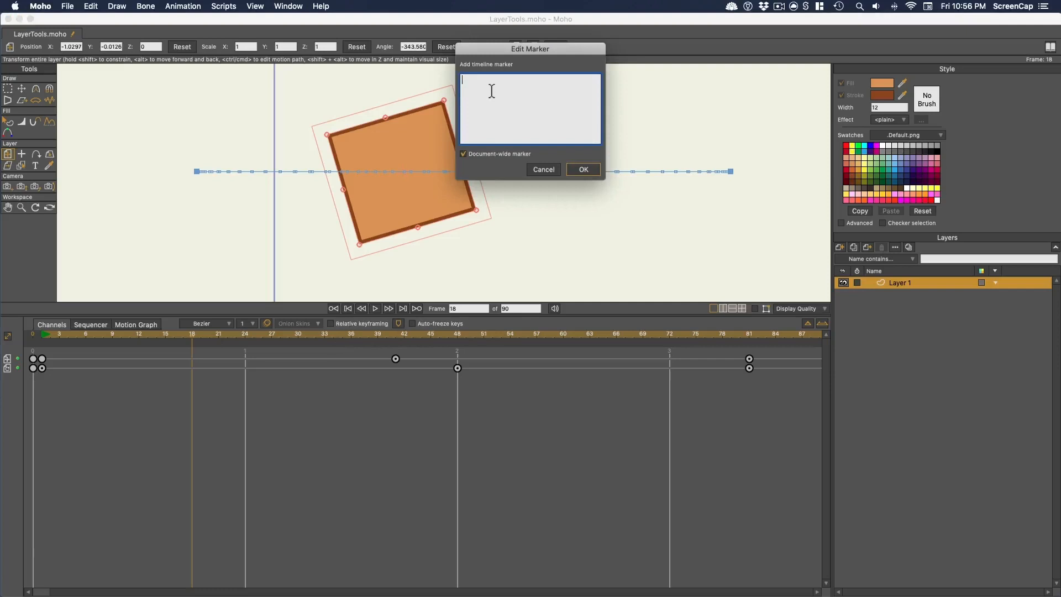
text(End Translation)
key(super+a)
click(572, 170)
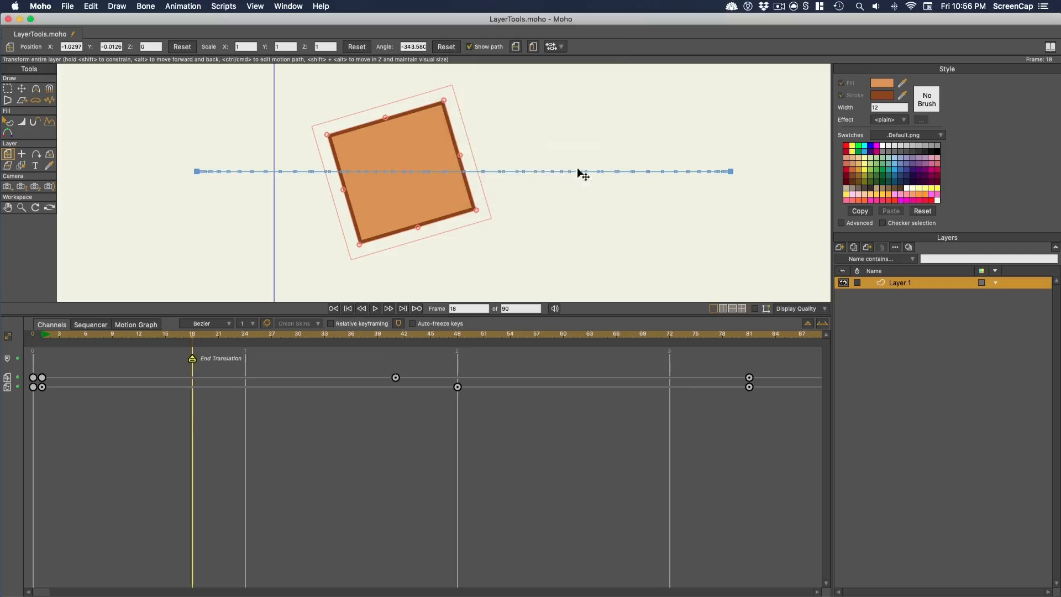
Move the "End Translation" marker to frame 41, reopen its label without changing it, and delete the marker.
mouse_move(192, 359)
mouse_down()
mouse_move(434, 381)
mouse_move(396, 378)
mouse_up()
double_click(396, 360)
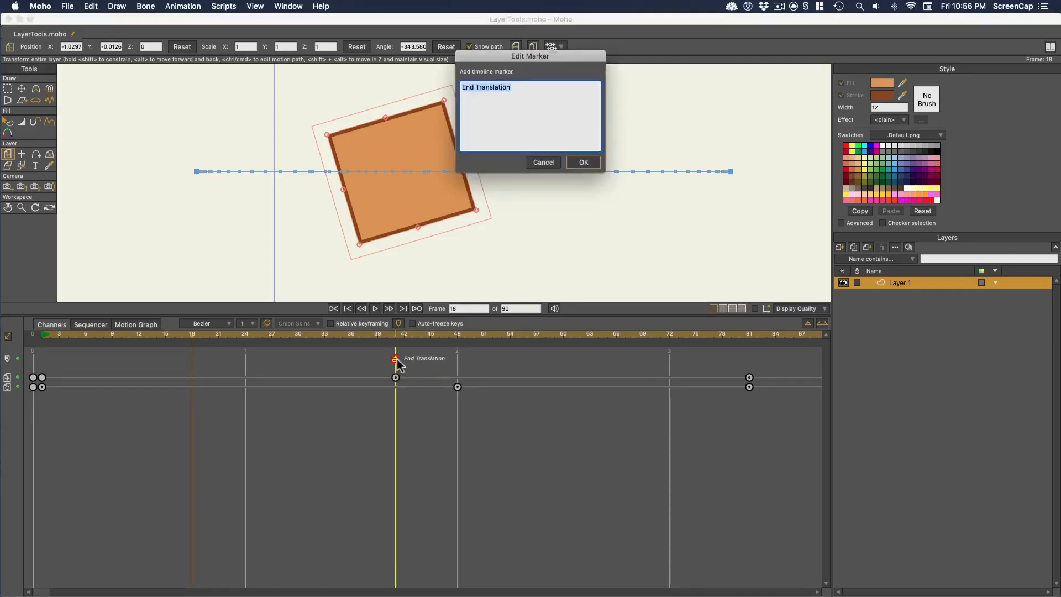
click(583, 162)
key(Delete)
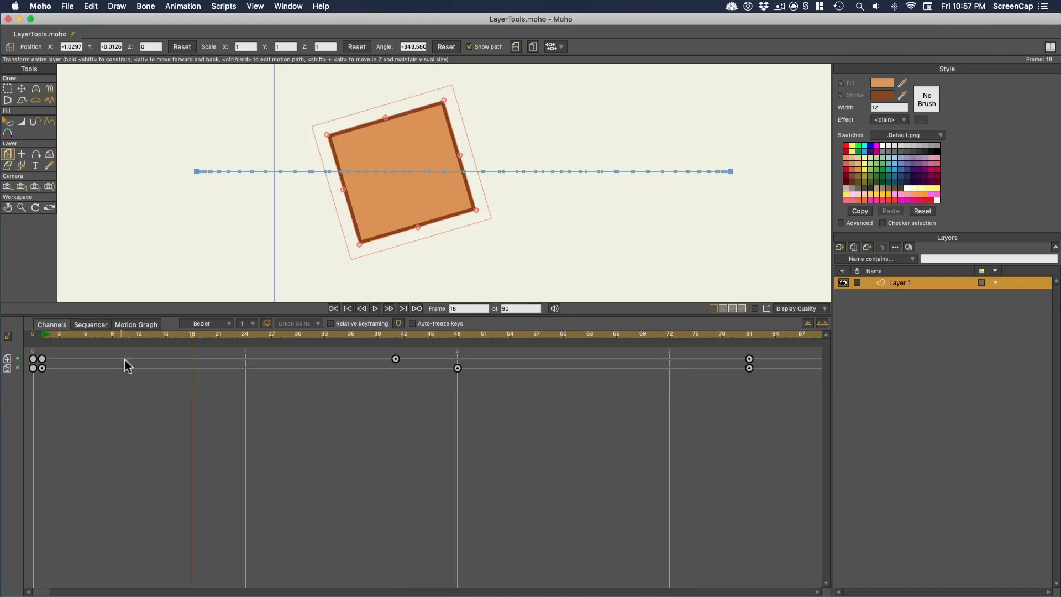
Switch the timeline to the sequencer view and try sliding Layer 1 in time.
click(89, 324)
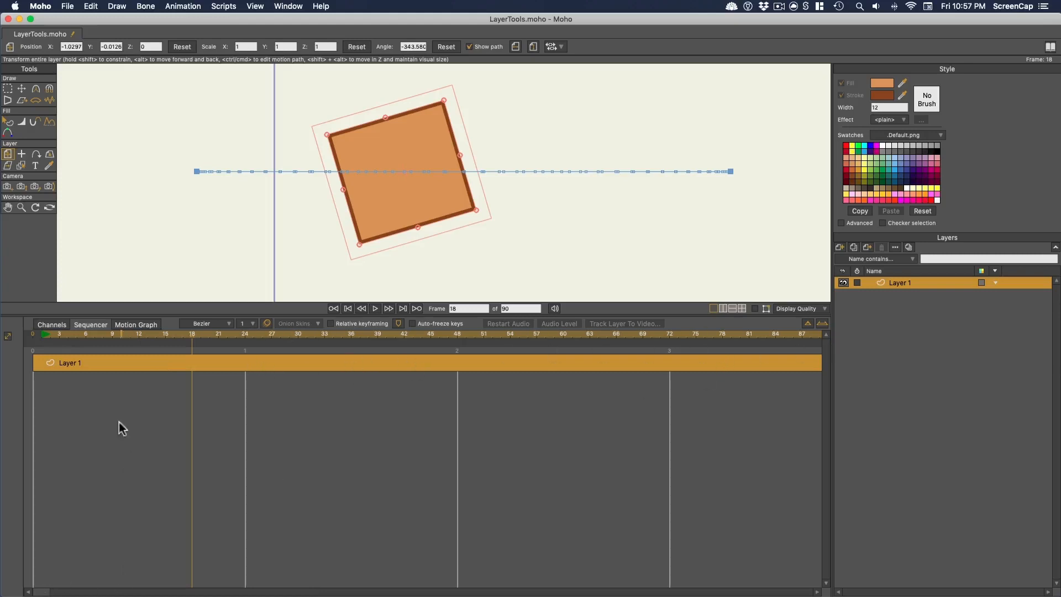
drag(135, 364, 189, 374)
Turn off Layer 1's animated Visible setting at frame 51 so the layer disappears from there on.
drag(244, 335, 484, 336)
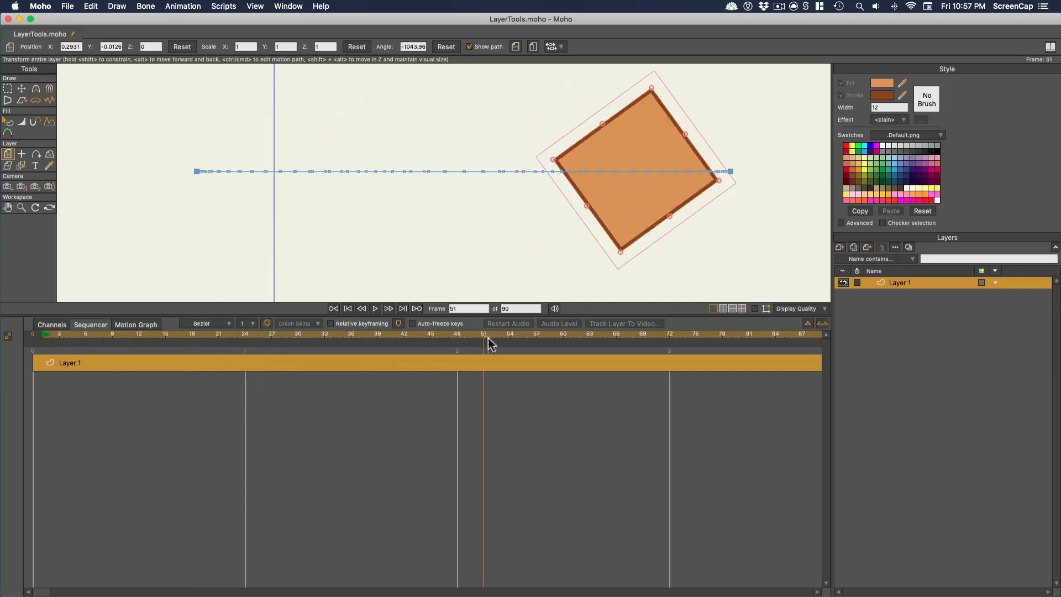
double_click(911, 281)
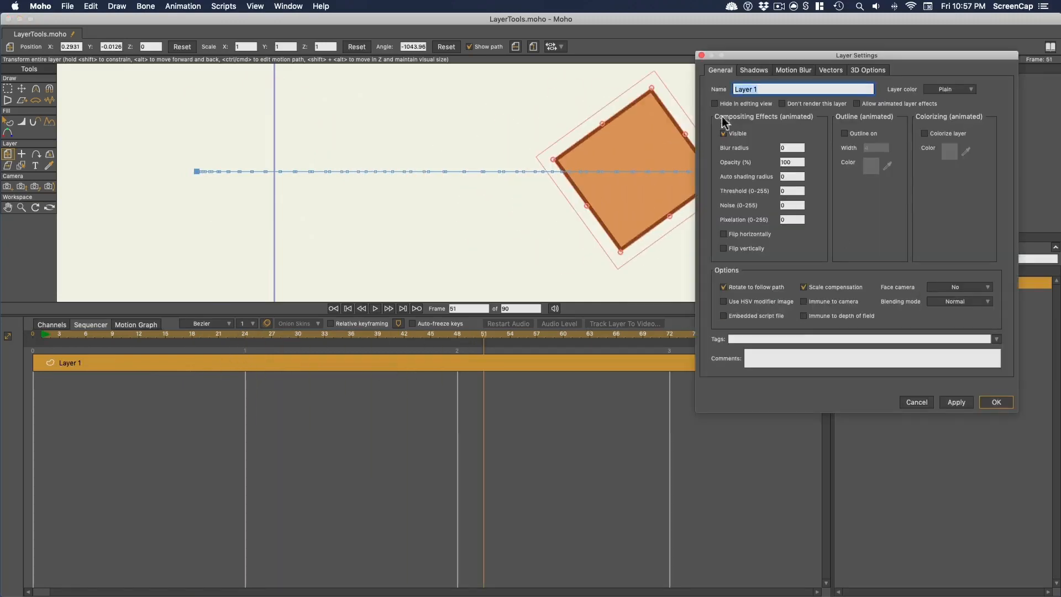
click(730, 132)
click(949, 402)
click(996, 401)
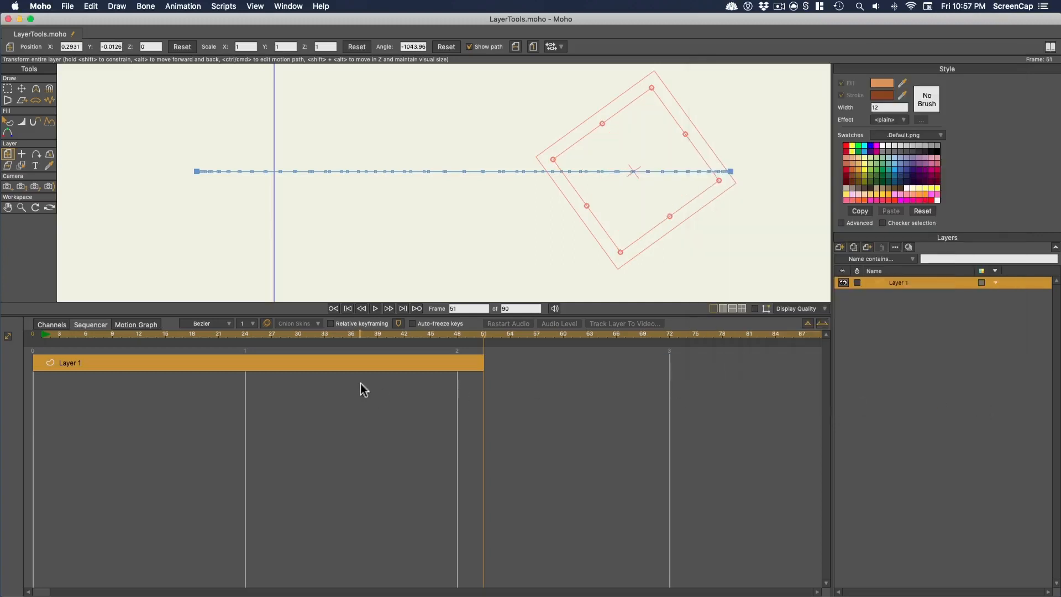
Slide Layer 1's shortened clip about 10 frames later in the sequencer and return it to its original start.
drag(349, 363, 428, 363)
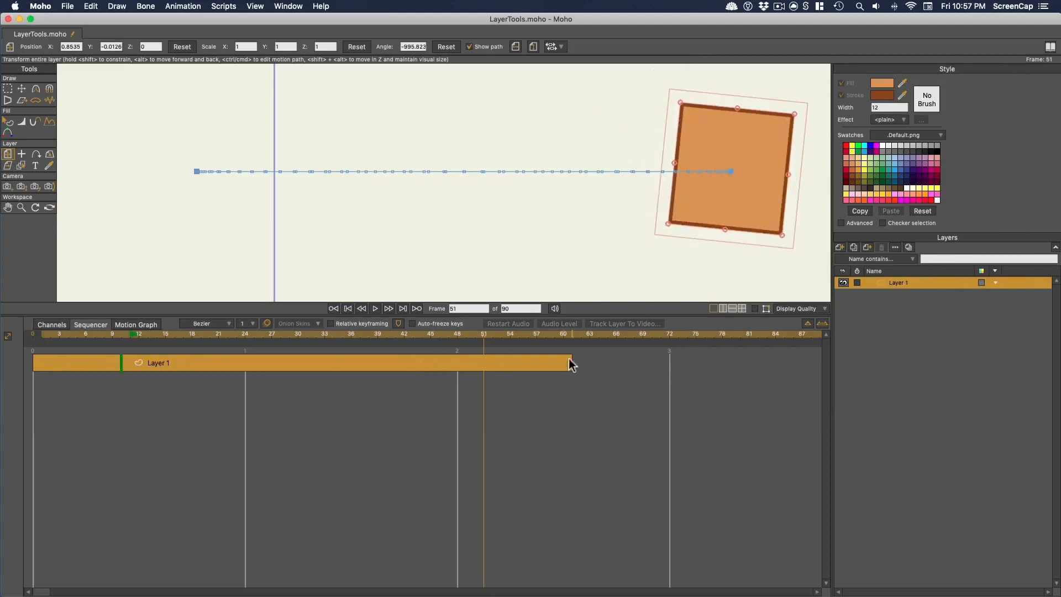
drag(523, 362, 436, 365)
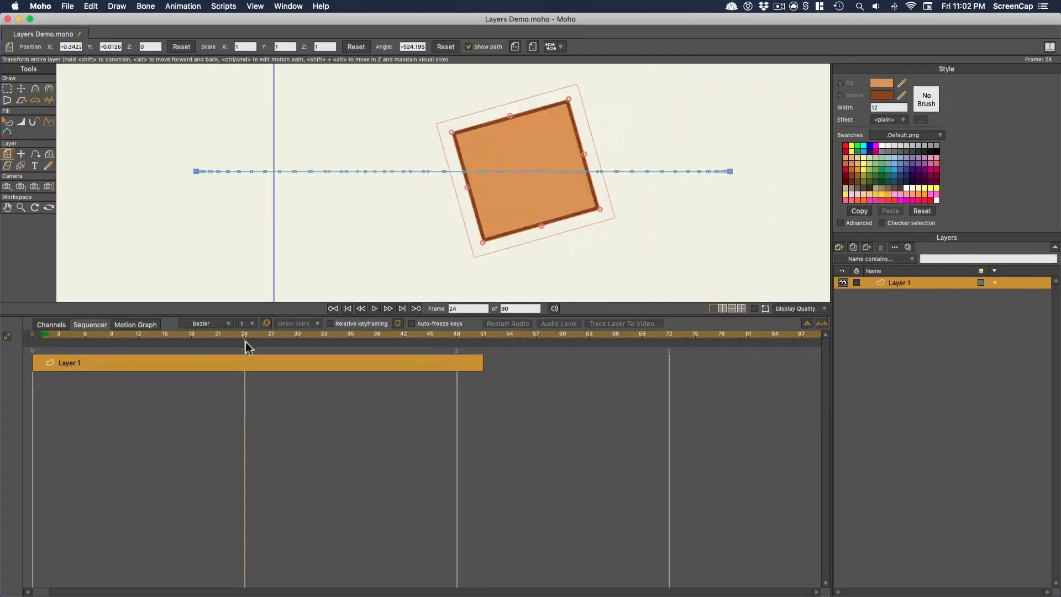
Add cartoon_slide_whistle.wav as an audio layer at frame 15 and move its clip to start at frame 3.
drag(246, 341, 168, 341)
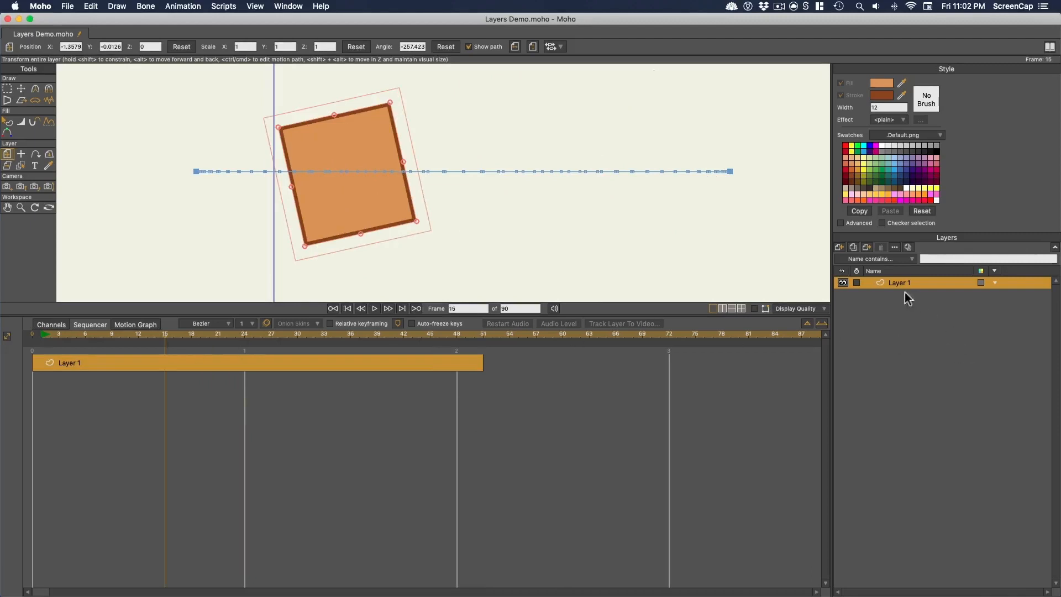
click(839, 247)
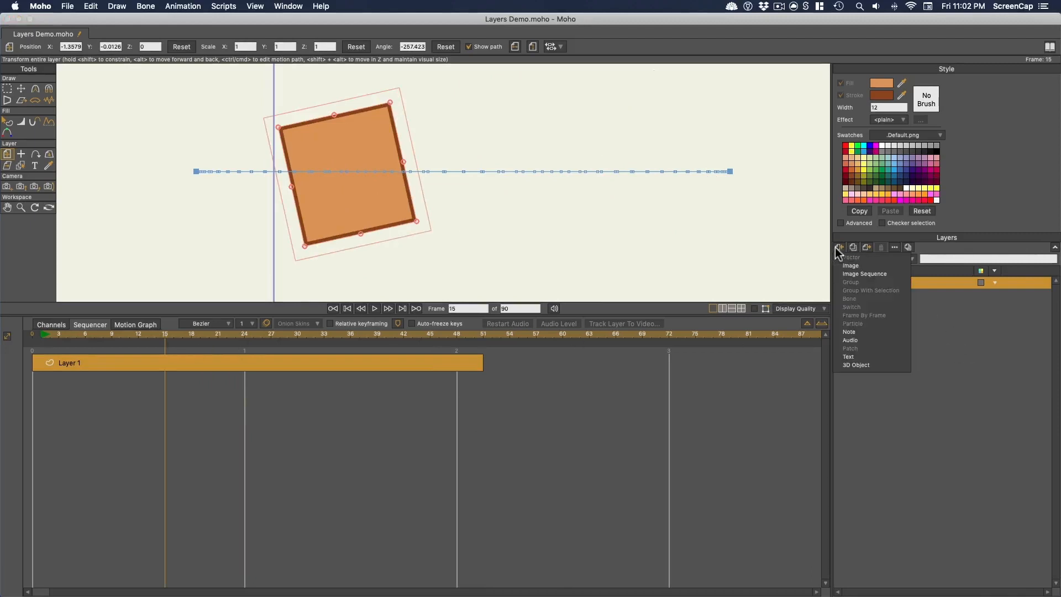
click(856, 341)
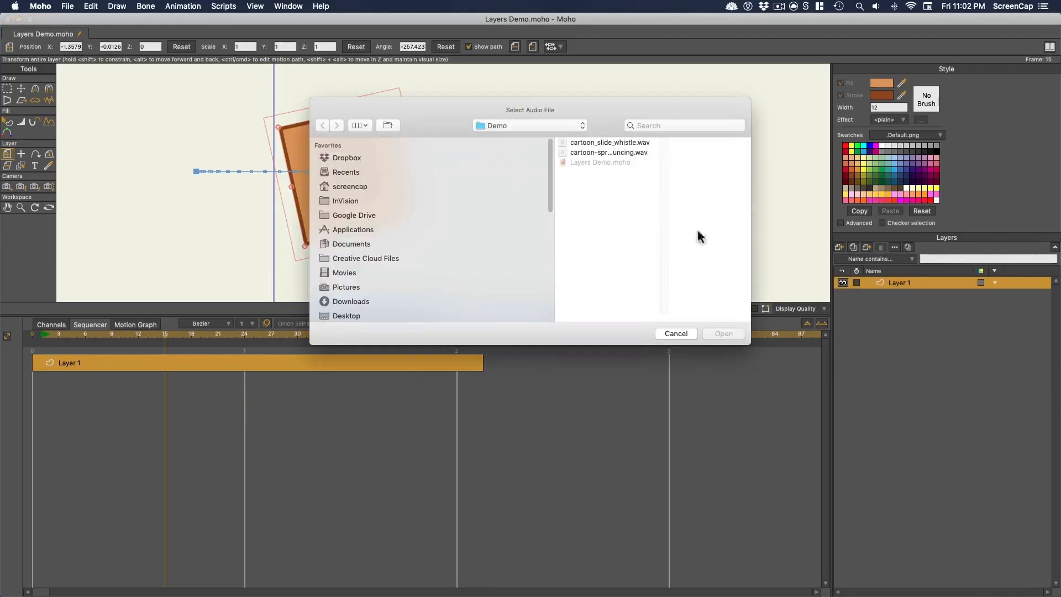
click(605, 142)
click(723, 333)
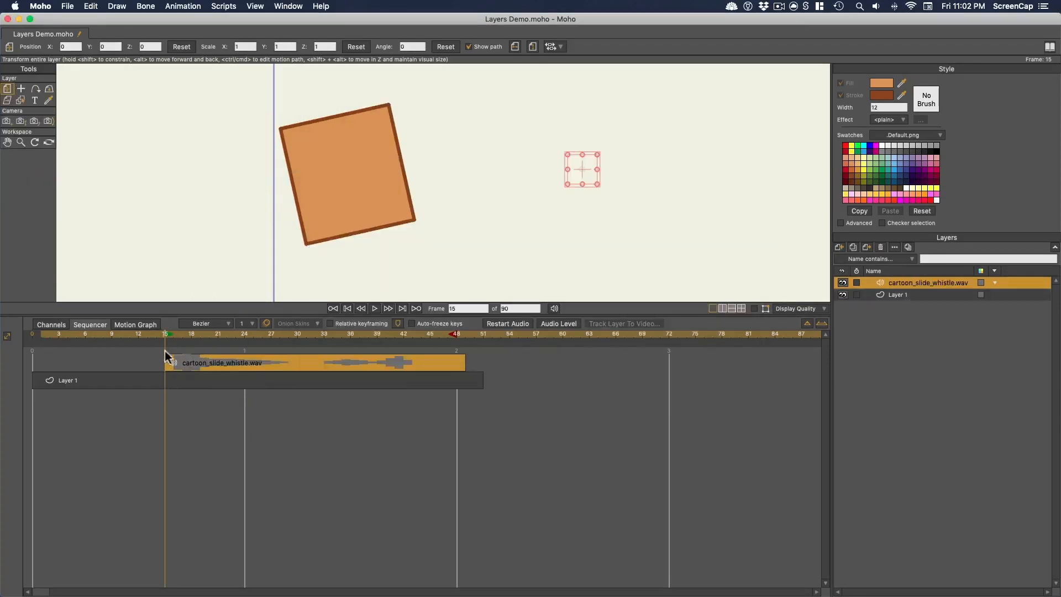
drag(309, 361, 279, 357)
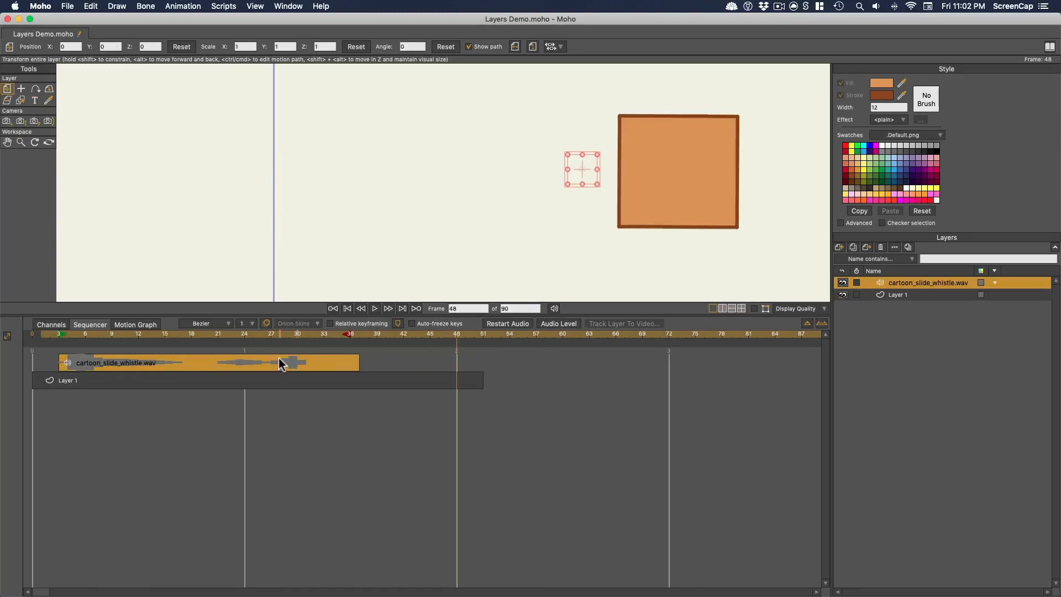
In the channels view, delete Layer 1's visibility keyframe at frame 51 and play the animation against the audio waveform.
click(50, 326)
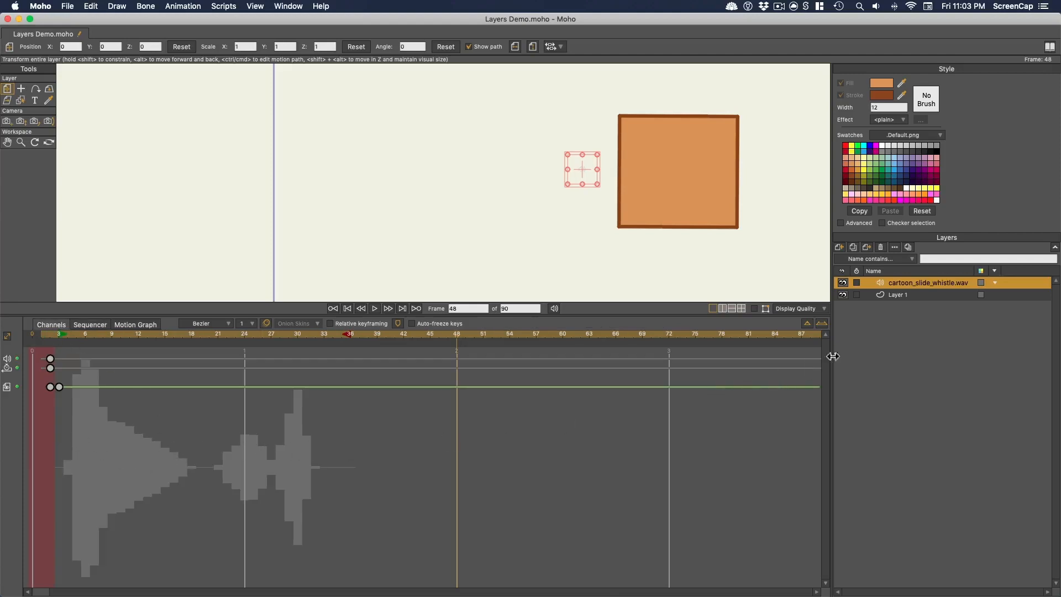
click(905, 295)
key(shift+ctrl+Left)
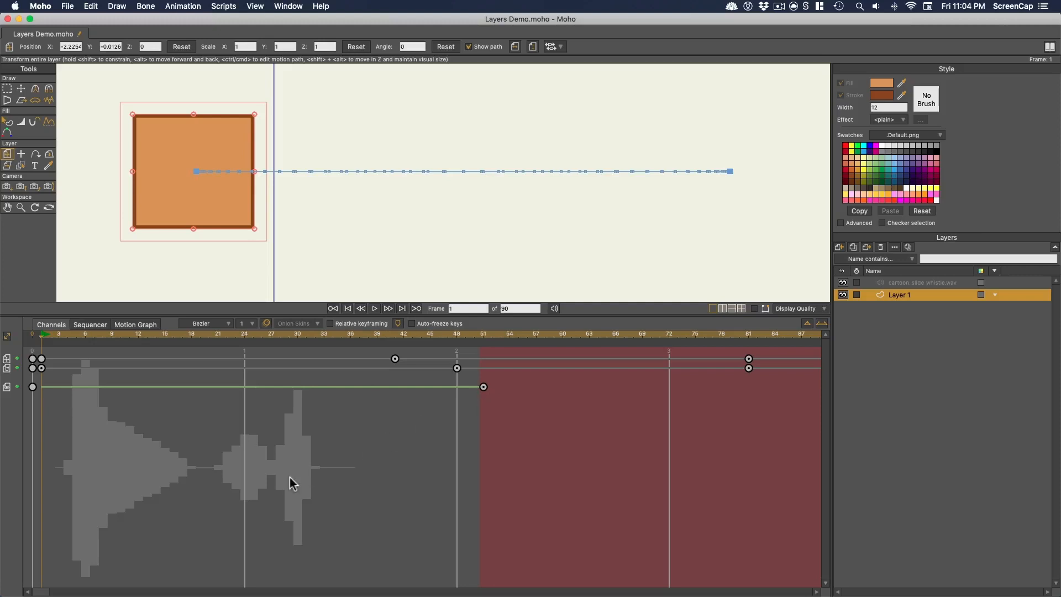
click(484, 387)
key(Delete)
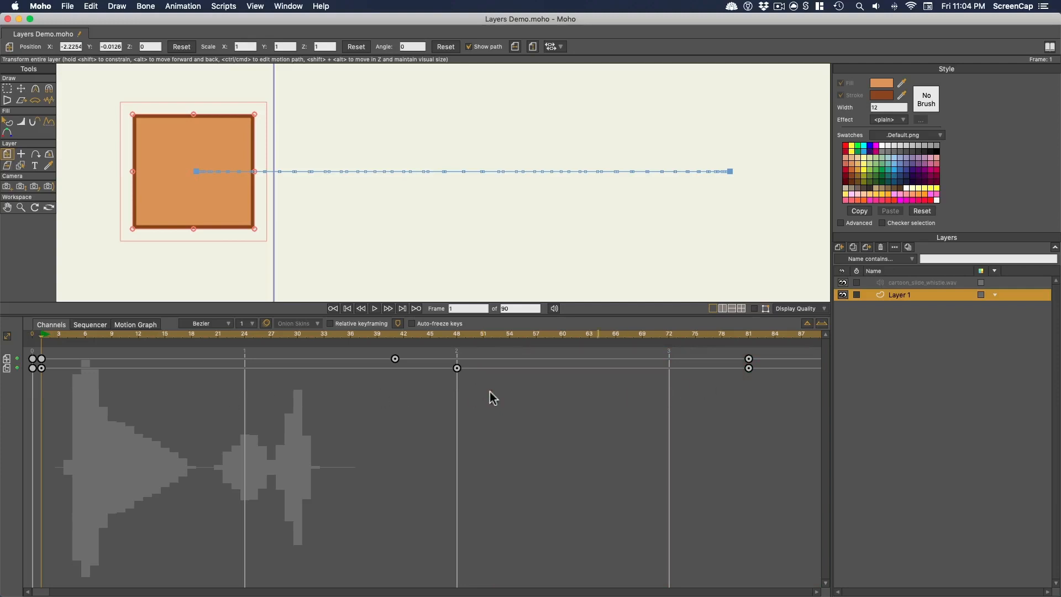
click(399, 335)
key(space)
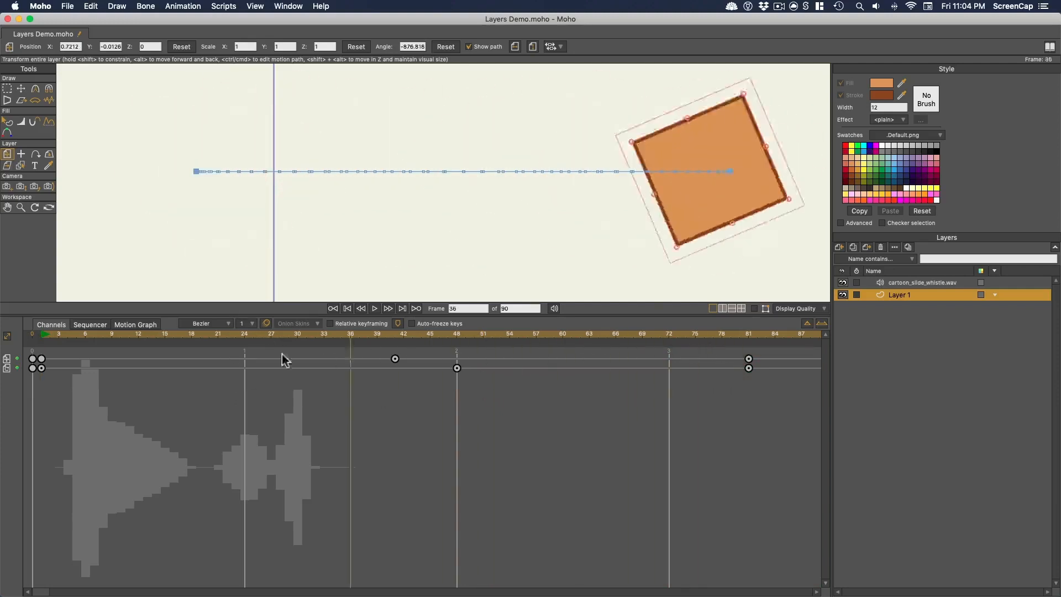
Return to the sequencer view and restart the cartoon_slide_whistle.wav audio at frame 54.
click(94, 326)
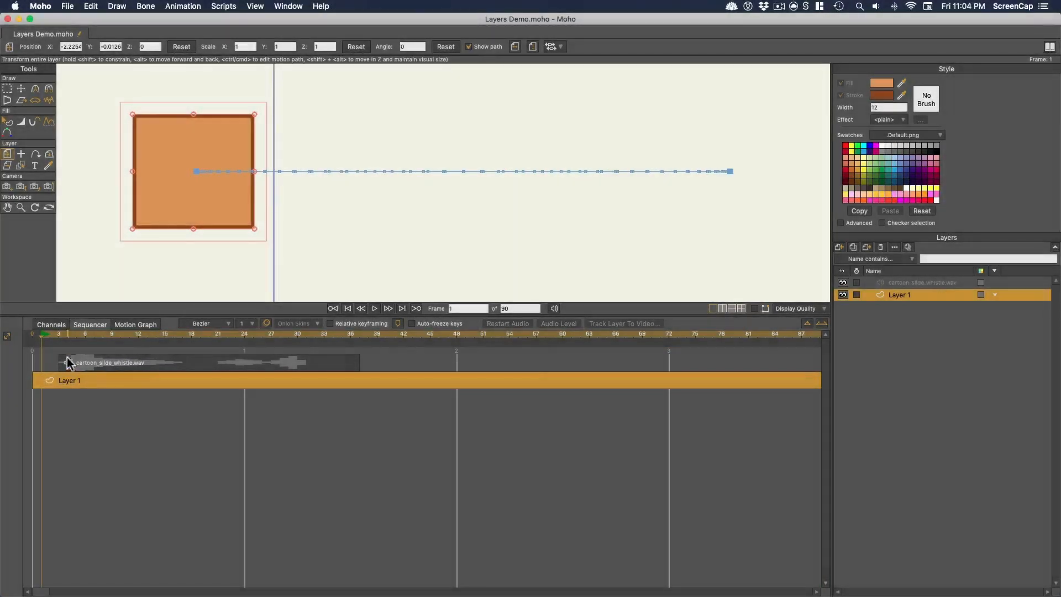
drag(60, 334, 505, 377)
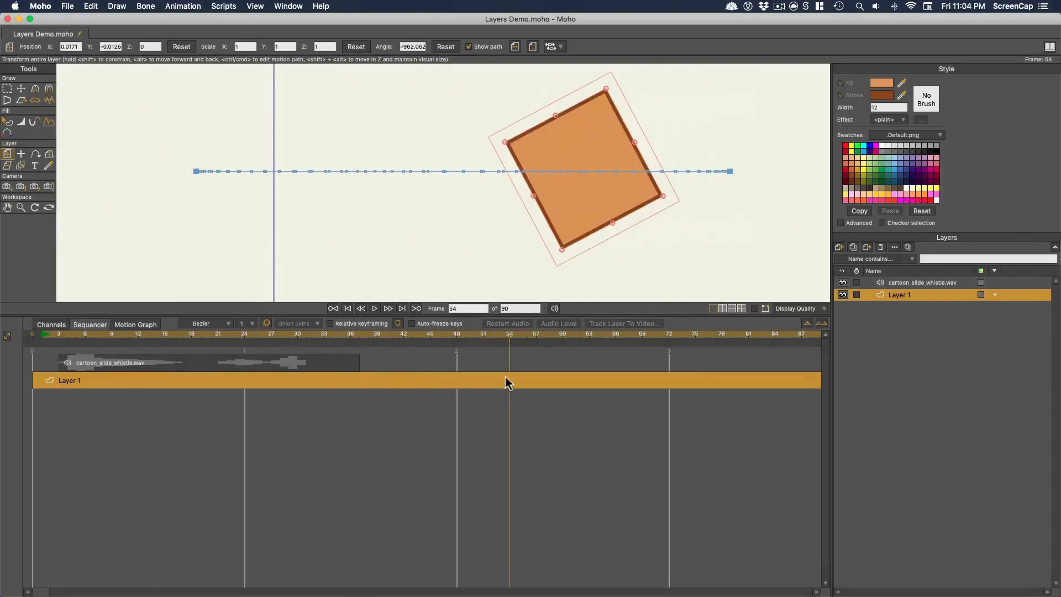
click(934, 282)
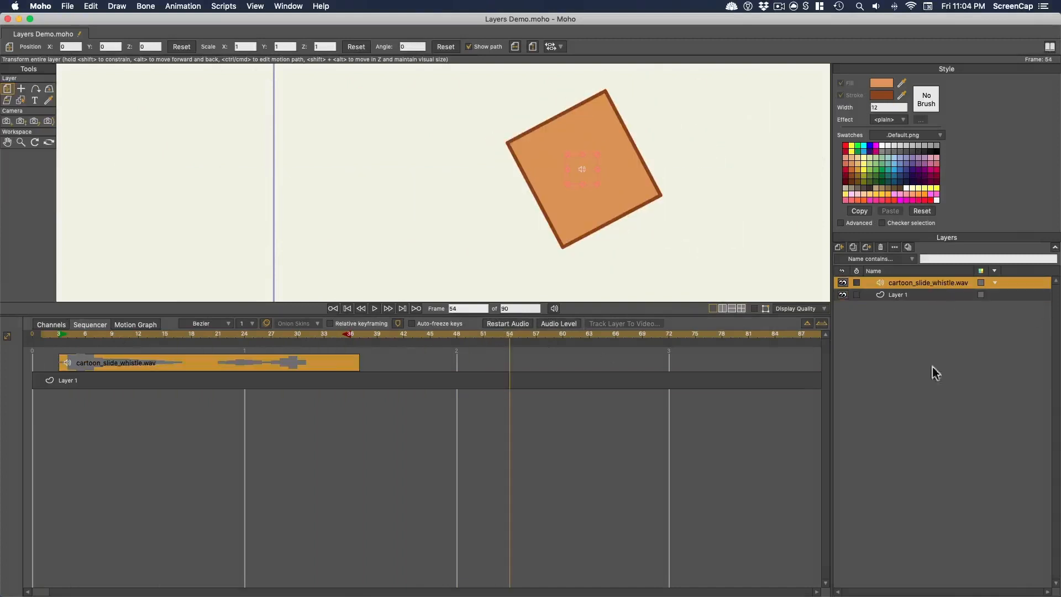
click(491, 335)
drag(449, 336, 511, 347)
click(503, 323)
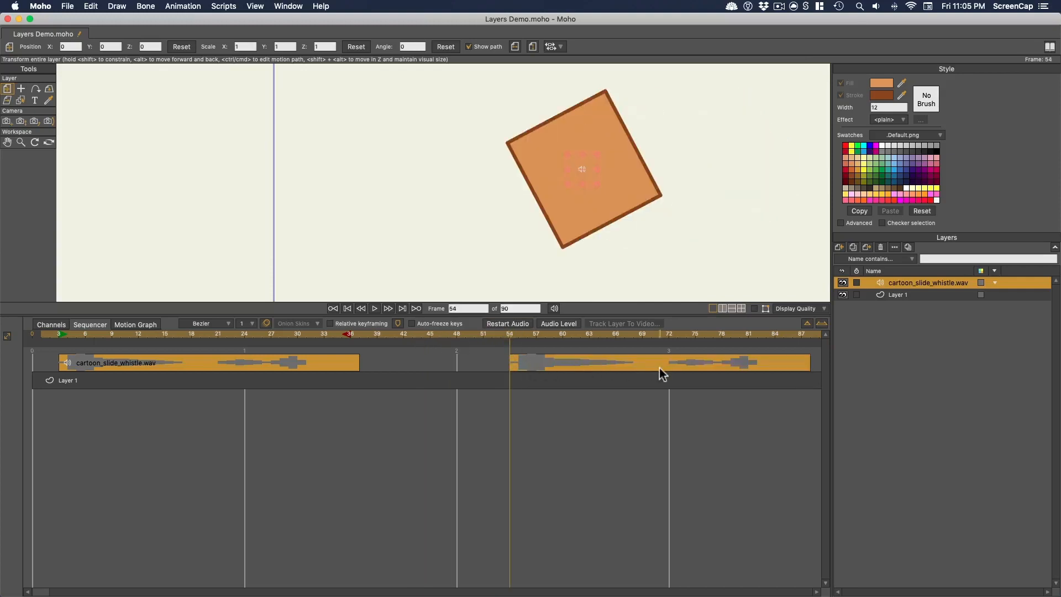
Set the slide whistle's audio level to 0.5 at frame 55 and move that level keyframe to frame 54 in the channels view.
click(572, 335)
click(518, 335)
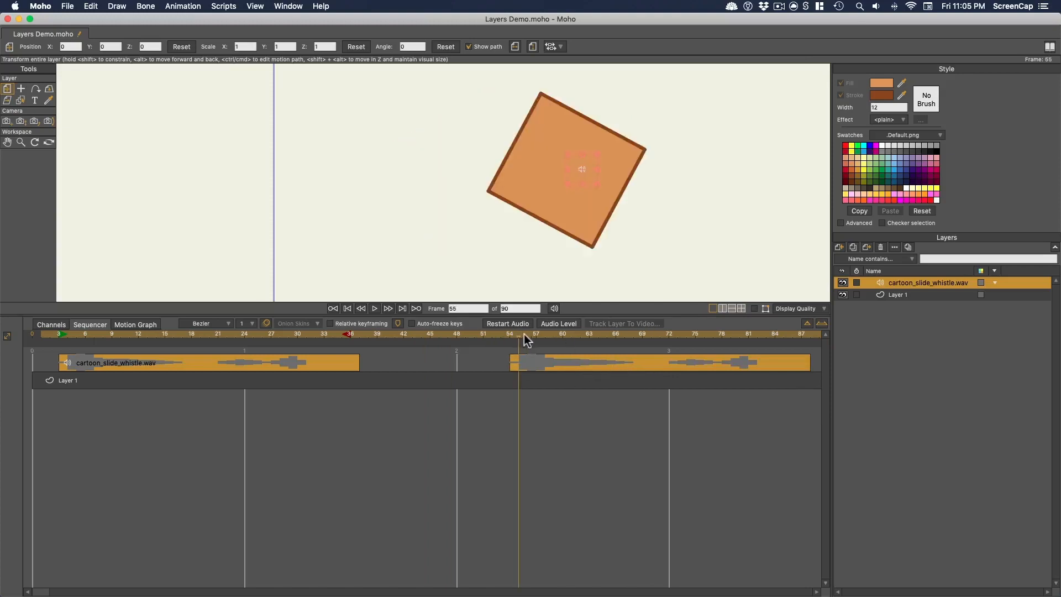
click(546, 323)
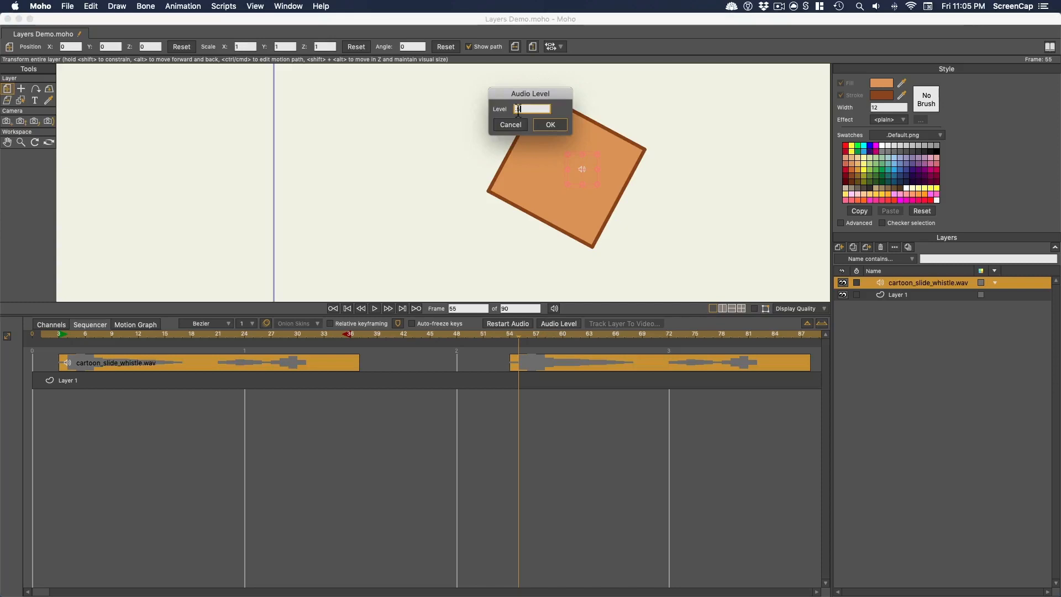
click(552, 125)
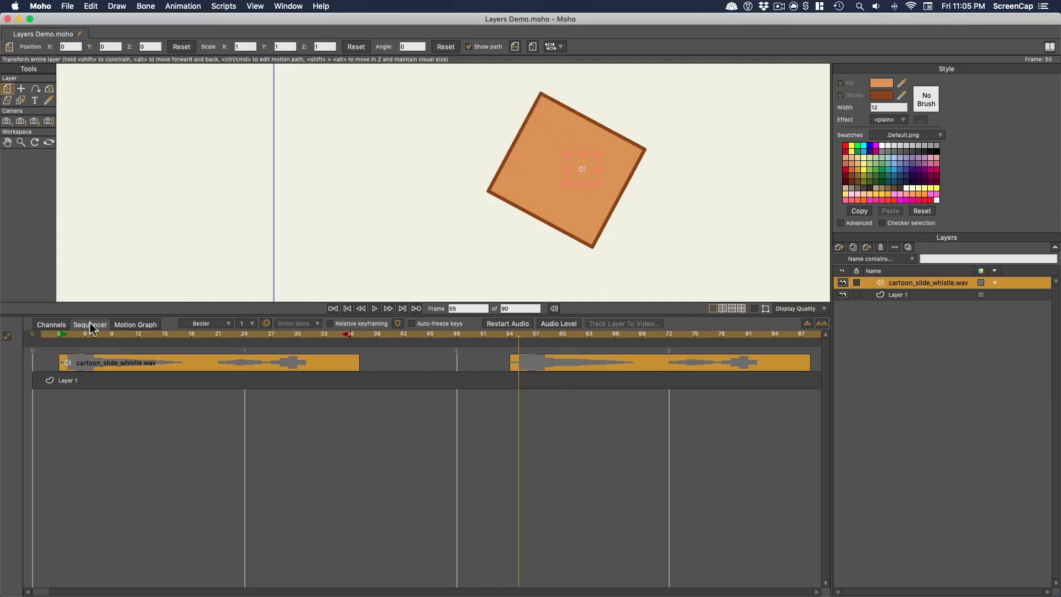
click(49, 324)
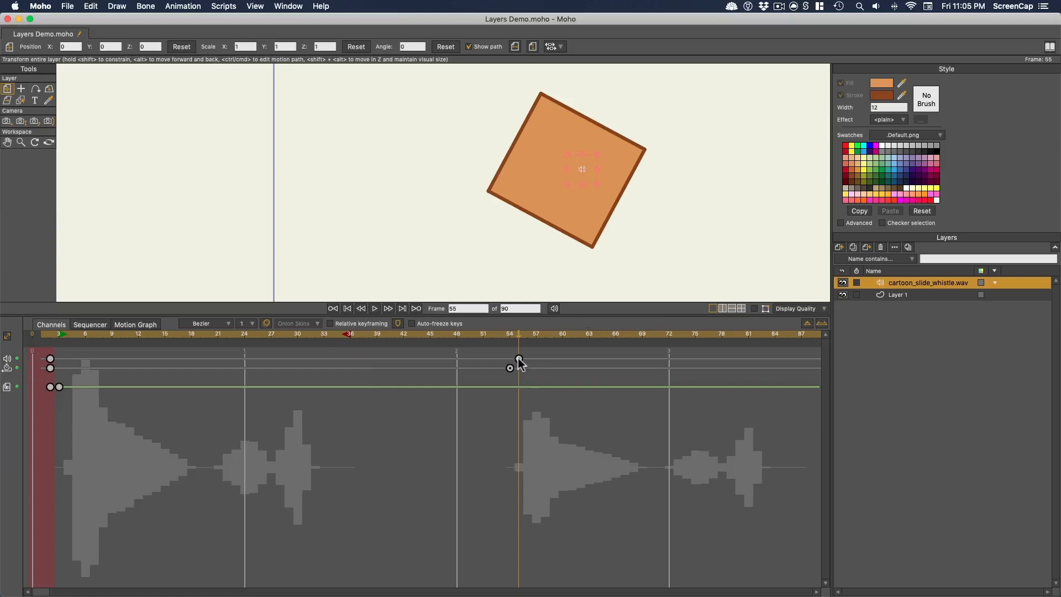
drag(519, 359, 509, 359)
Lower the slide whistle's audio level to silence at frame 76, check the waveform in the channels view, and play from frame 50.
click(713, 335)
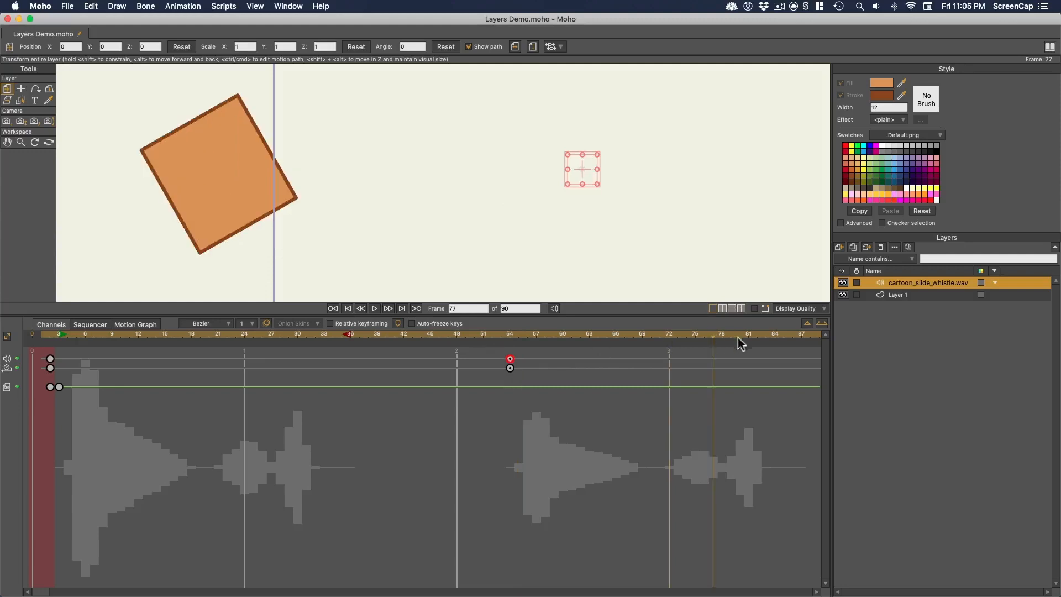
click(89, 325)
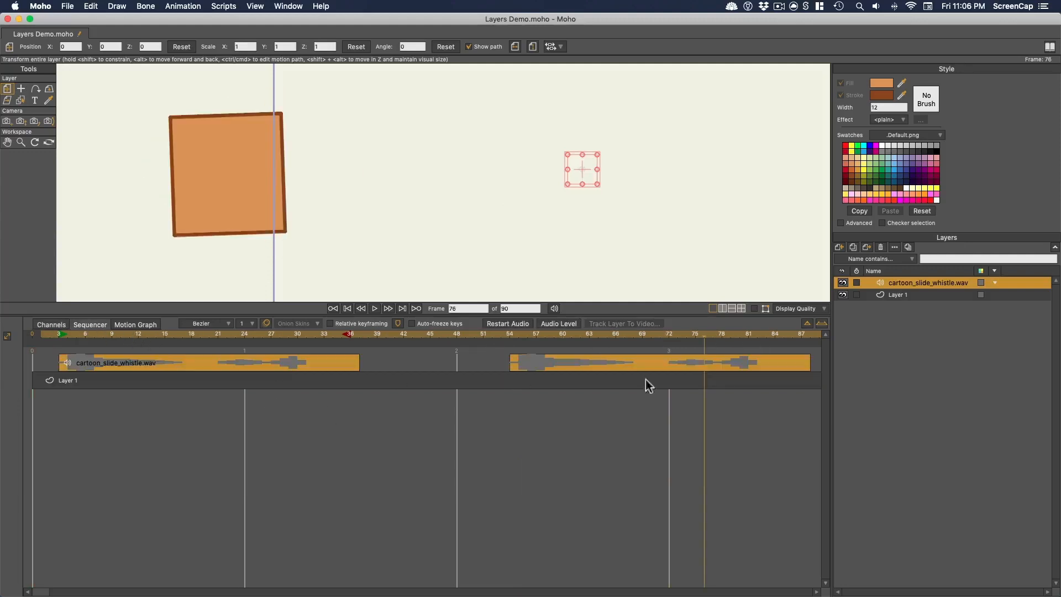
click(557, 323)
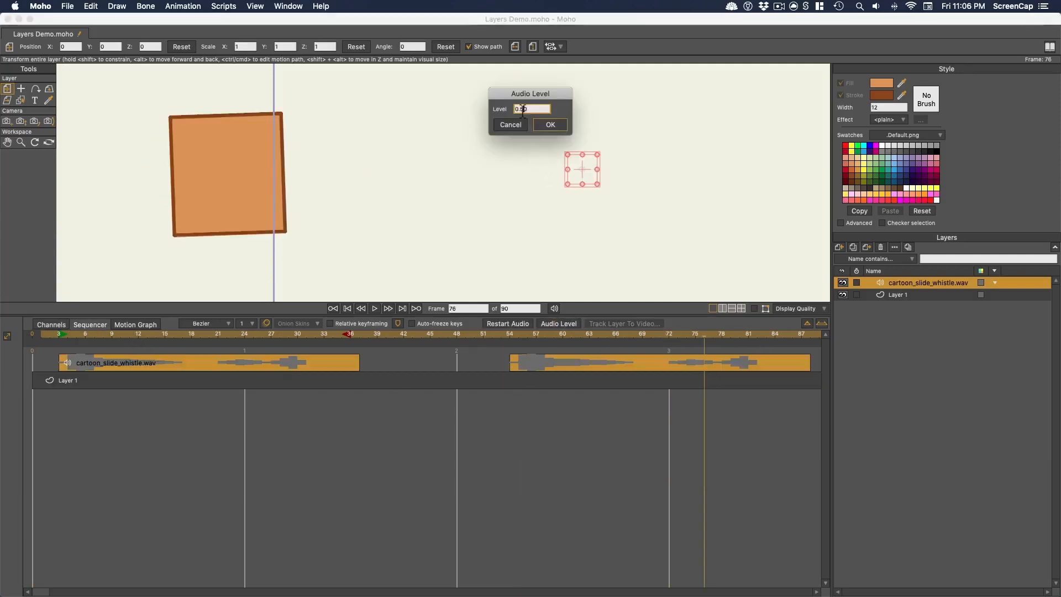
click(551, 125)
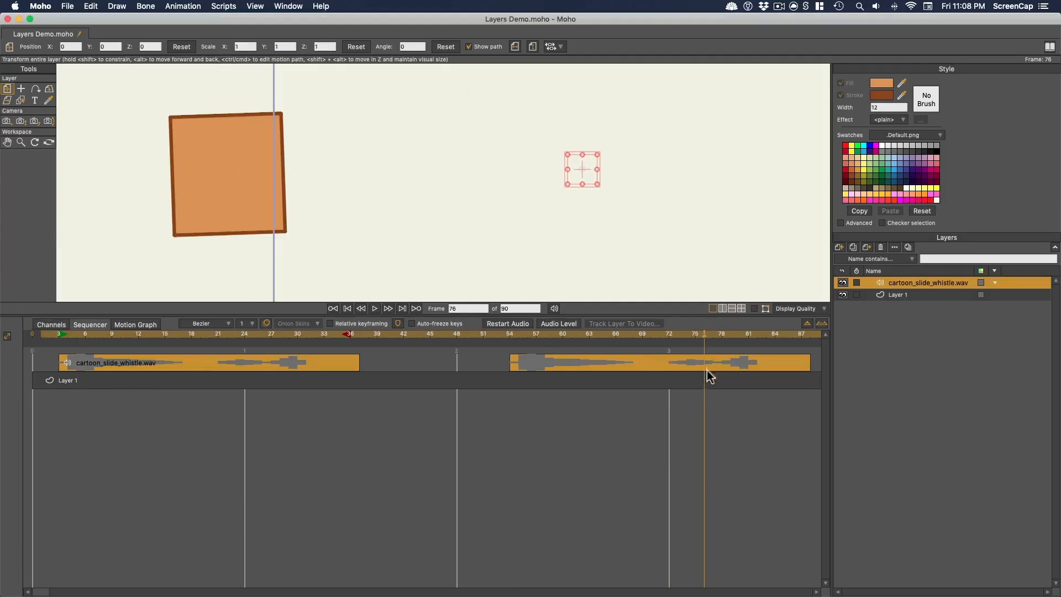
click(52, 326)
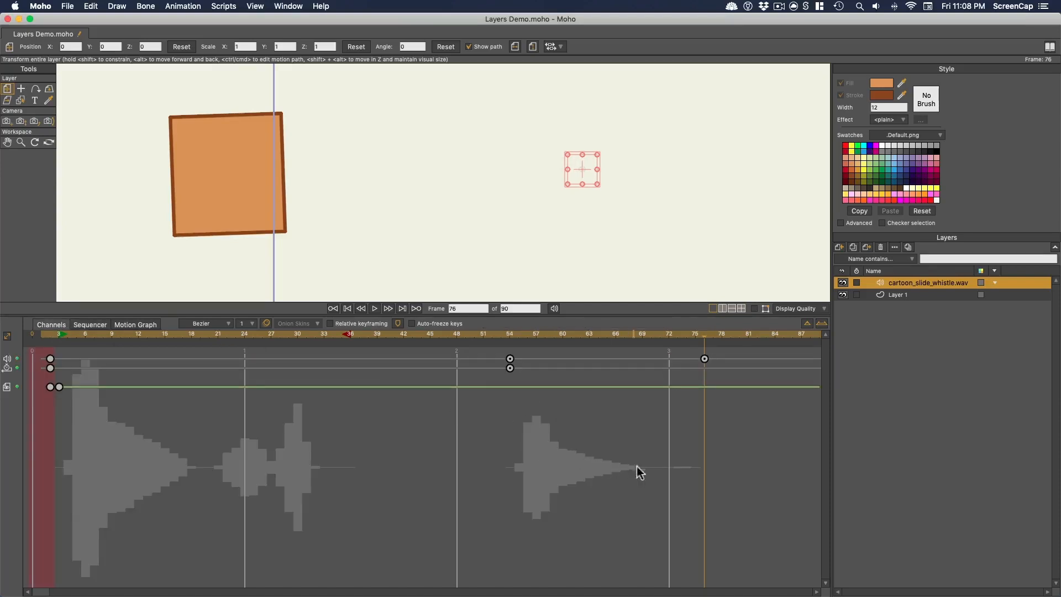
click(471, 334)
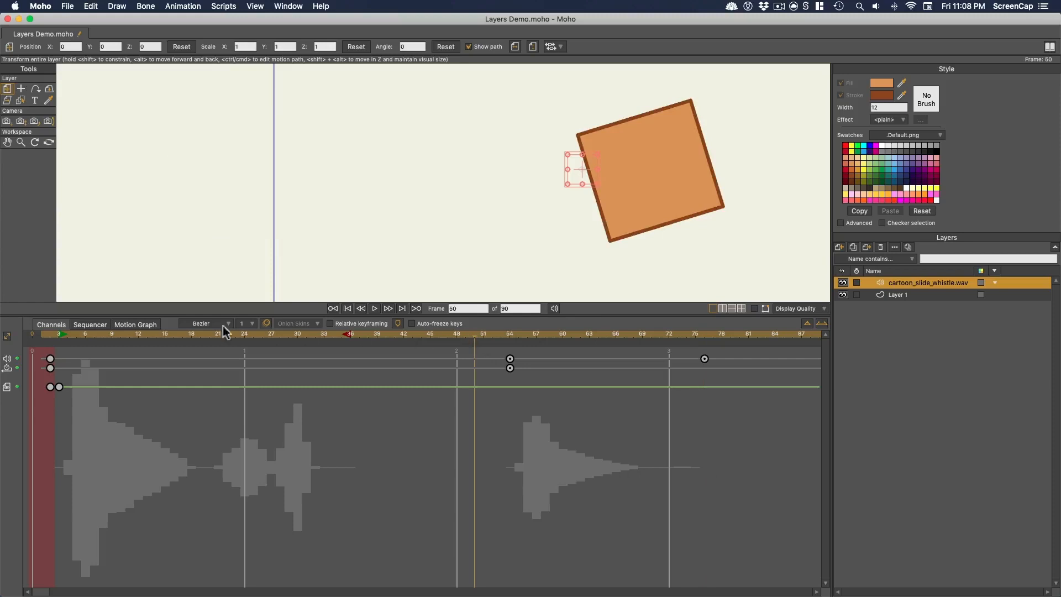
click(375, 309)
Delete the two audio level keyframes at frames 54 and 76.
drag(716, 350, 508, 366)
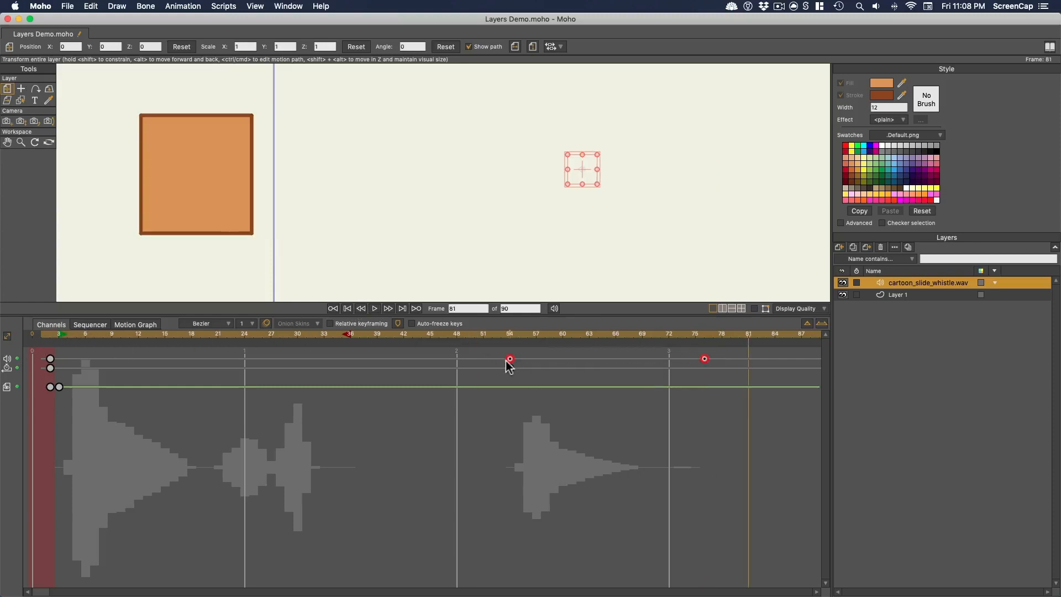
key(Delete)
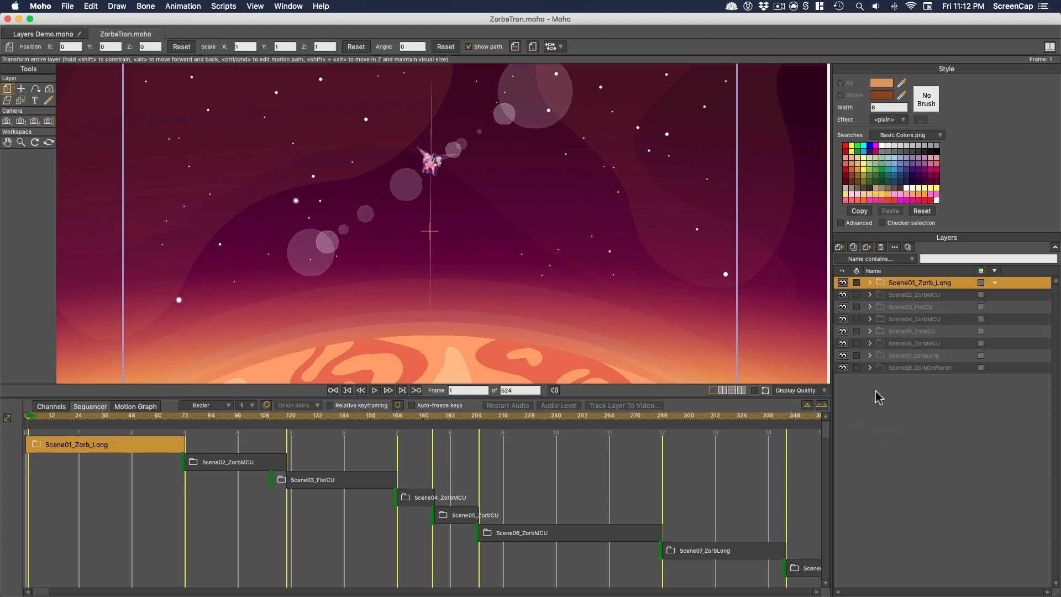
Examine the contents of the Scene01_Zorb_Long group in ZorbaTron.moho, collapse it again, and scrub through the staggered scene clips in the sequencer.
click(870, 284)
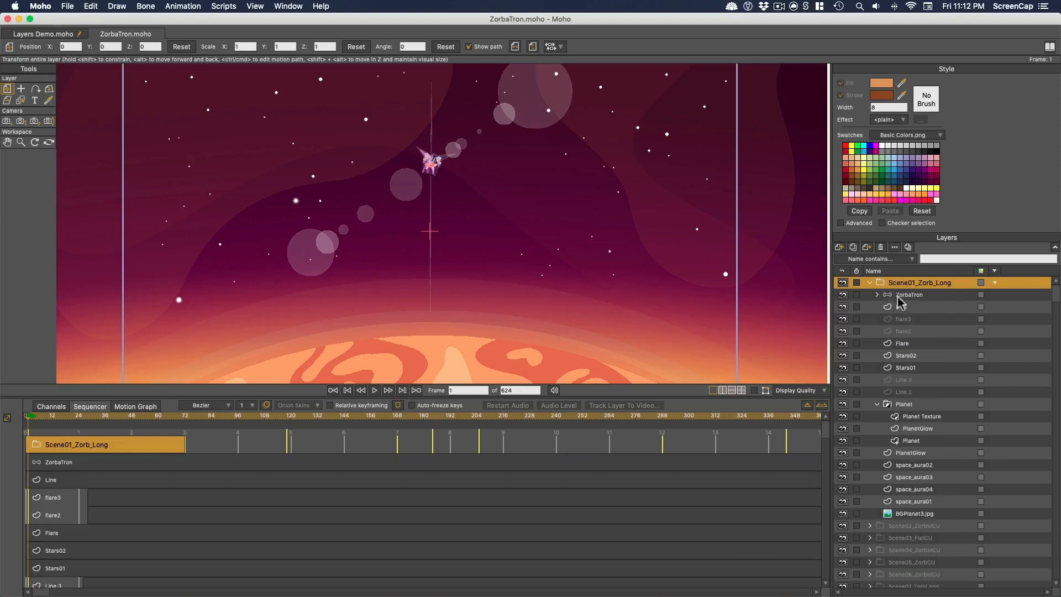
click(870, 284)
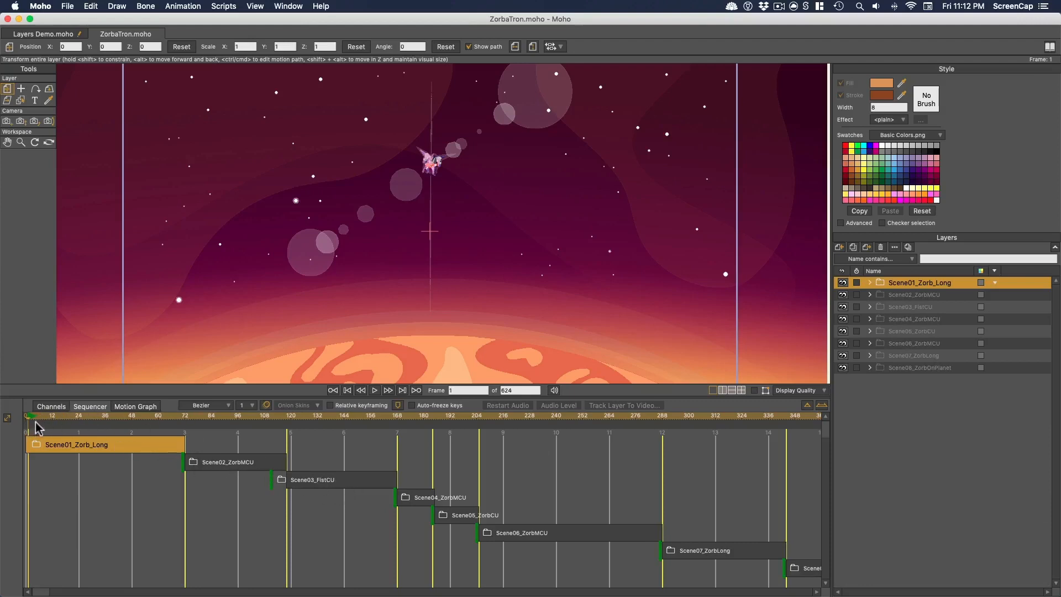
drag(40, 423, 810, 464)
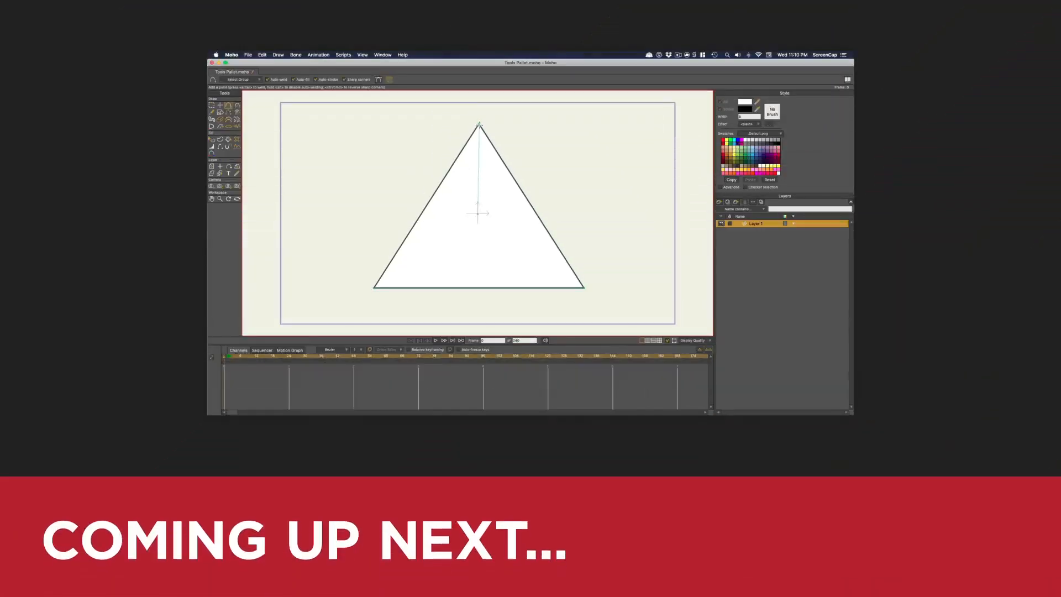
Draw a line from the point at the triangle's centre toward its lower-left corner.
drag(478, 213, 457, 228)
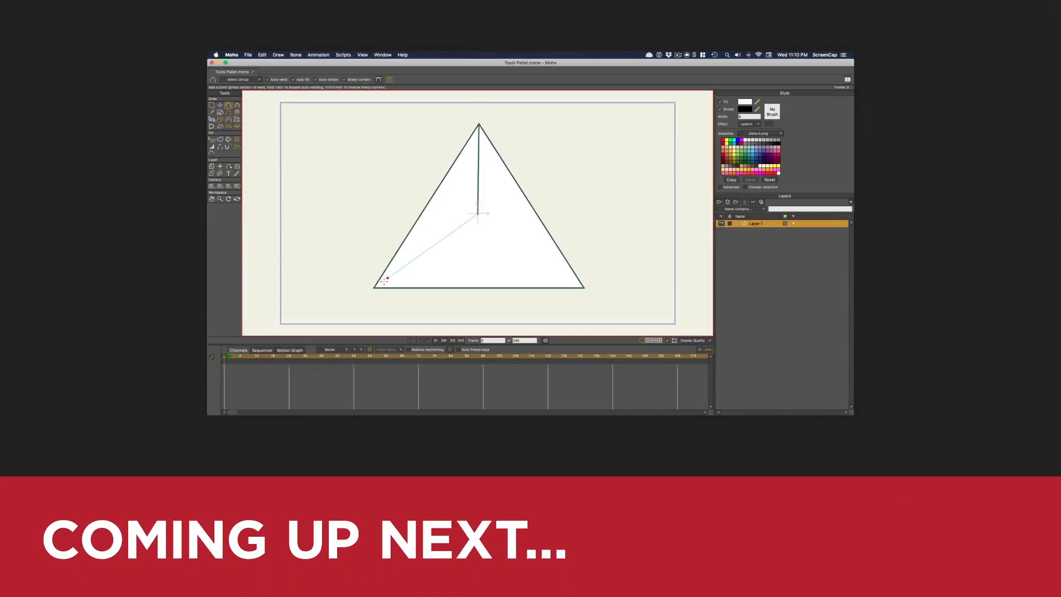